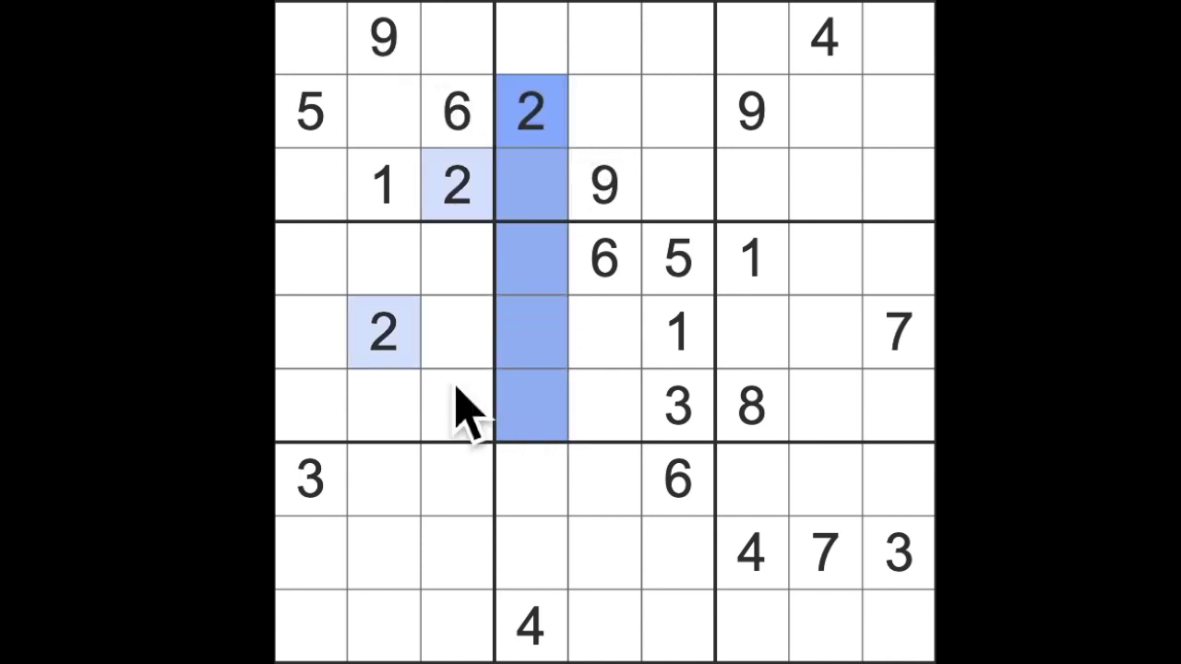
- Enter 2 at row 6, column 5 and 4 at row 5, column 5
drag(384, 332, 636, 365)
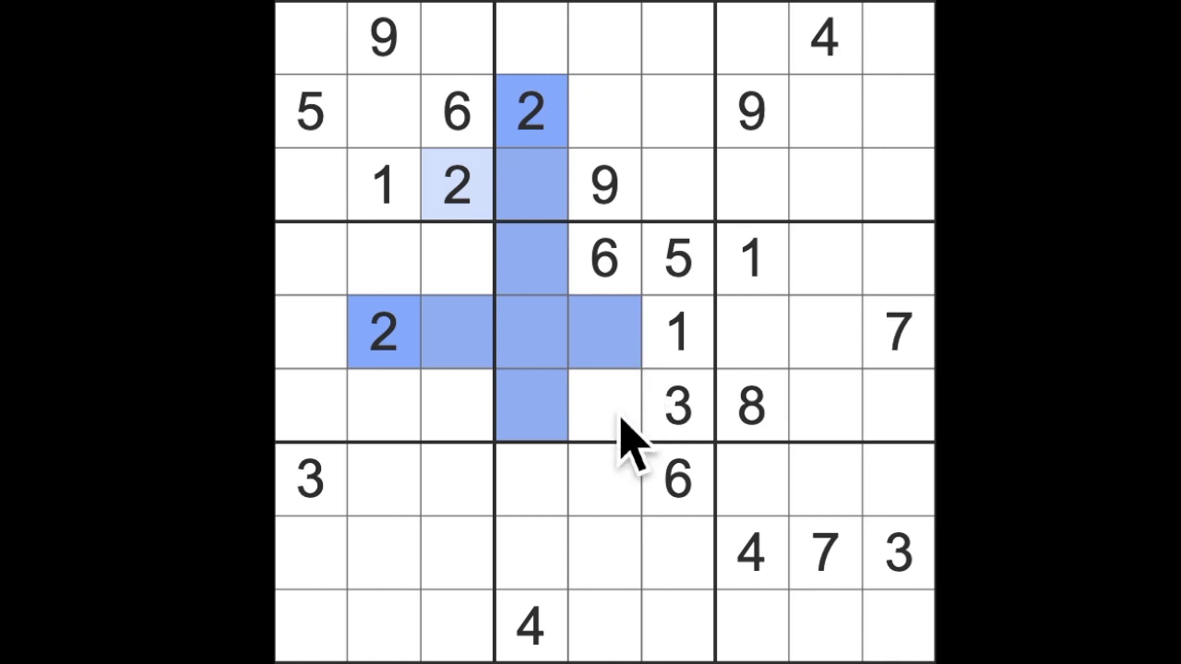
click(605, 406)
text(2)
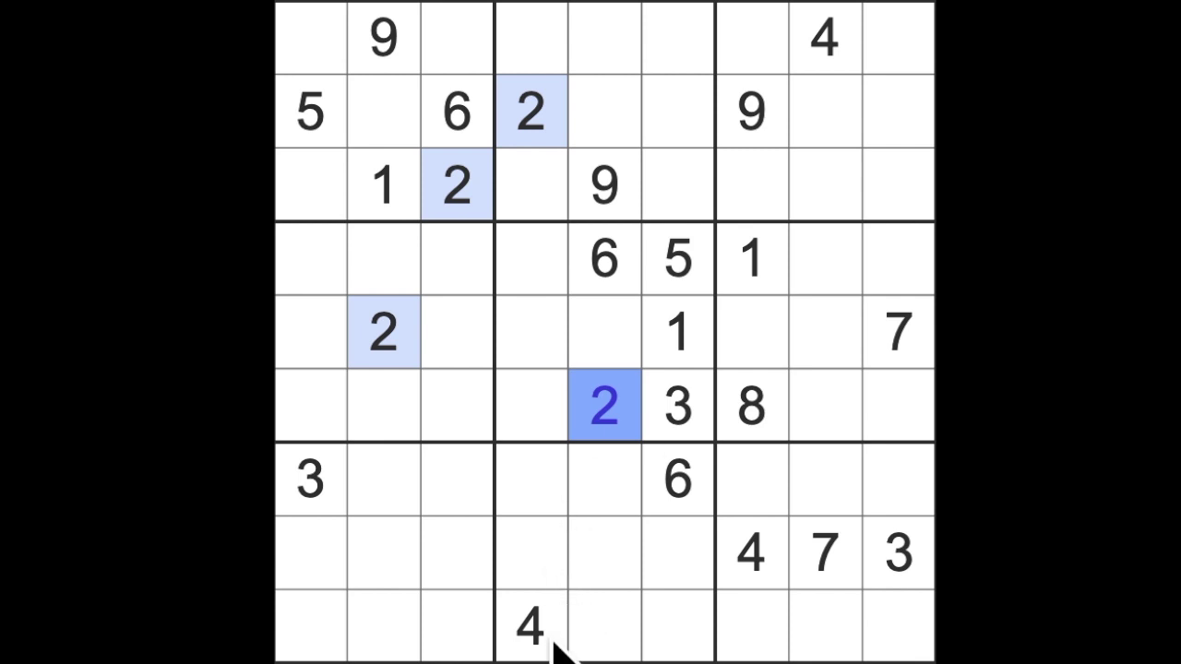
drag(530, 628, 553, 277)
click(609, 341)
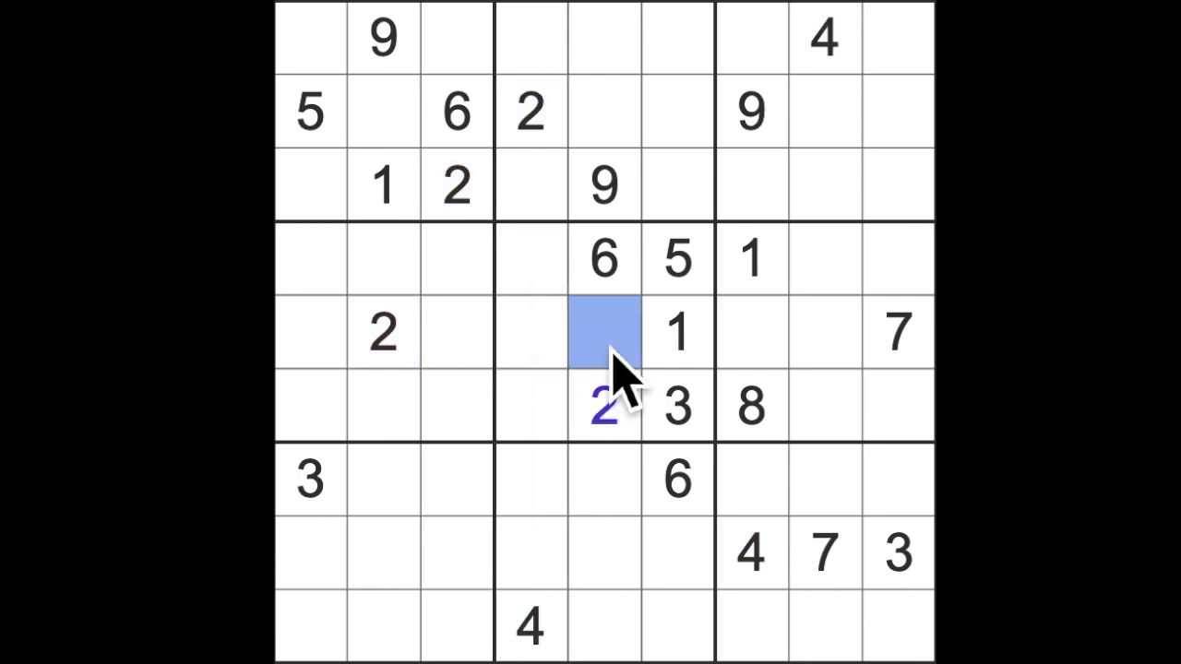
text(4)
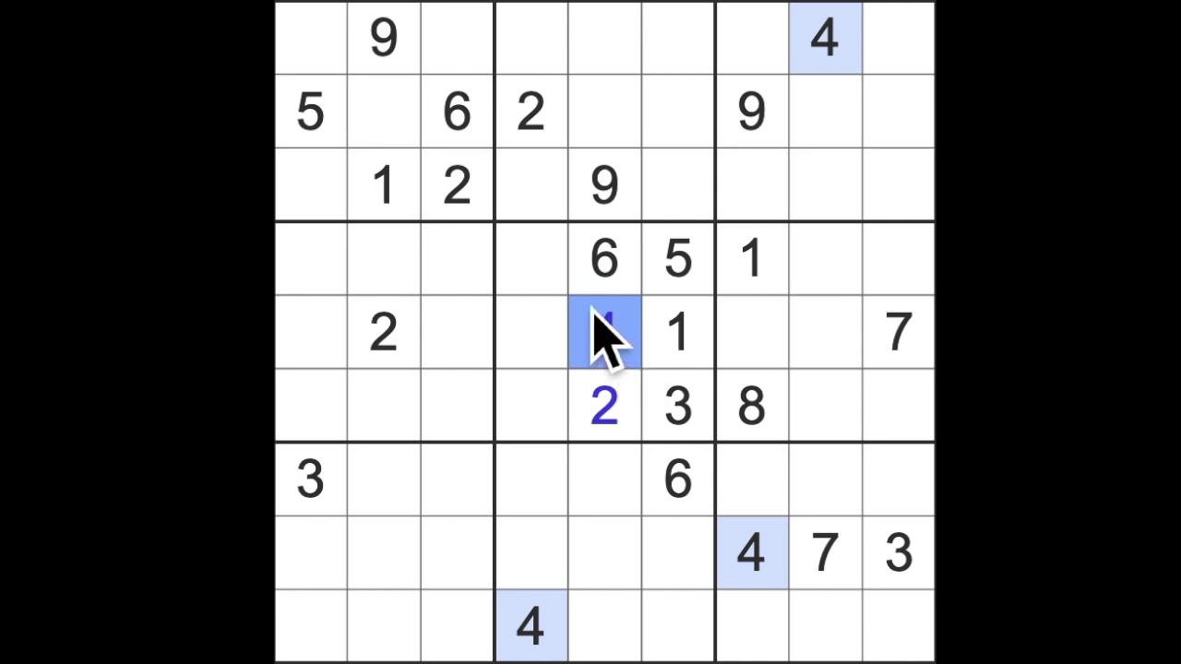
drag(531, 259, 530, 406)
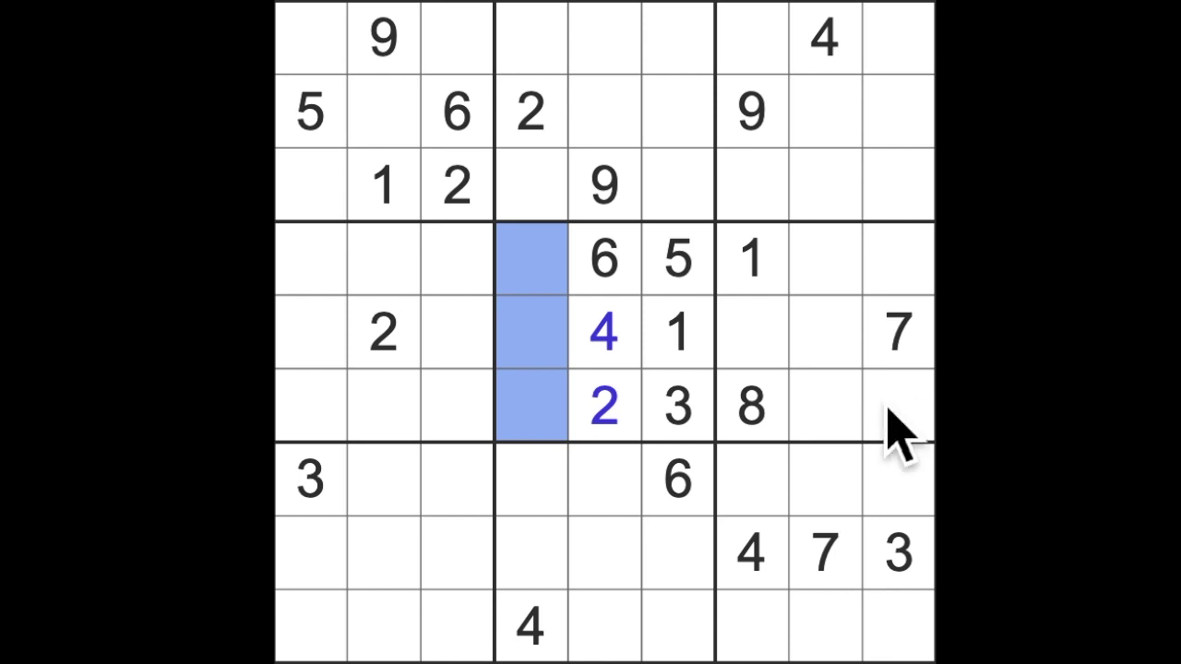
click(897, 332)
click(750, 411)
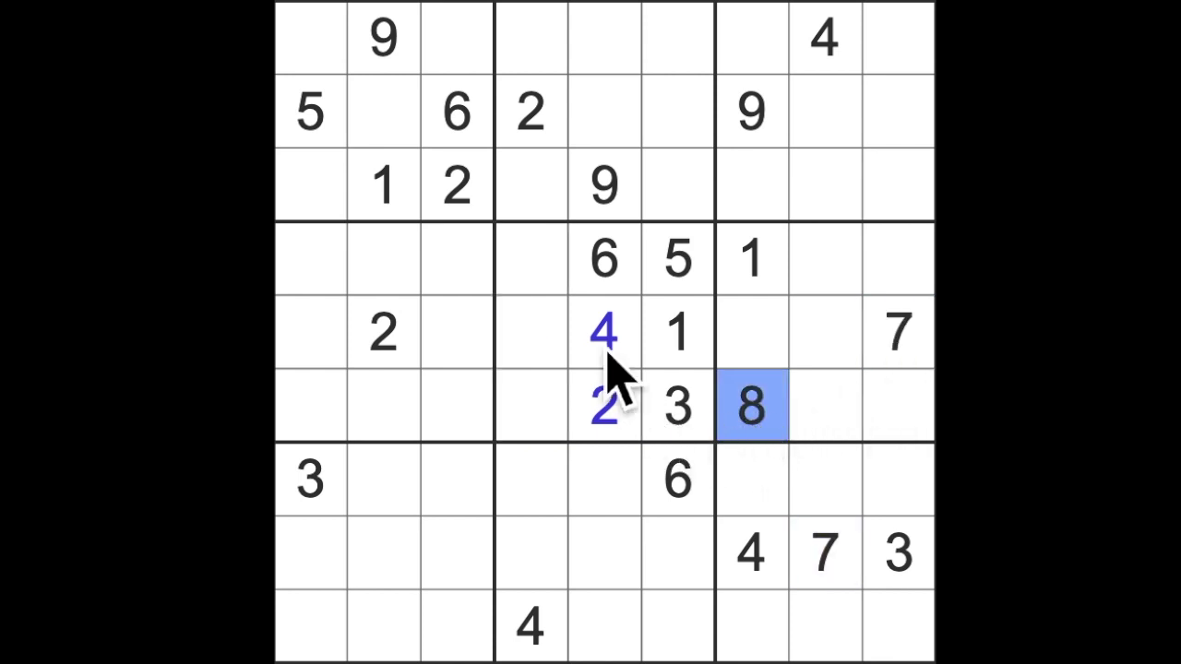
drag(530, 258, 558, 433)
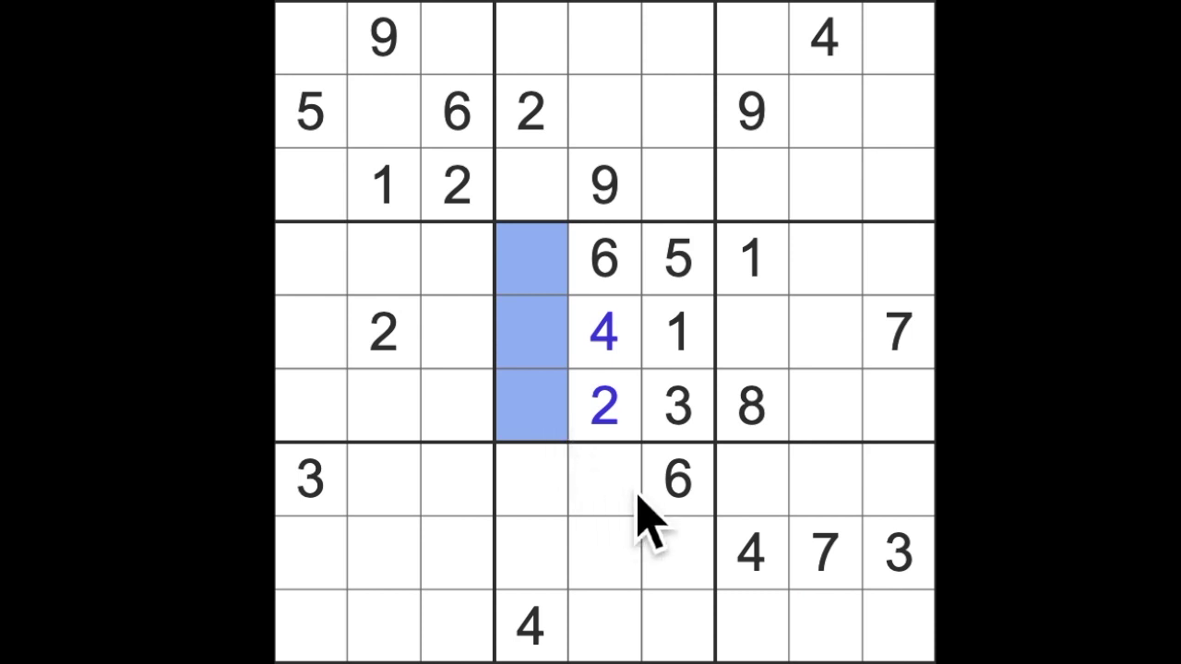
drag(678, 554, 678, 627)
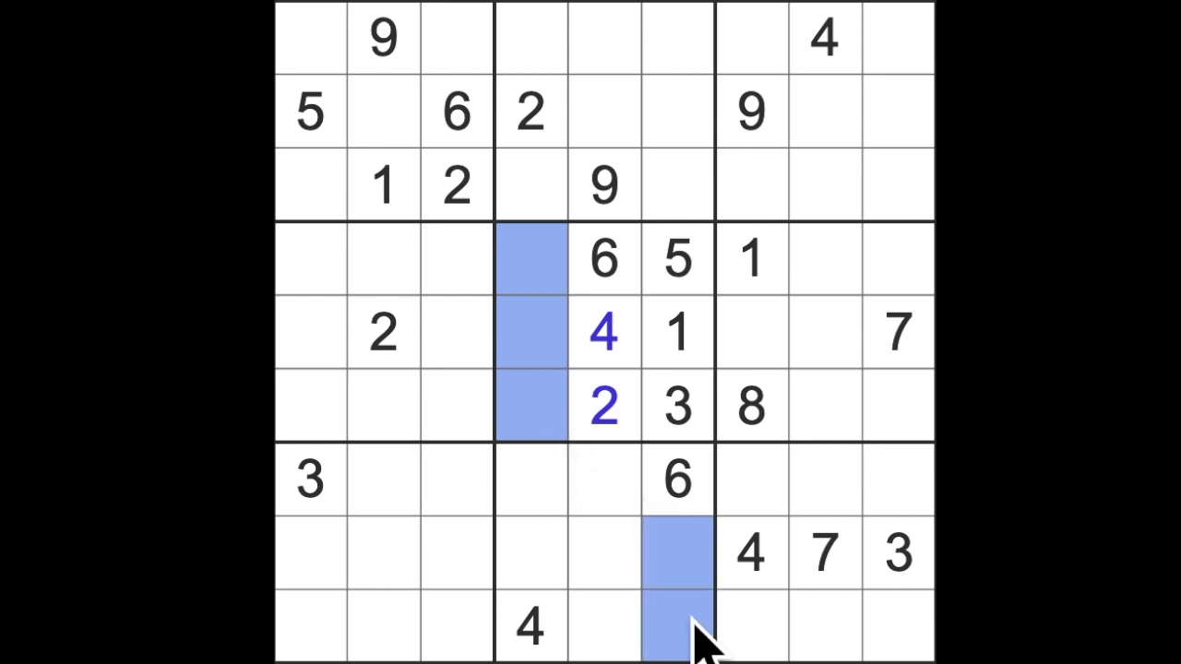
ctrl+click(545, 120)
ctrl+click(540, 189)
ctrl+click(604, 406)
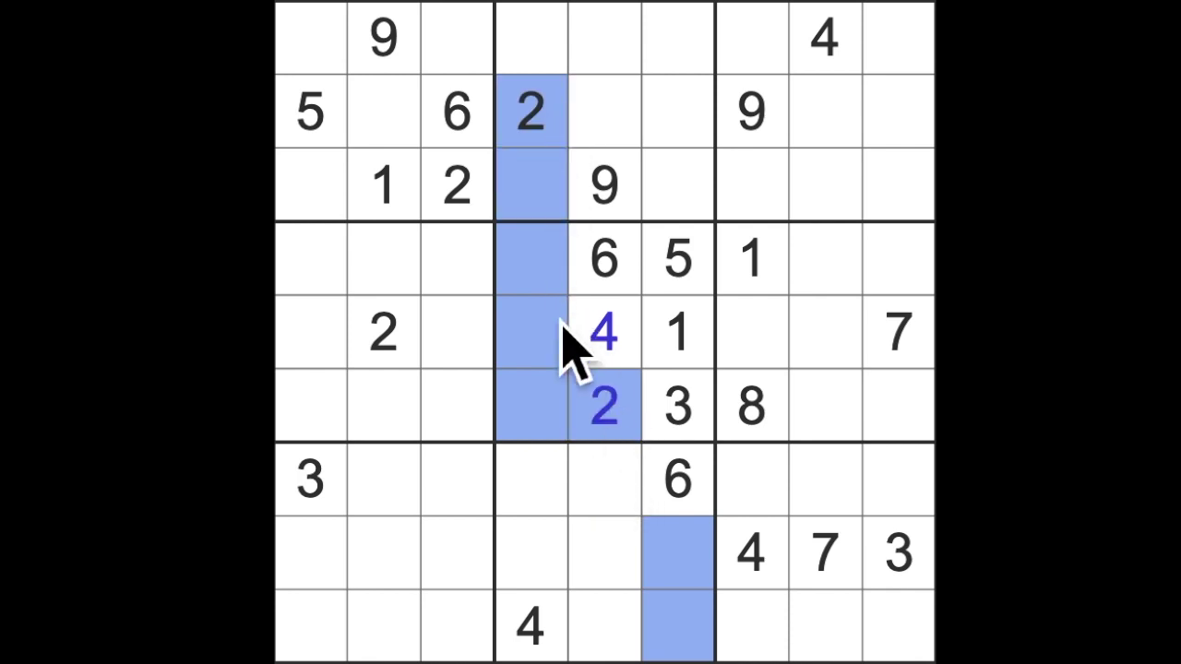
drag(683, 567, 697, 632)
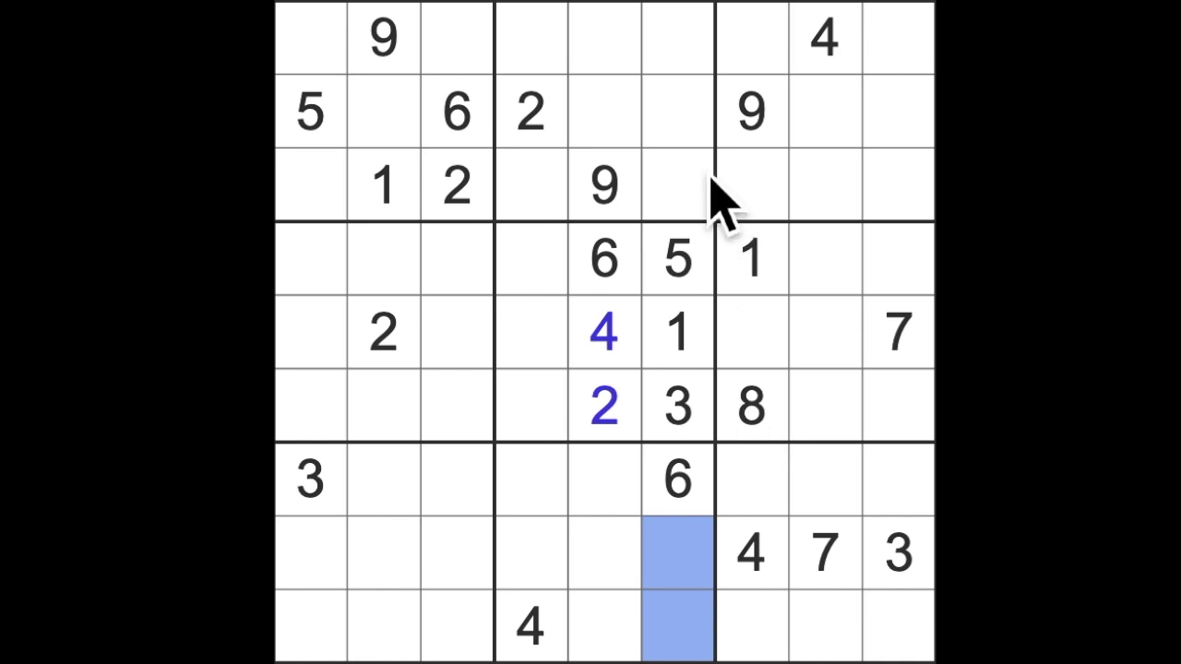
drag(678, 185, 678, 42)
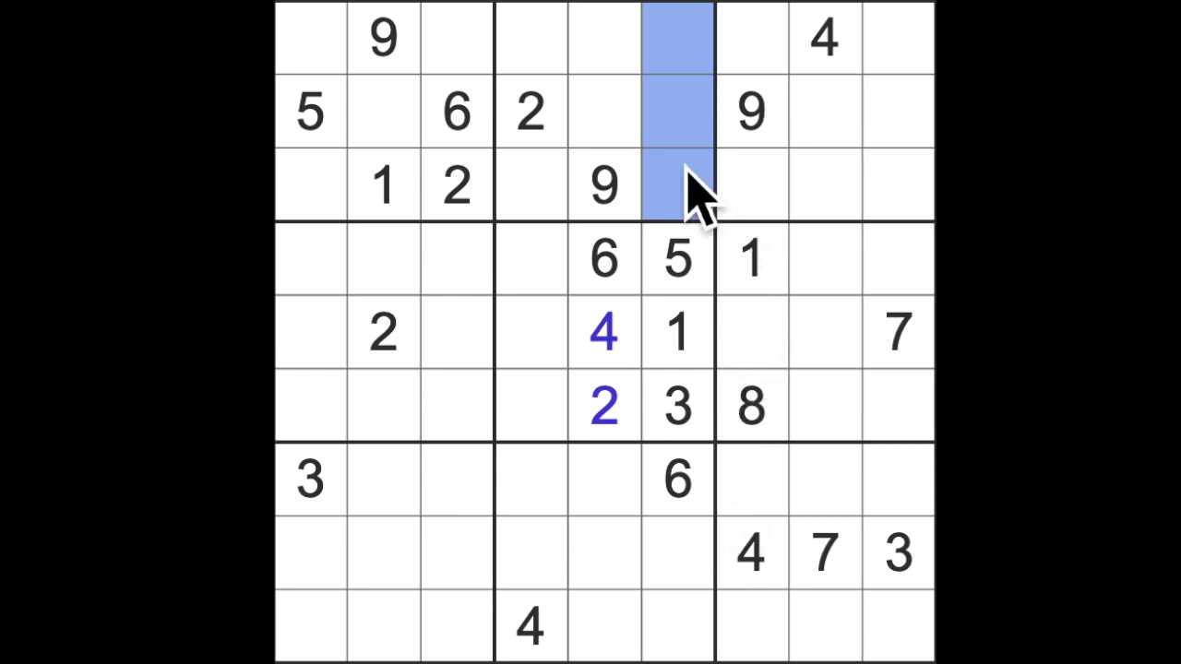
click(826, 41)
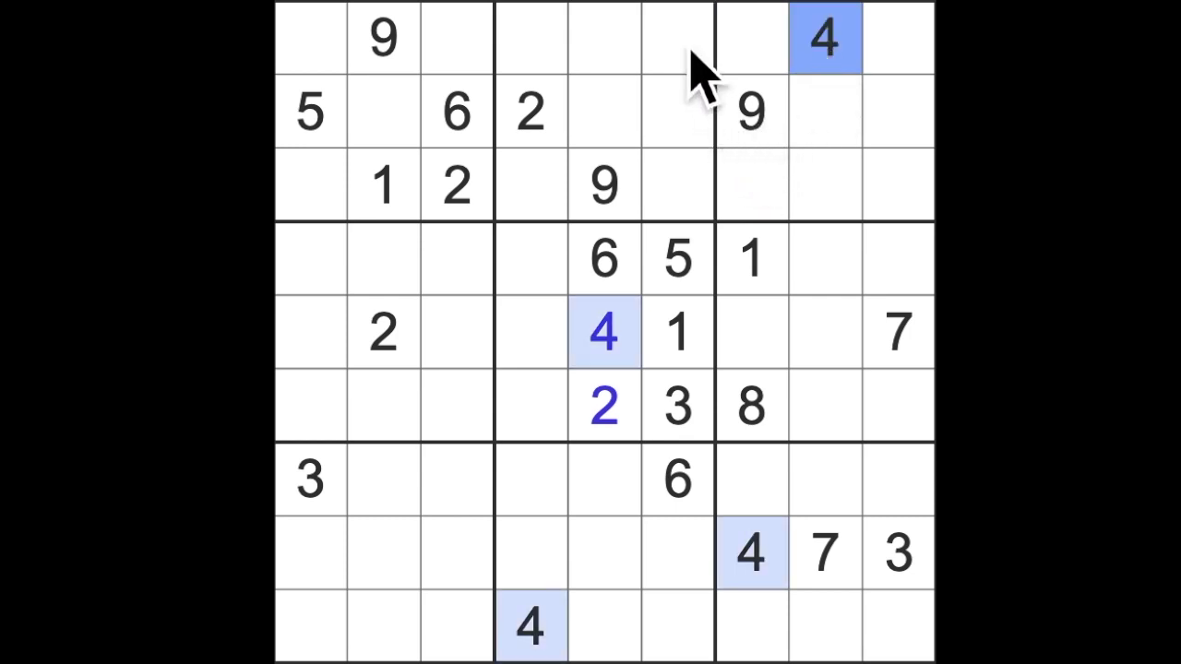
click(678, 111)
click(678, 180)
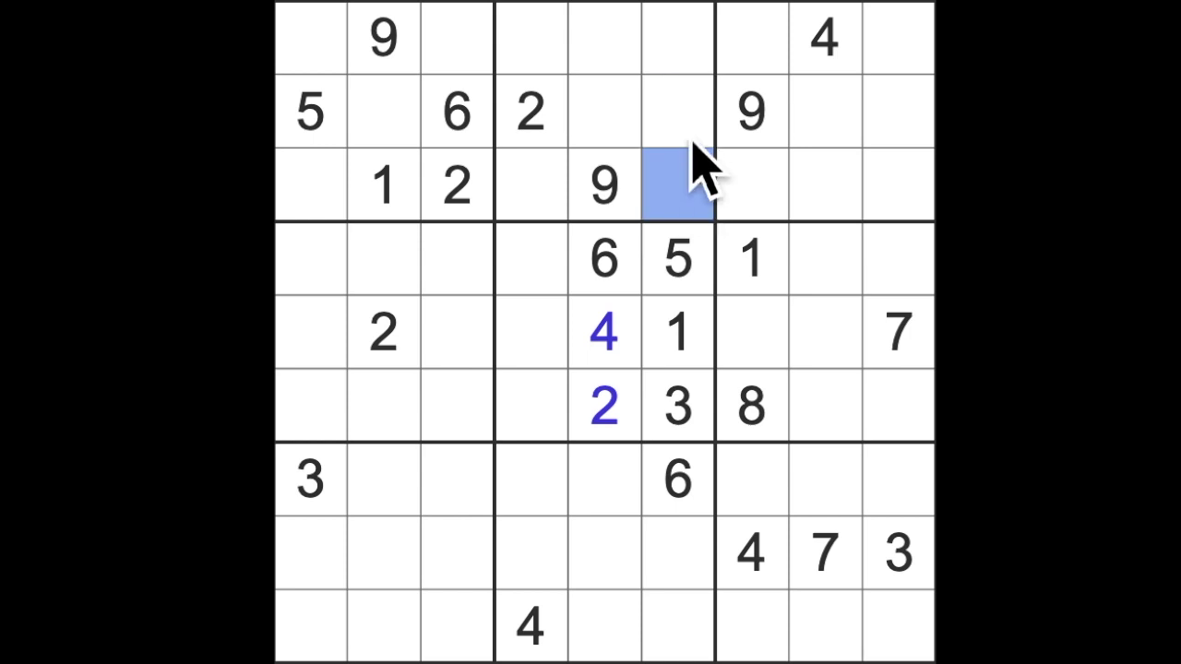
click(678, 111)
shift+click(679, 185)
shift+click(678, 41)
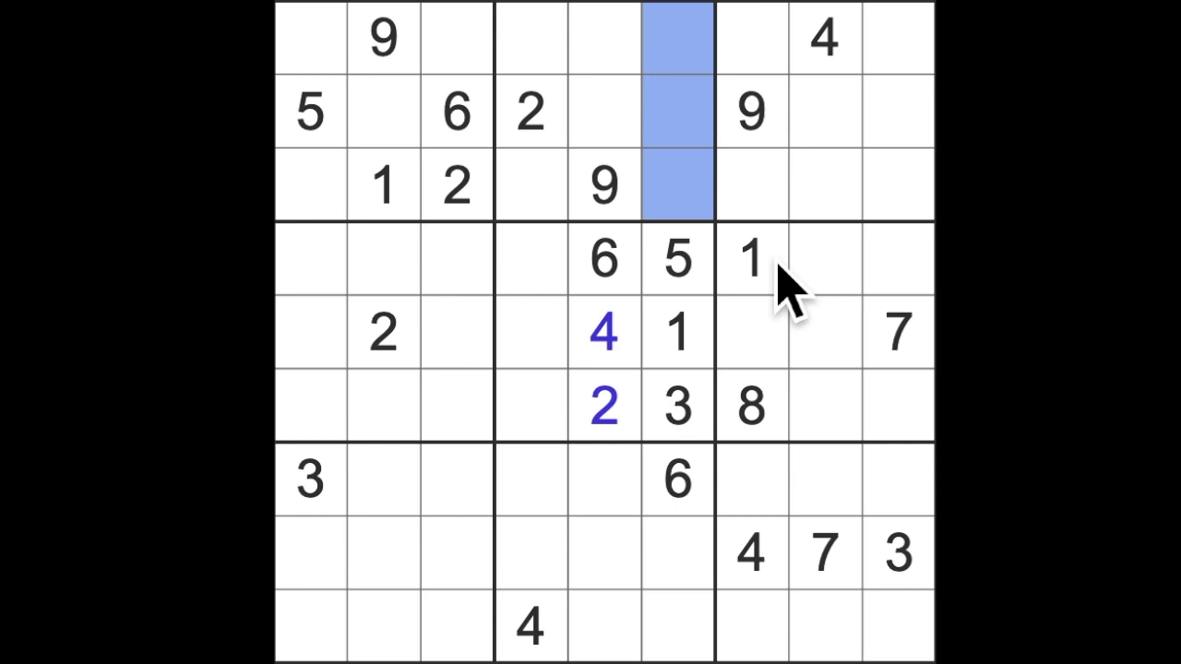
- Place 3 at row 9, column 5, beside the given 4
drag(312, 480, 674, 489)
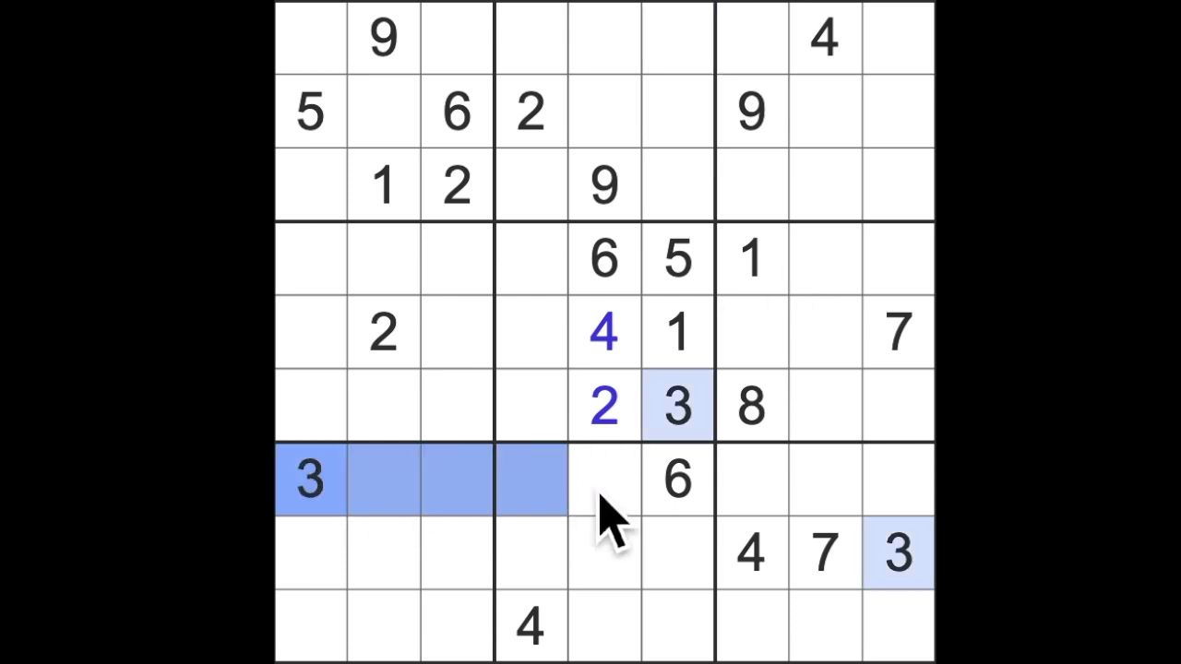
drag(877, 577, 568, 567)
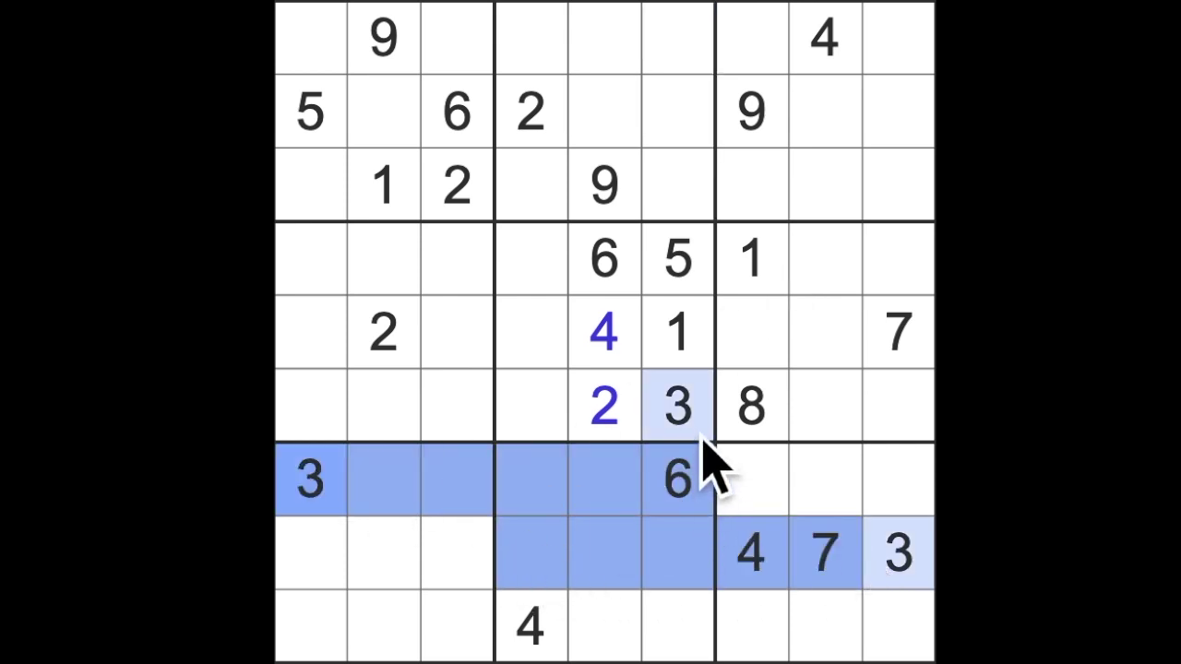
drag(705, 457, 678, 627)
click(604, 627)
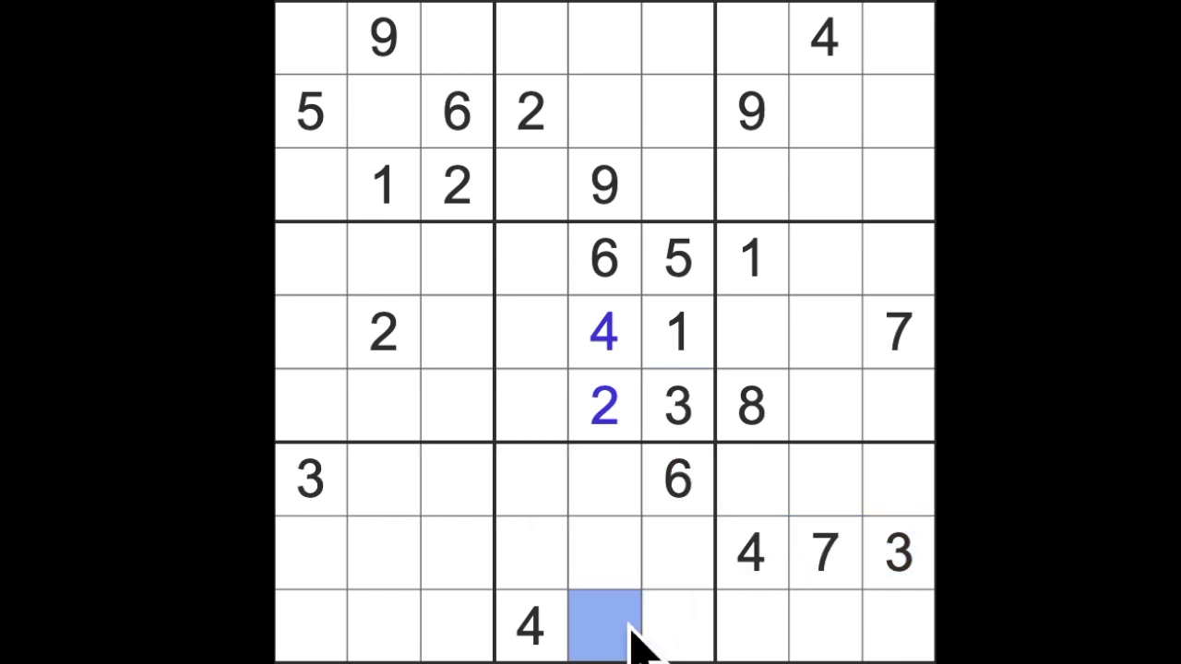
key(3)
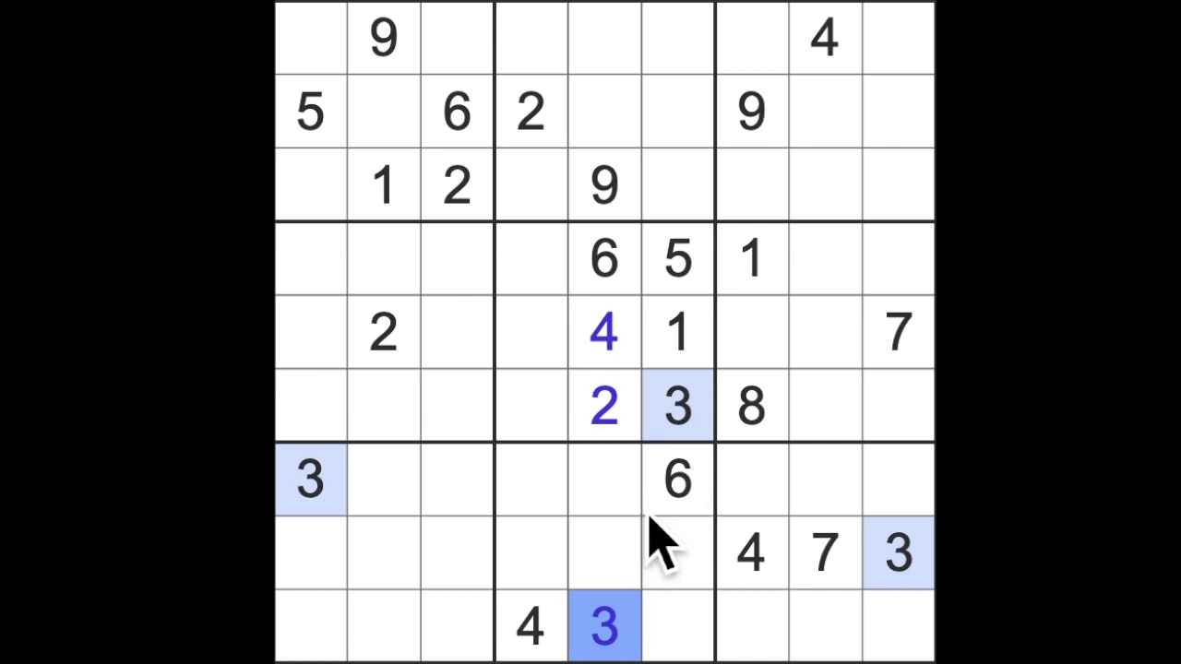
- Scan the middle column and mark its empty cells near the top 2
drag(677, 406, 682, 18)
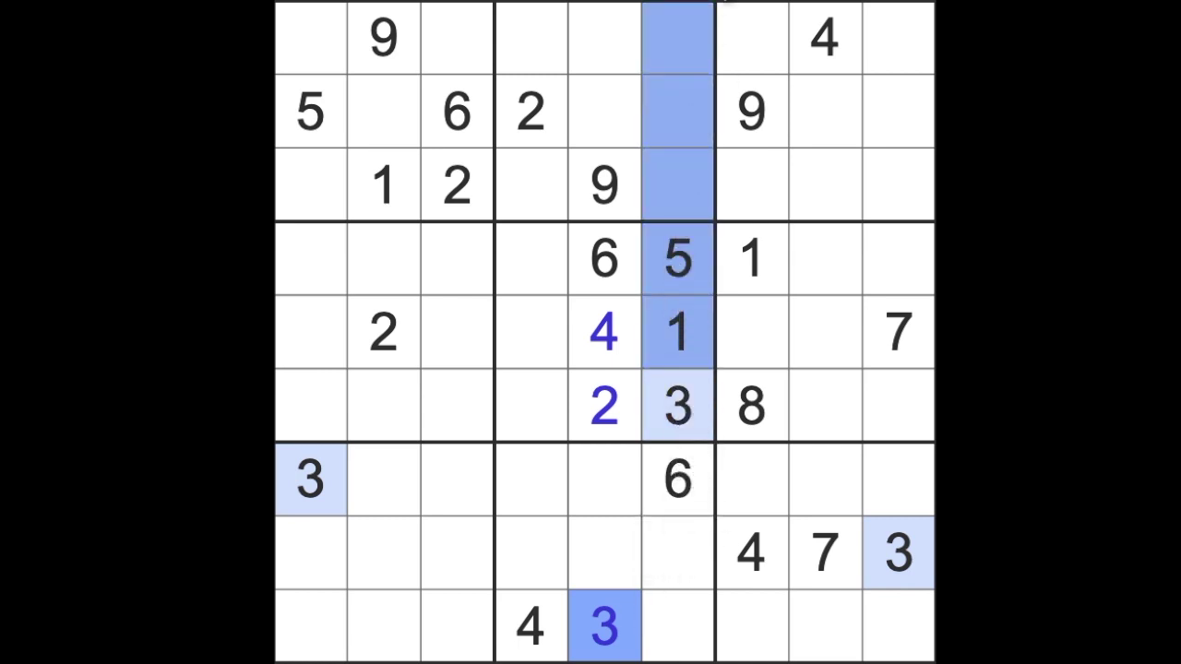
drag(606, 627, 637, 37)
click(605, 267)
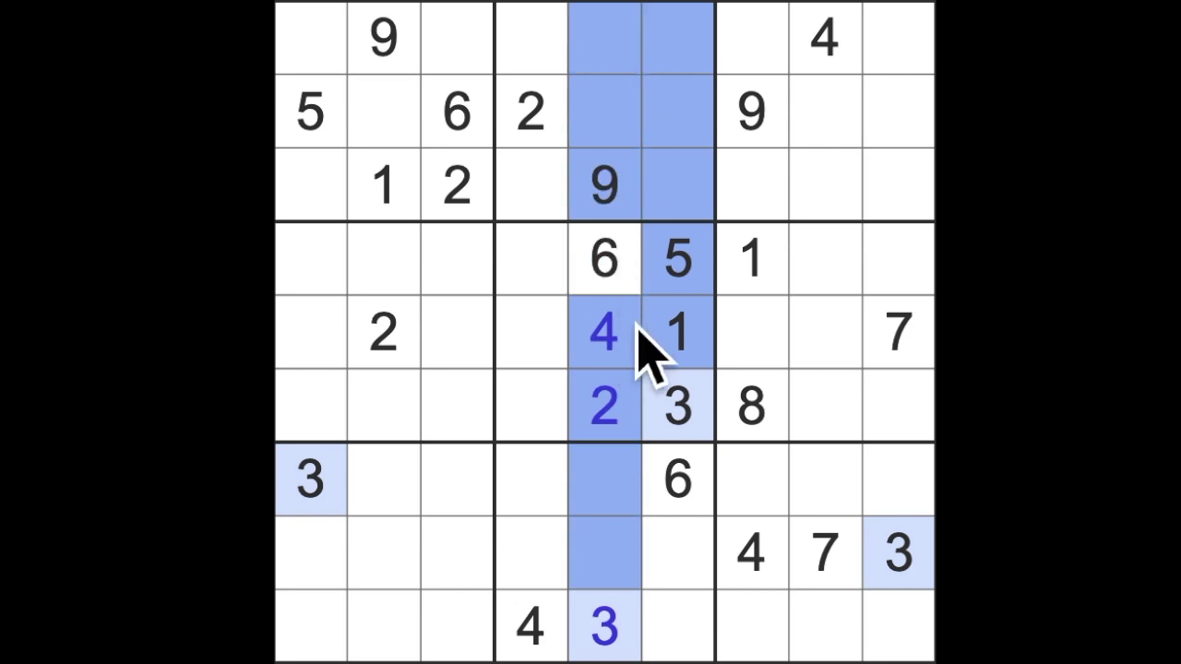
ctrl+click(677, 475)
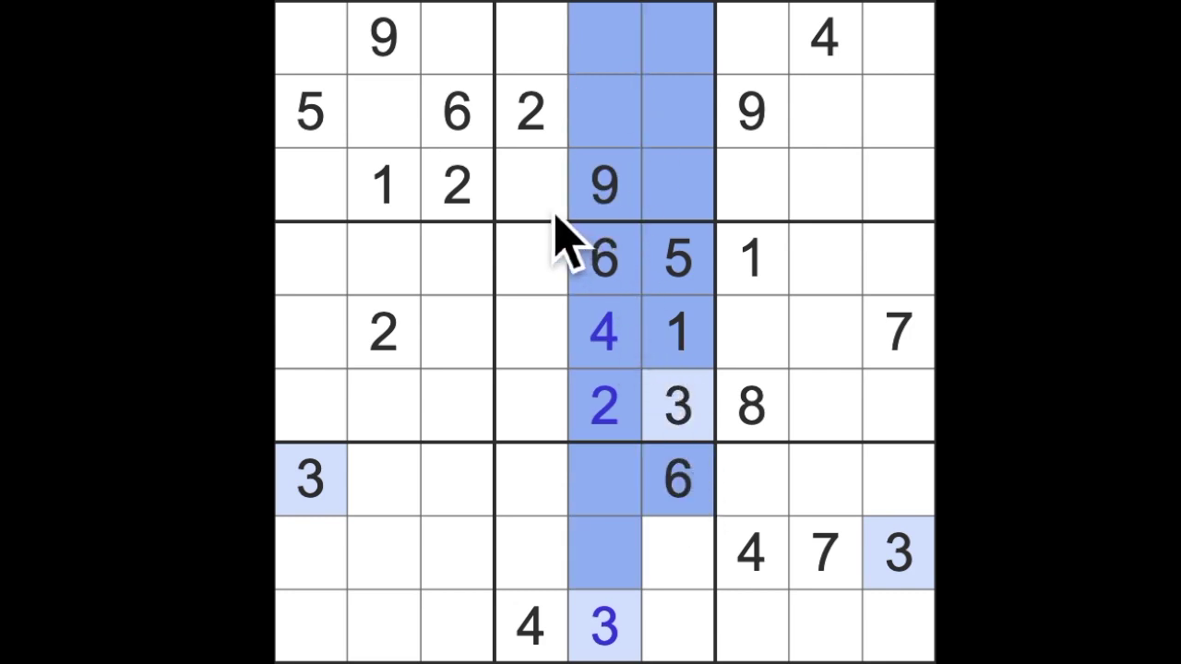
click(530, 185)
ctrl+click(531, 37)
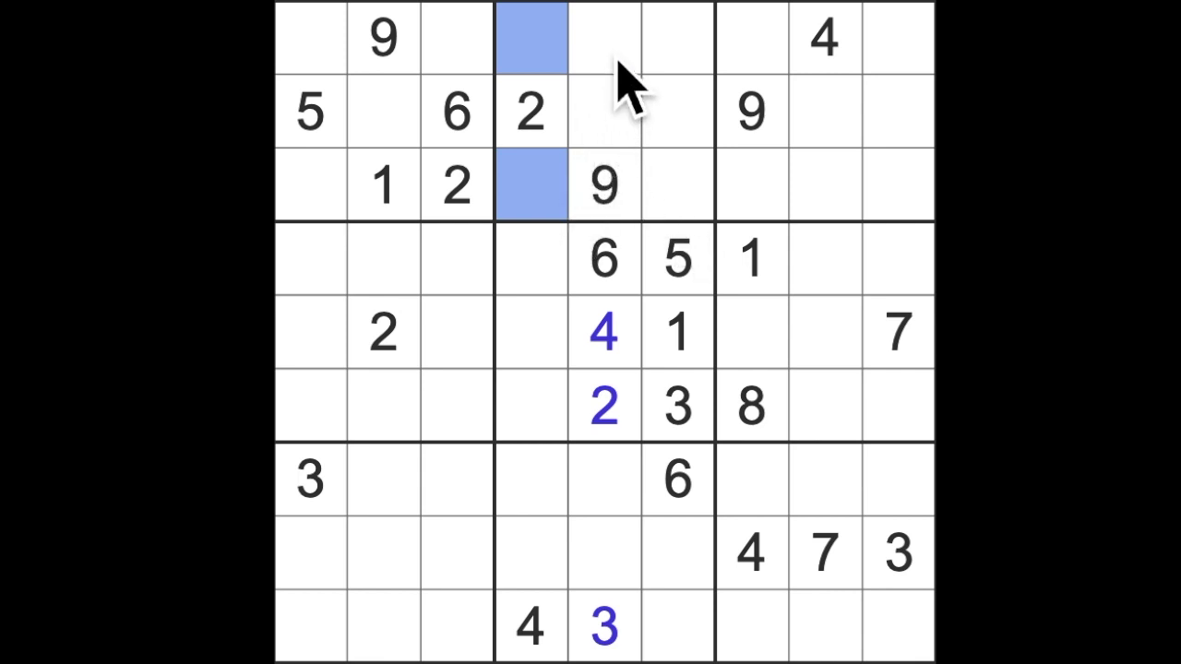
- Enter 5 at row 1, column 5 and 1 at row 2, column 5
drag(616, 60, 619, 120)
click(313, 115)
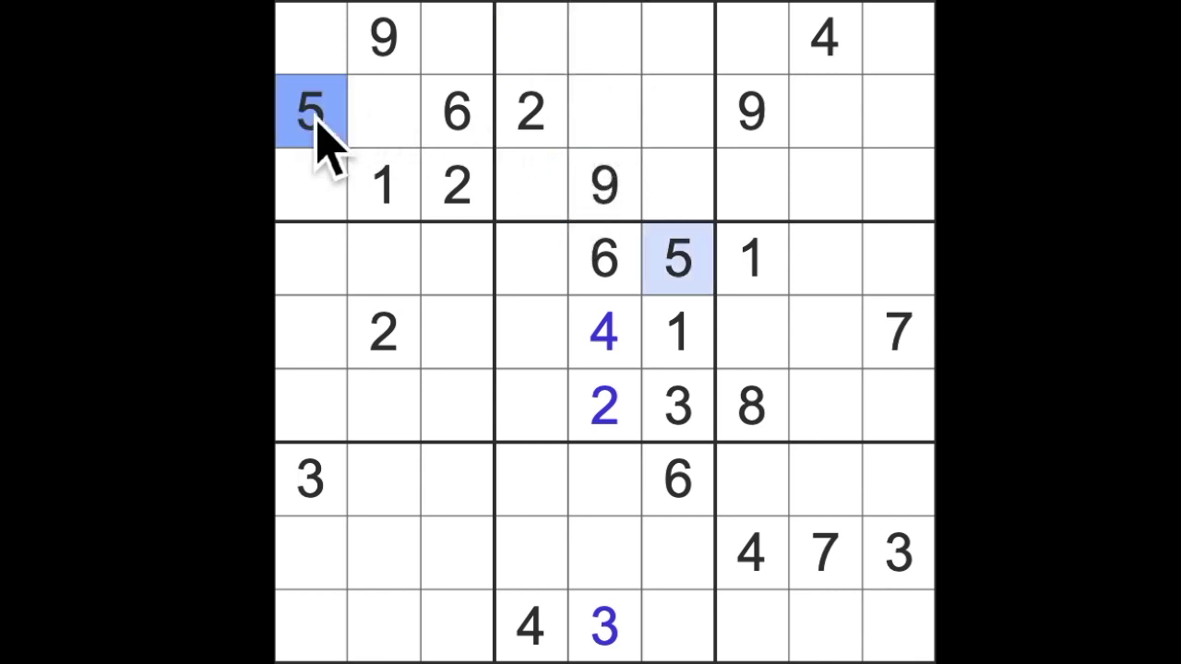
drag(314, 115, 604, 110)
click(609, 47)
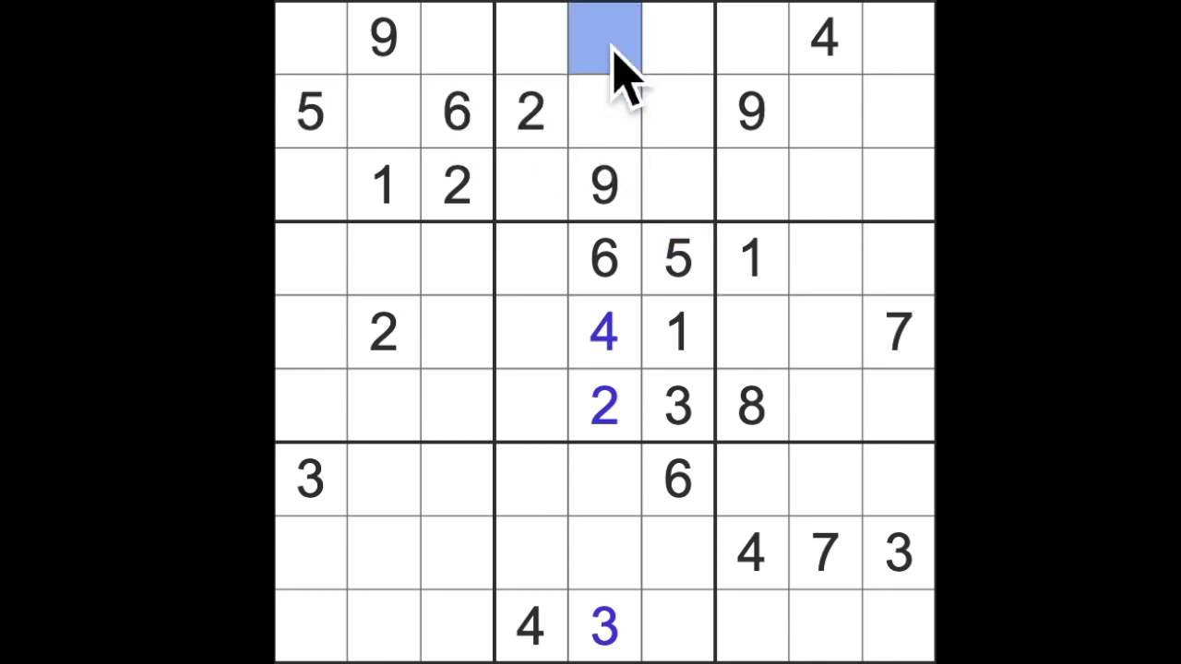
text(5)
click(604, 111)
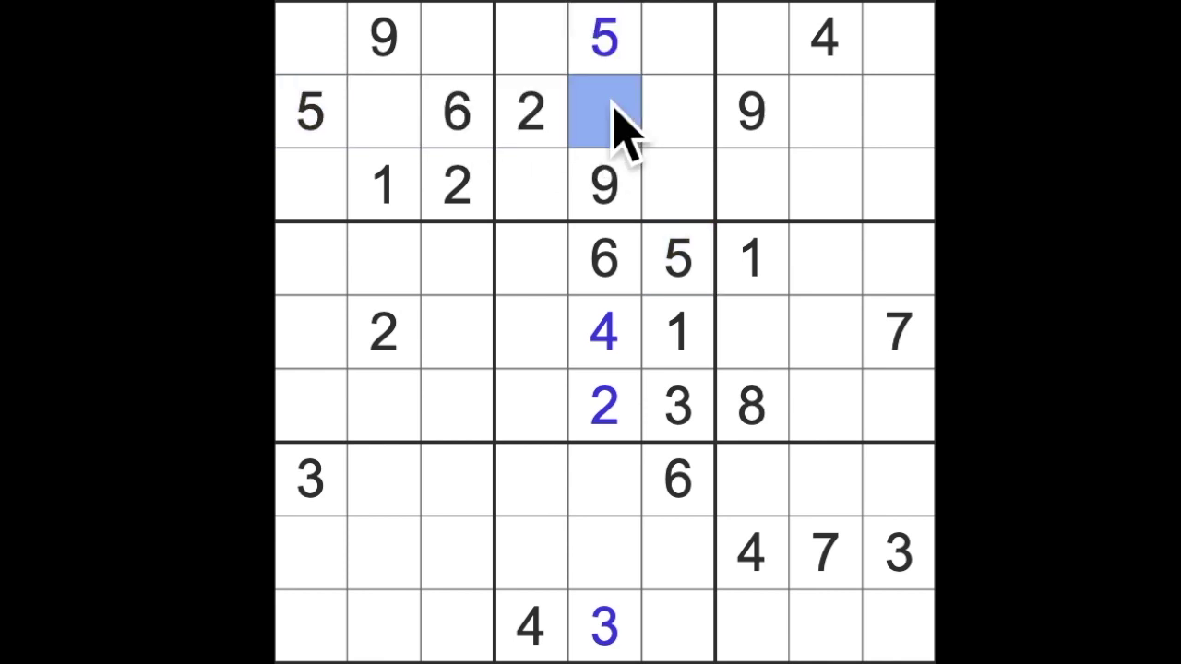
text(1)
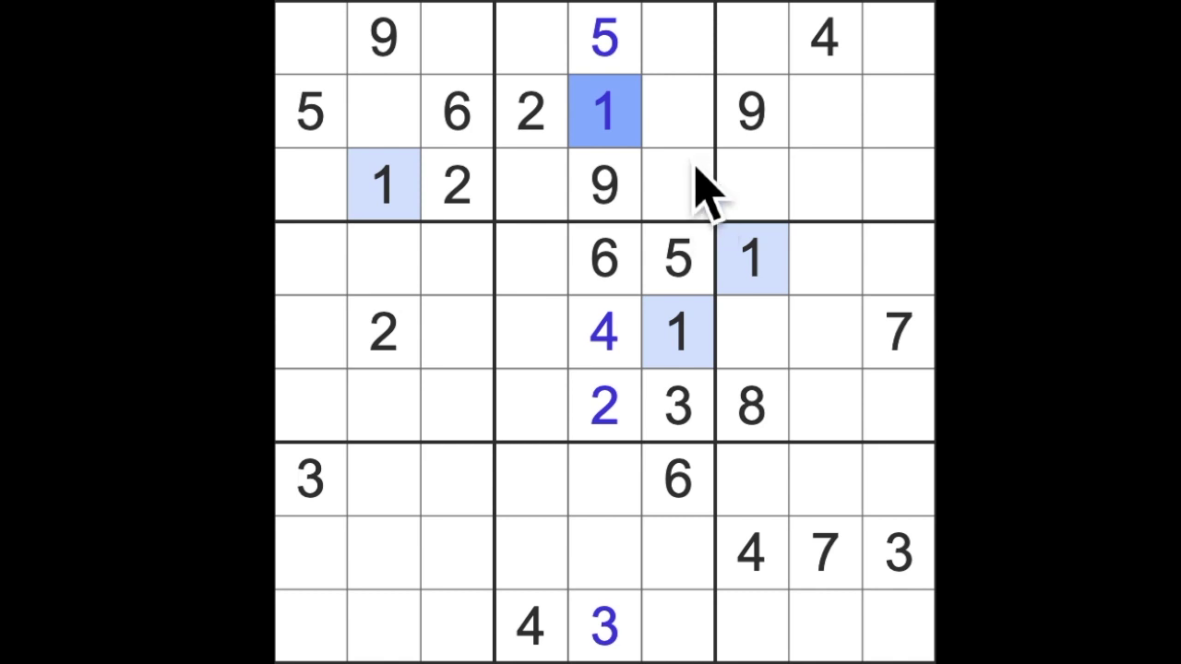
- Place 1 in the top-right corner cell after checking rows 2 and 3
drag(384, 185, 895, 184)
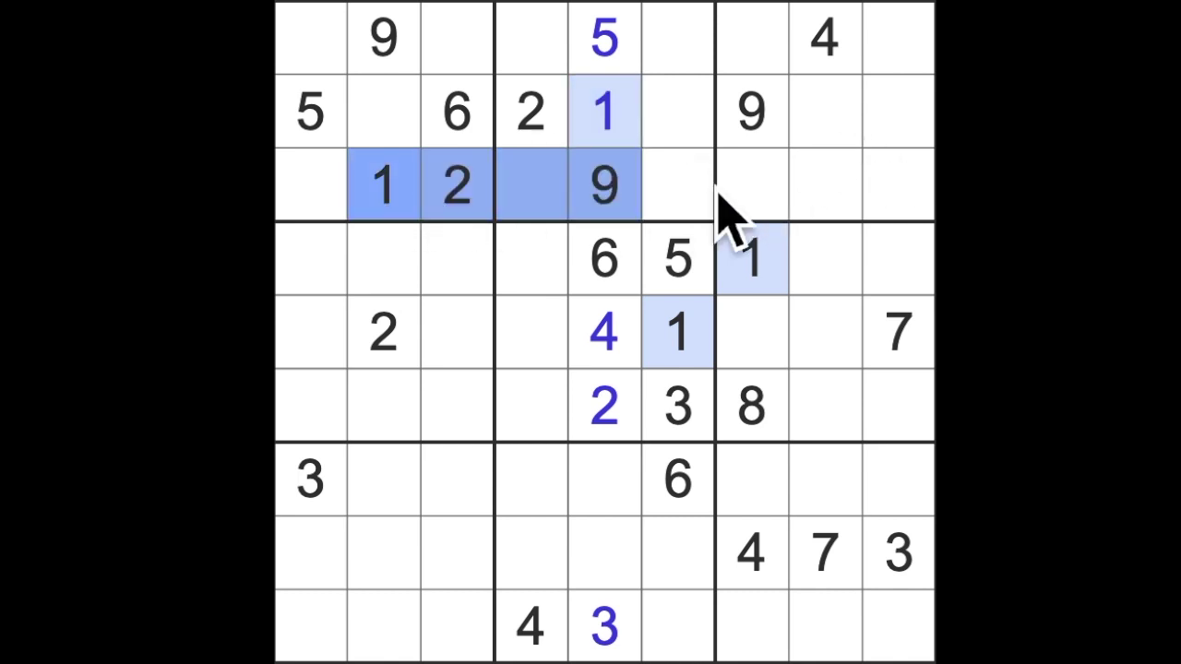
drag(604, 111, 895, 111)
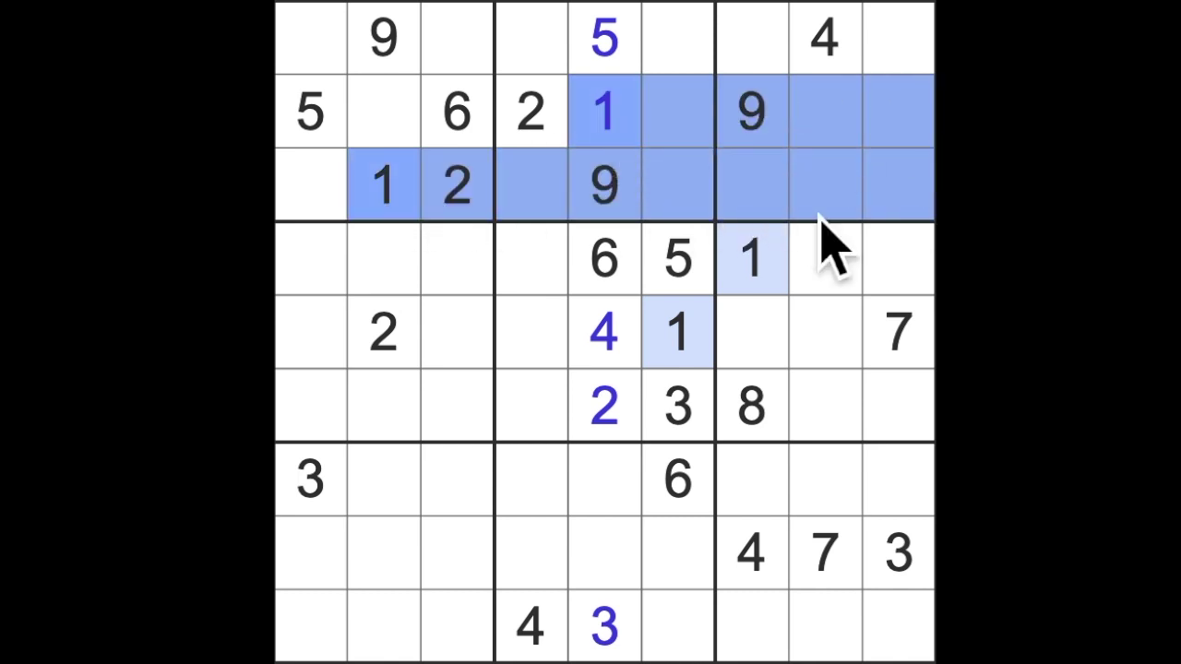
ctrl+click(752, 259)
ctrl+click(752, 37)
click(898, 37)
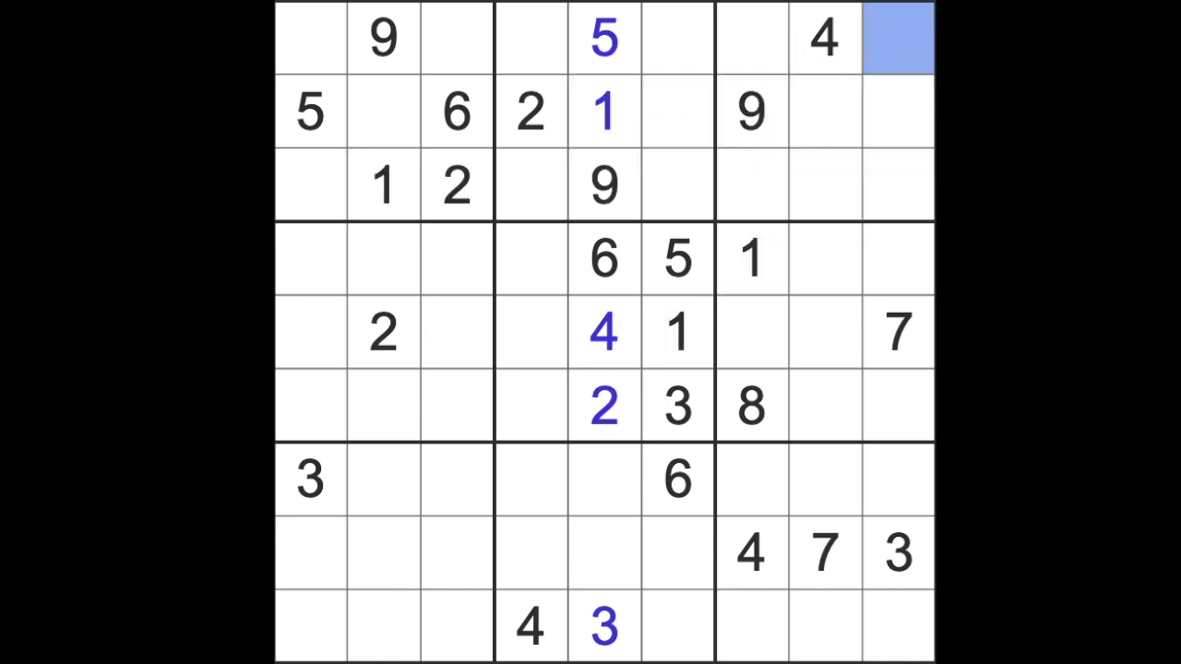
text(1)
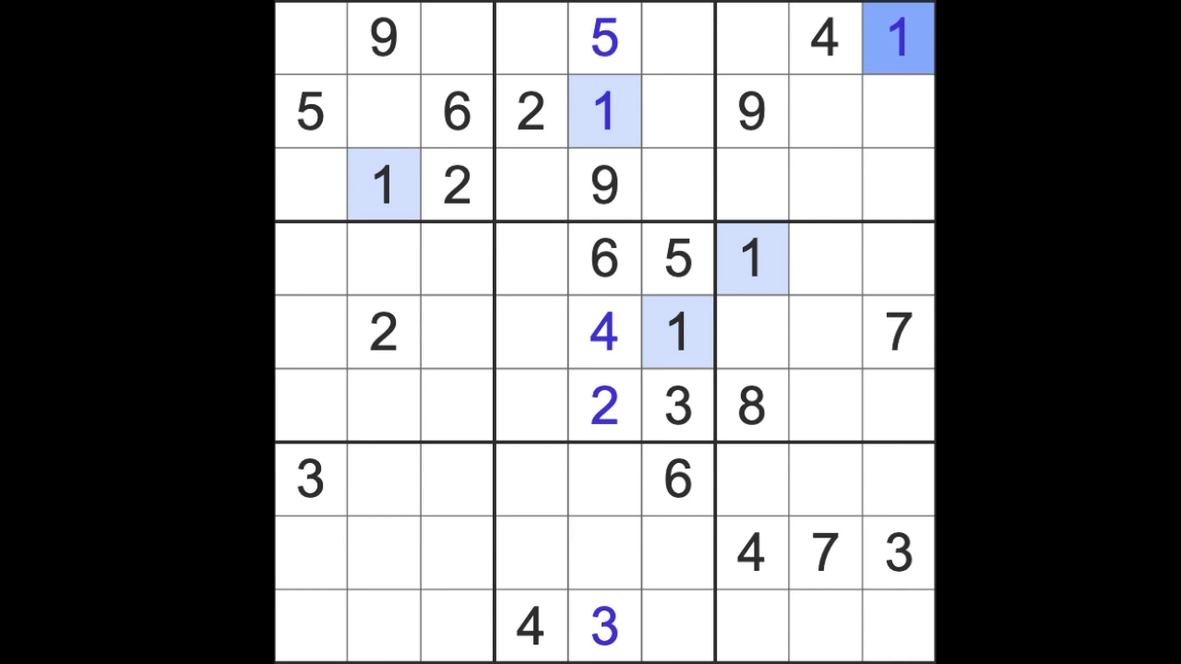
- Enter 7 at row 7, column 5 and 8 at row 8, column 5
drag(618, 498, 627, 567)
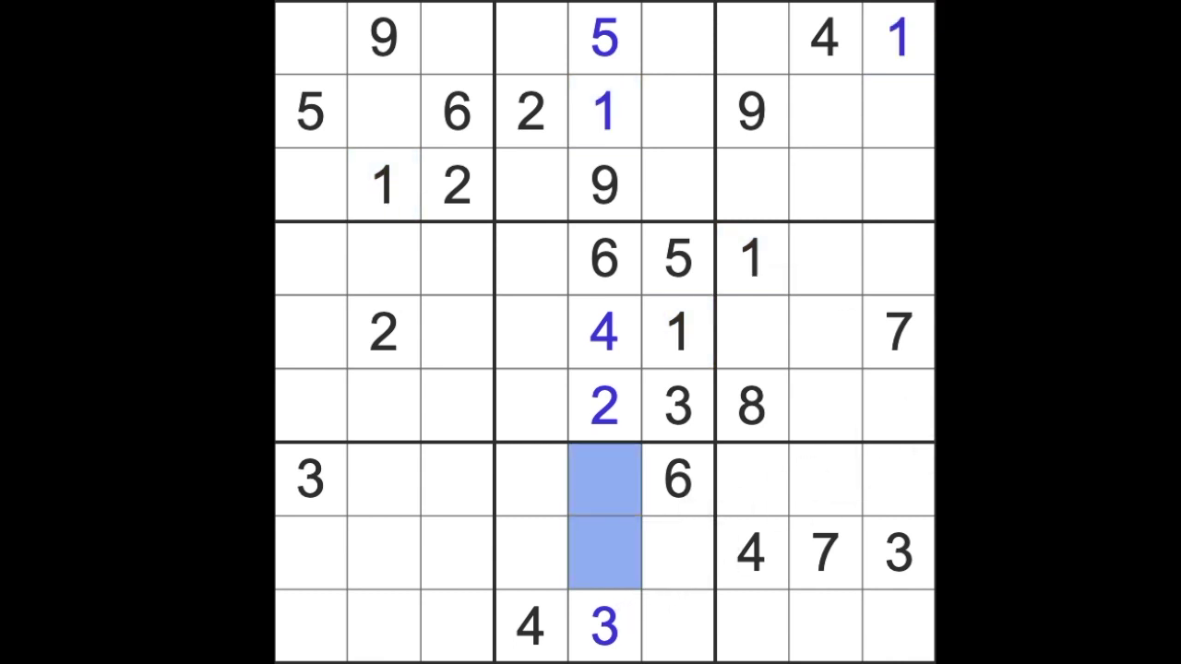
drag(824, 553, 633, 567)
click(625, 505)
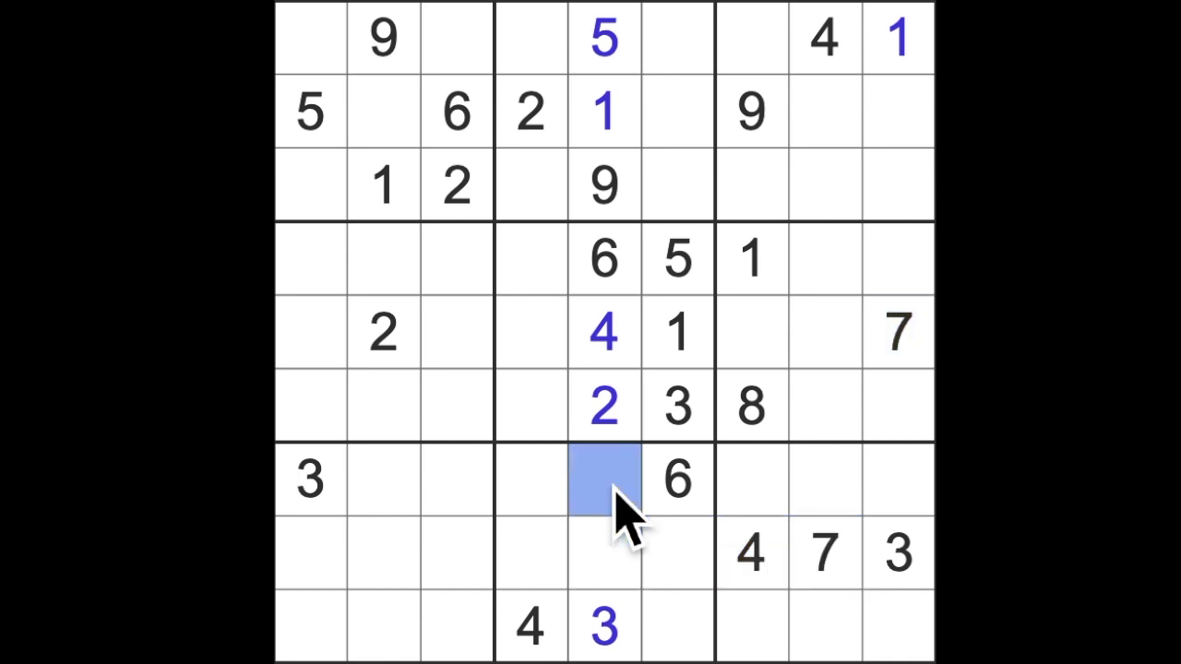
key(7)
click(618, 563)
key(8)
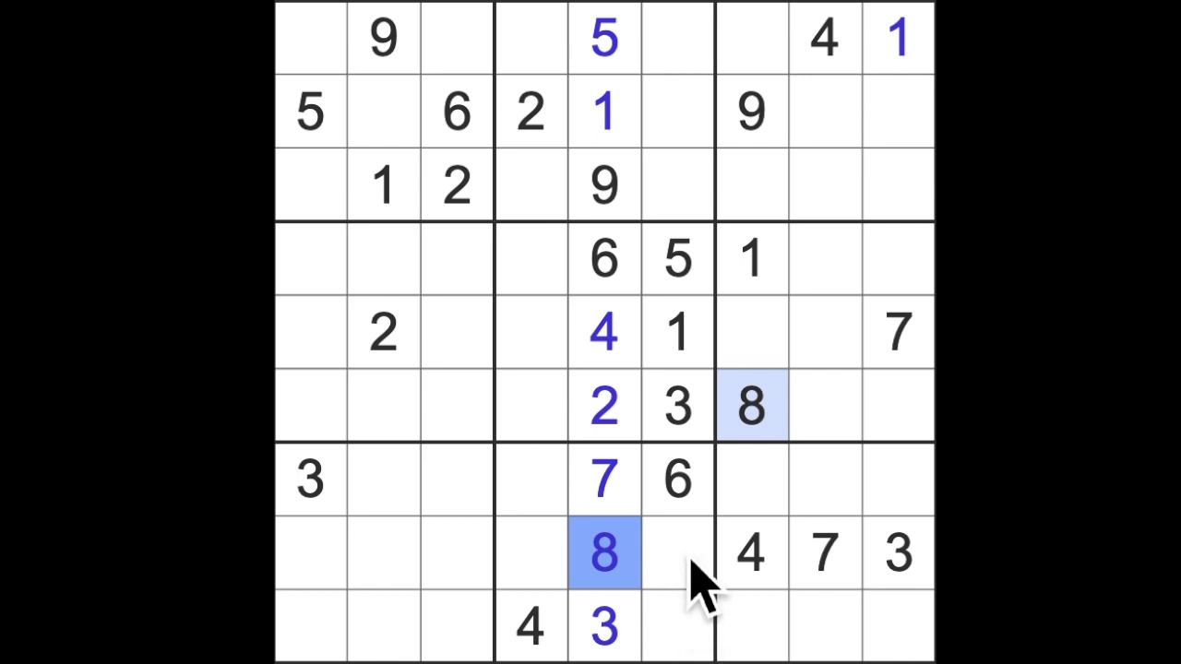
drag(698, 276, 687, 636)
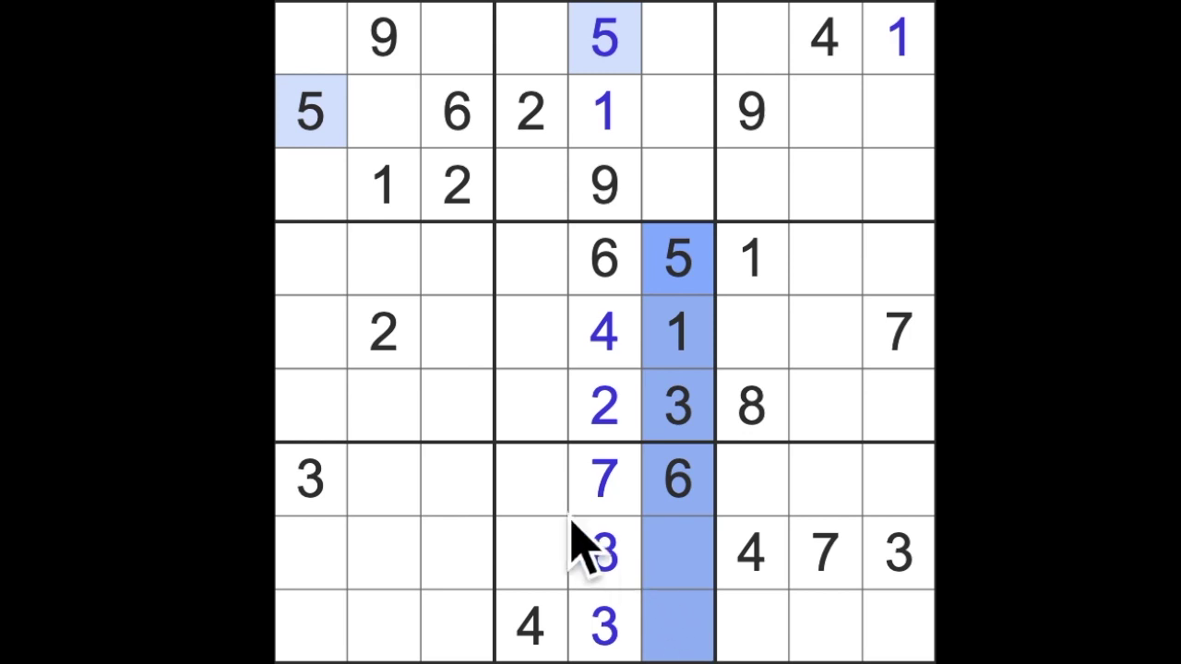
drag(531, 480, 530, 554)
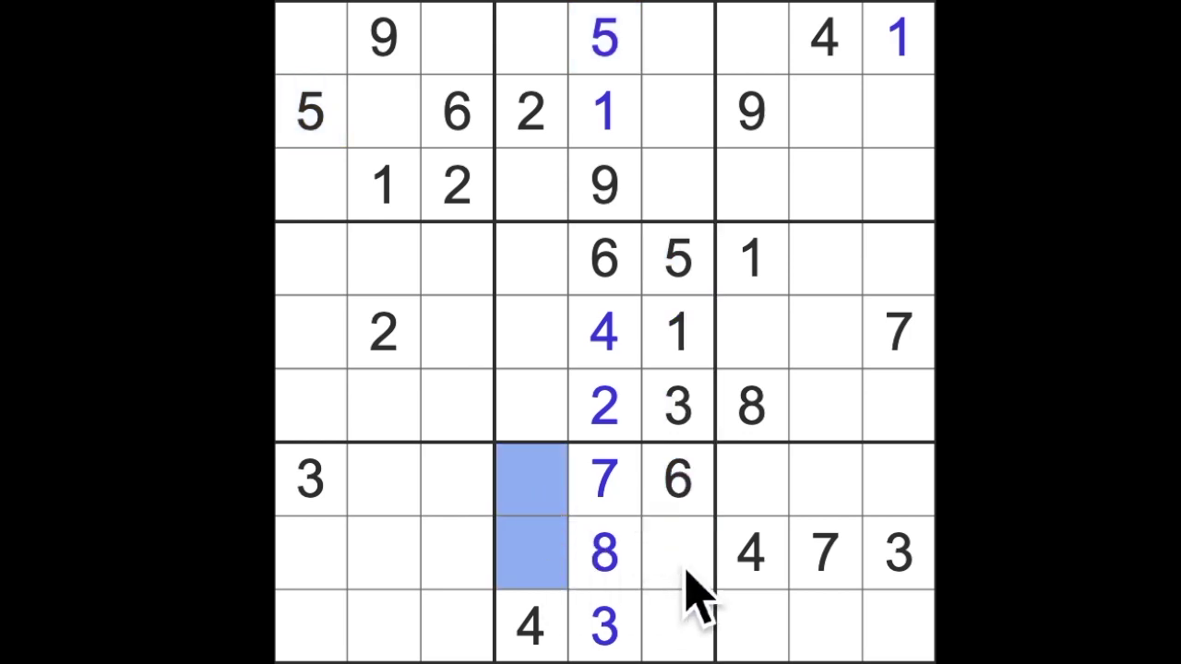
drag(678, 553, 694, 641)
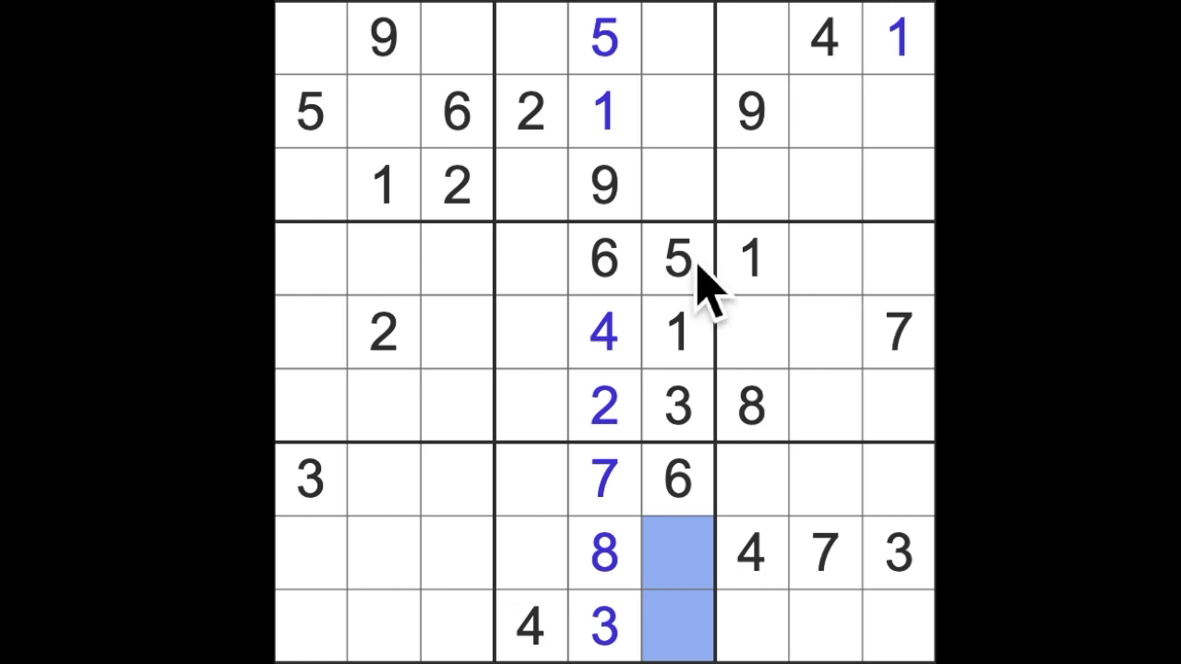
- Enter 2 at row 1 and 7 at row 3 of column 7
click(456, 185)
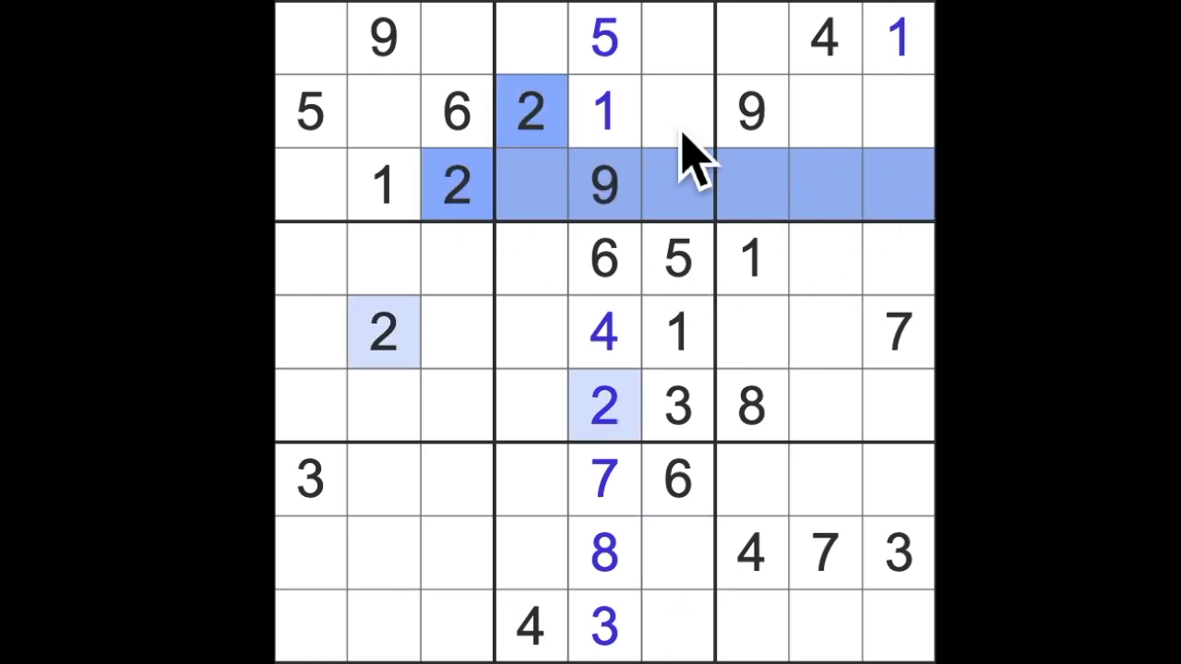
click(752, 36)
text(2)
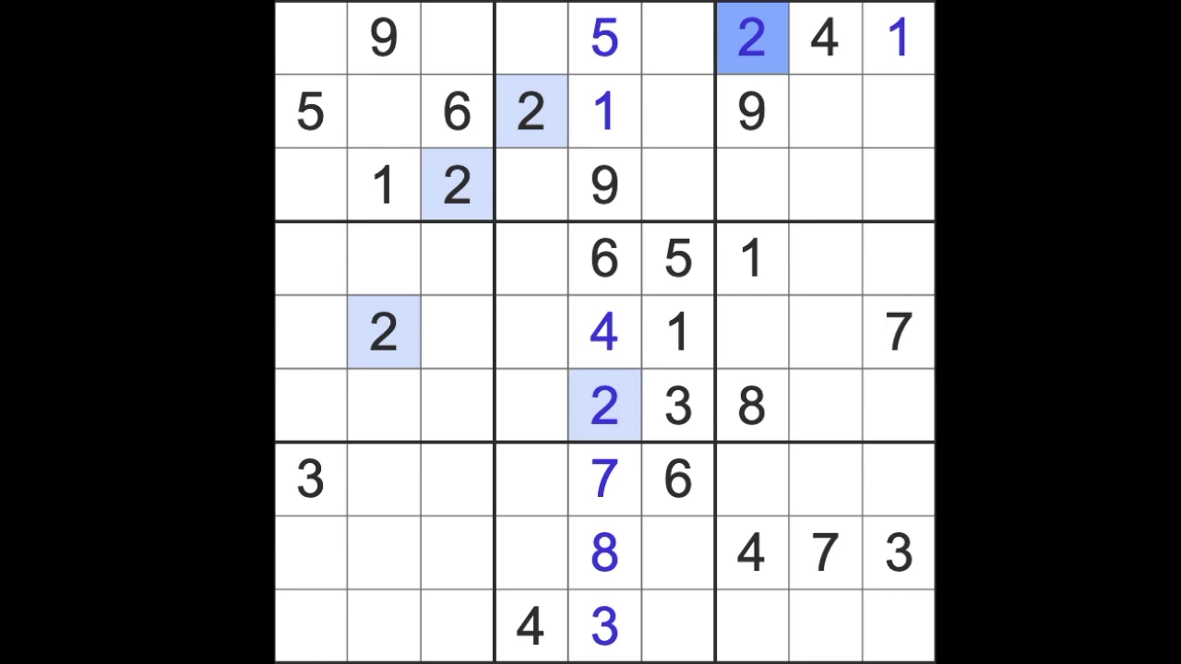
drag(752, 185, 751, 622)
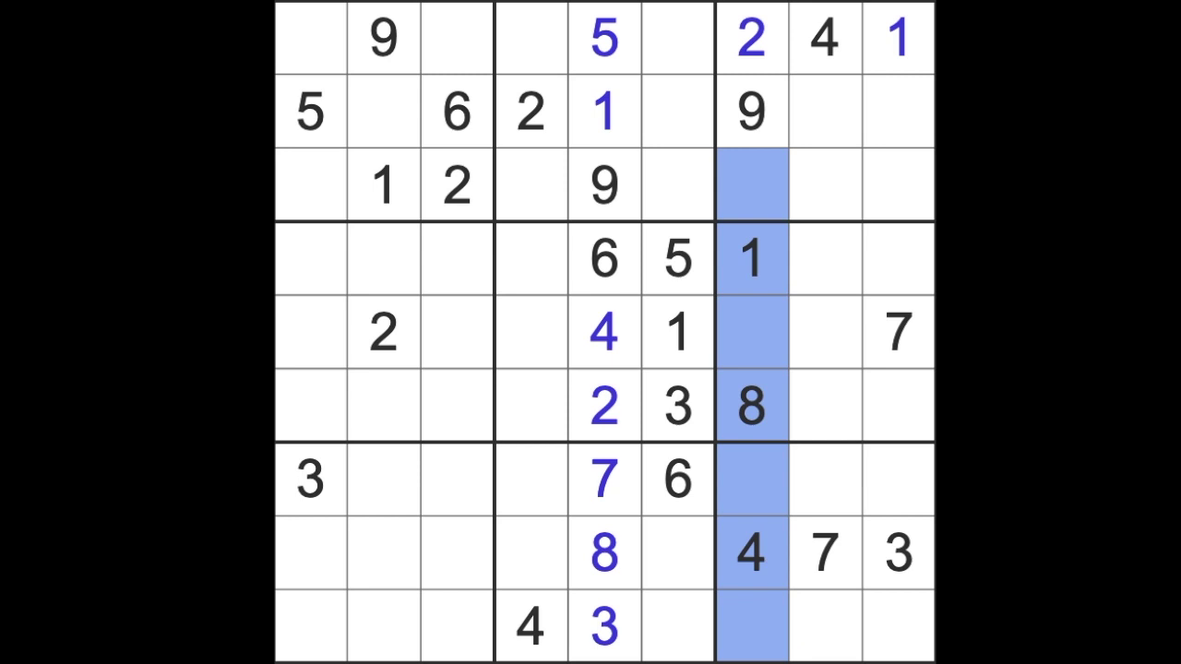
click(825, 554)
ctrl+click(752, 628)
ctrl+click(752, 479)
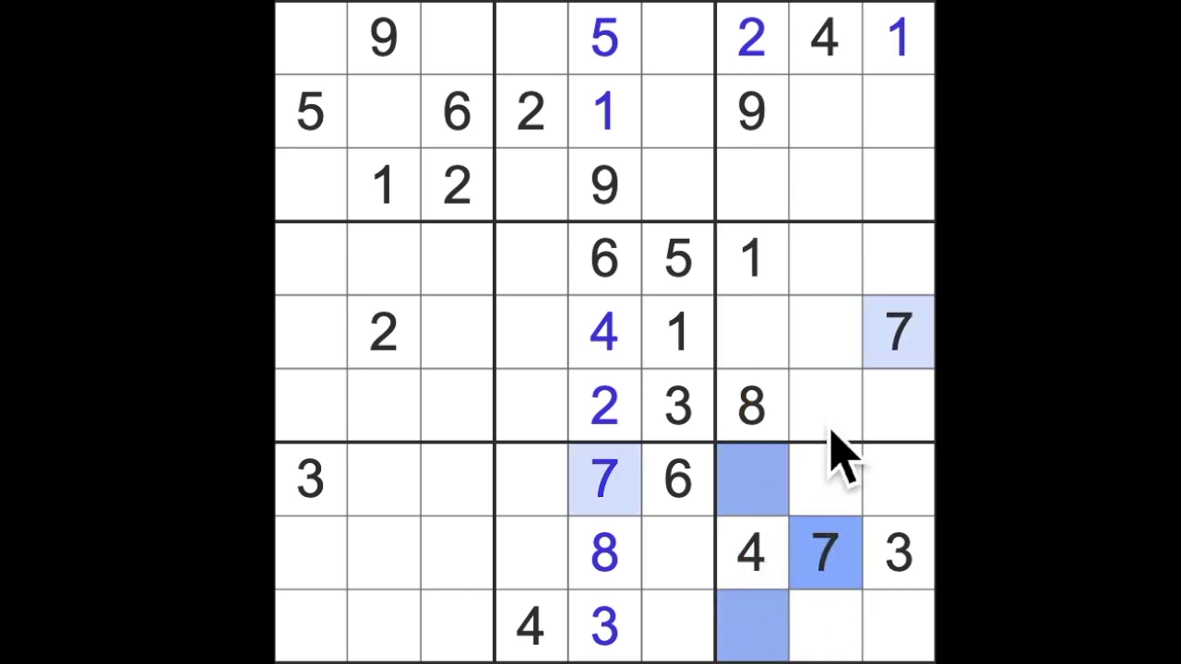
ctrl+click(897, 332)
ctrl+click(752, 332)
click(752, 184)
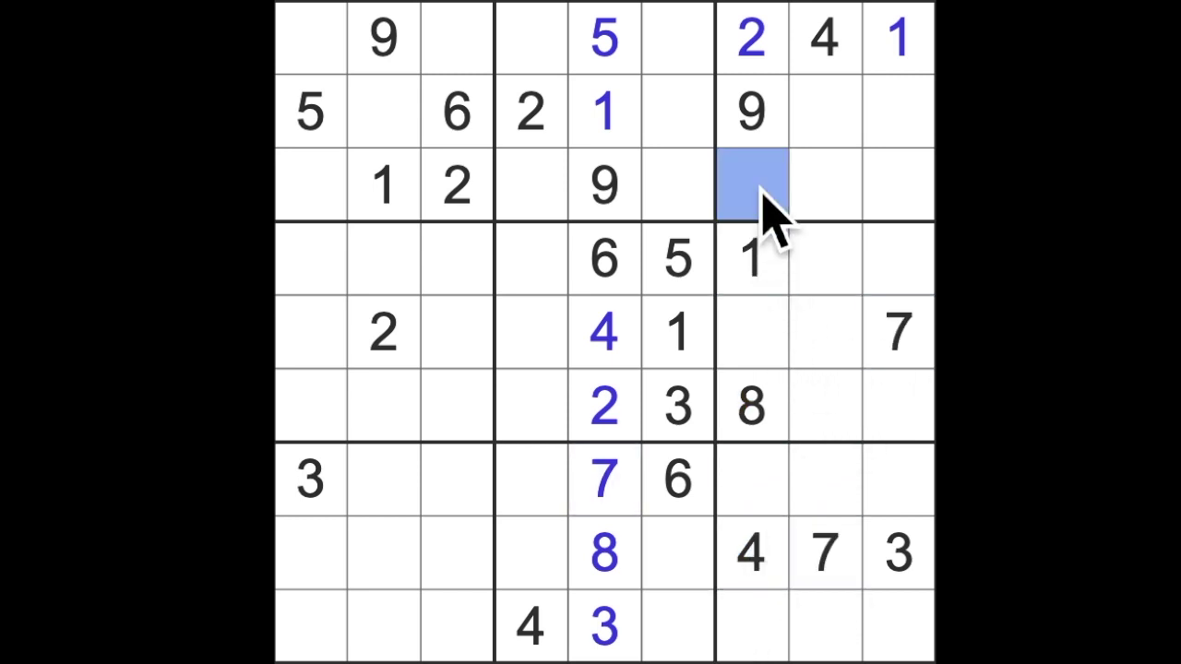
text(7)
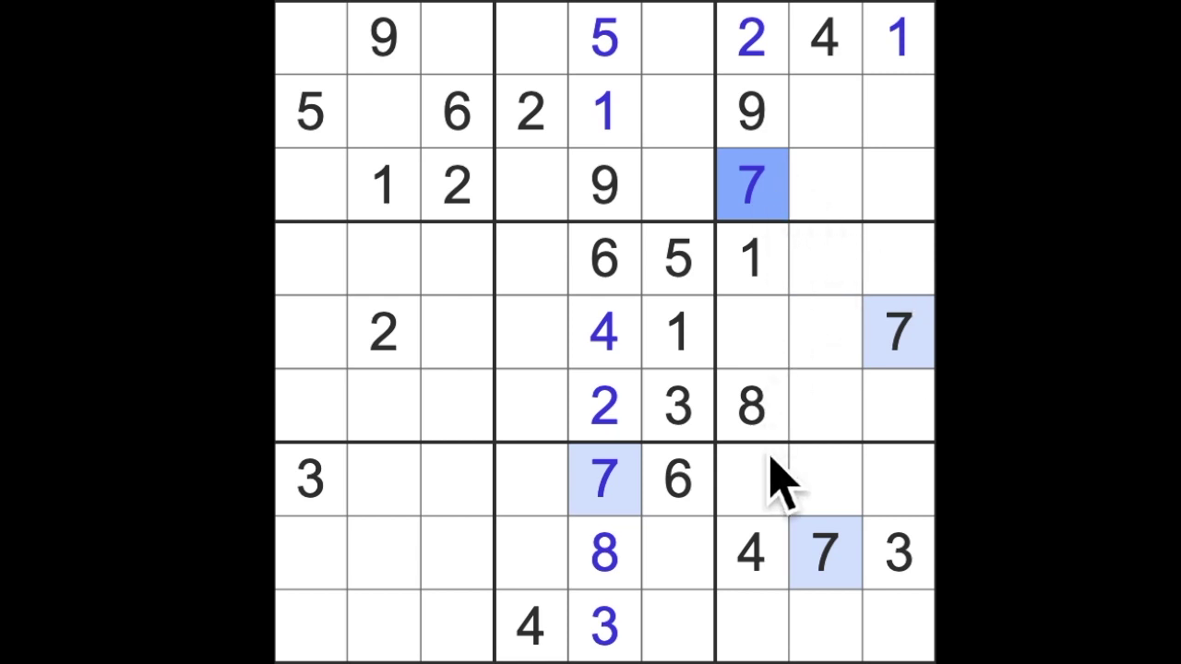
- Enter 3 at row 5, 6 at row 9 and 5 at row 7 of column 7
click(898, 553)
ctrl+click(752, 479)
ctrl+click(751, 628)
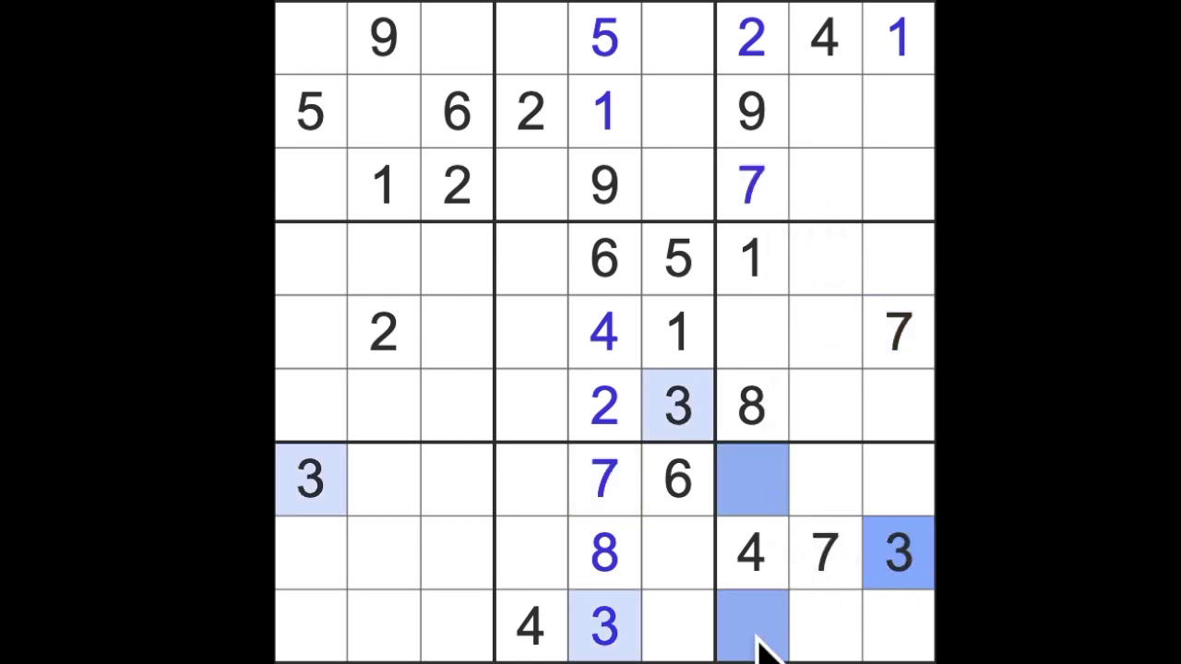
click(752, 332)
text(3)
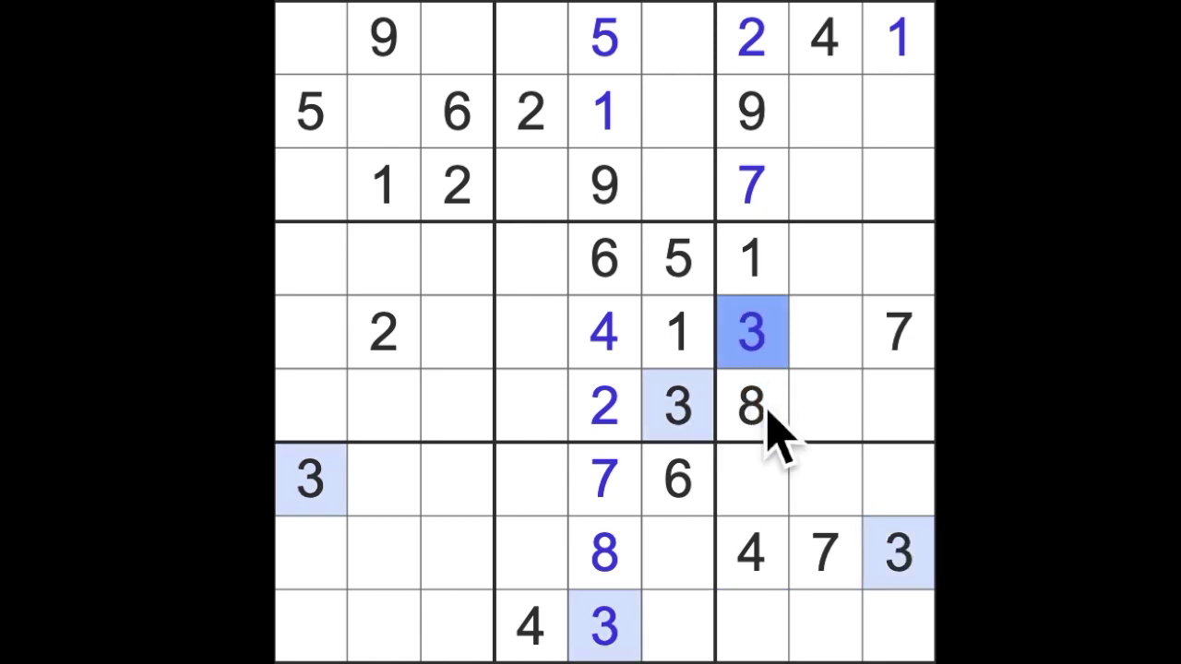
click(751, 480)
ctrl+click(752, 627)
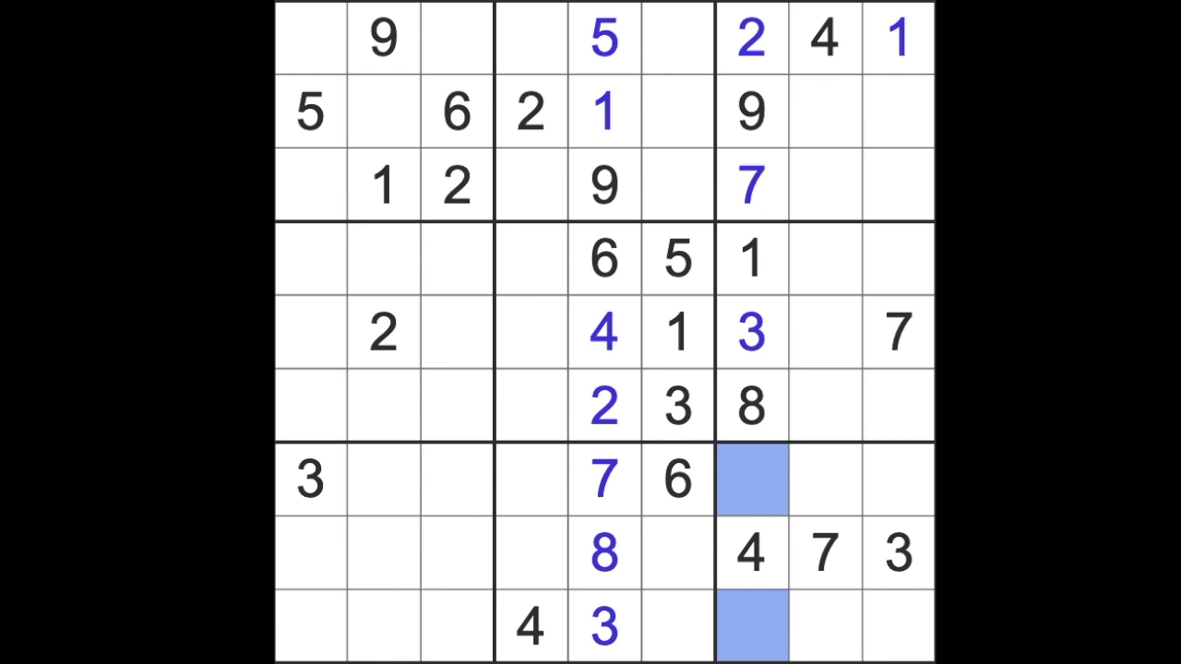
click(678, 480)
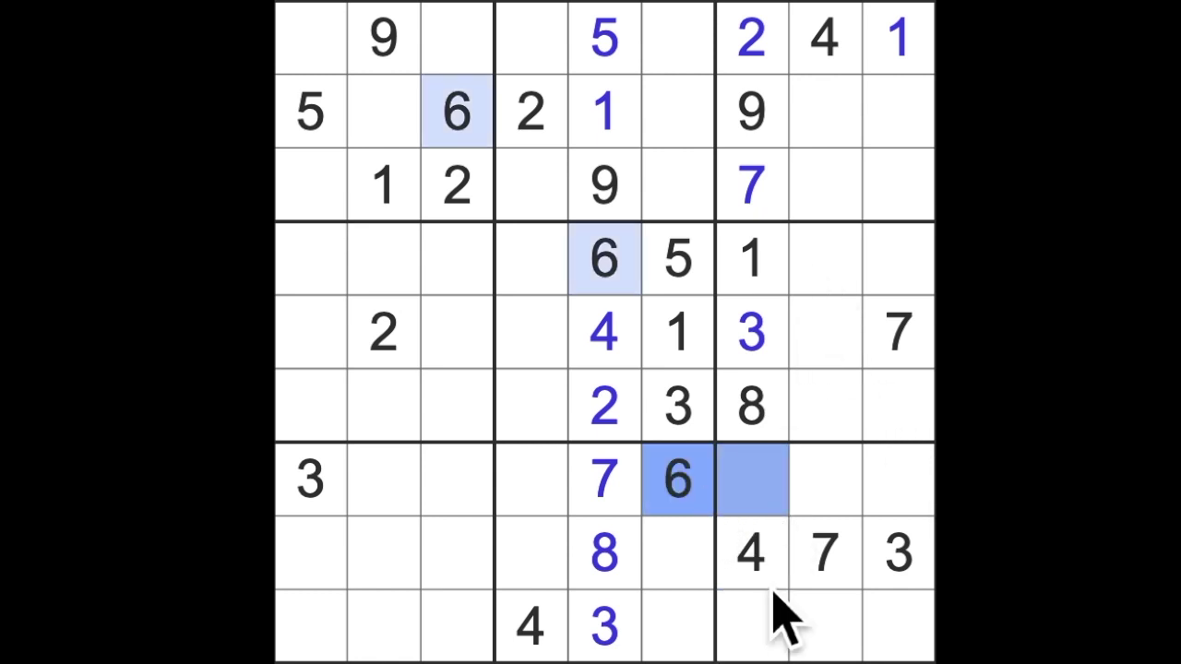
click(756, 627)
text(6)
click(752, 488)
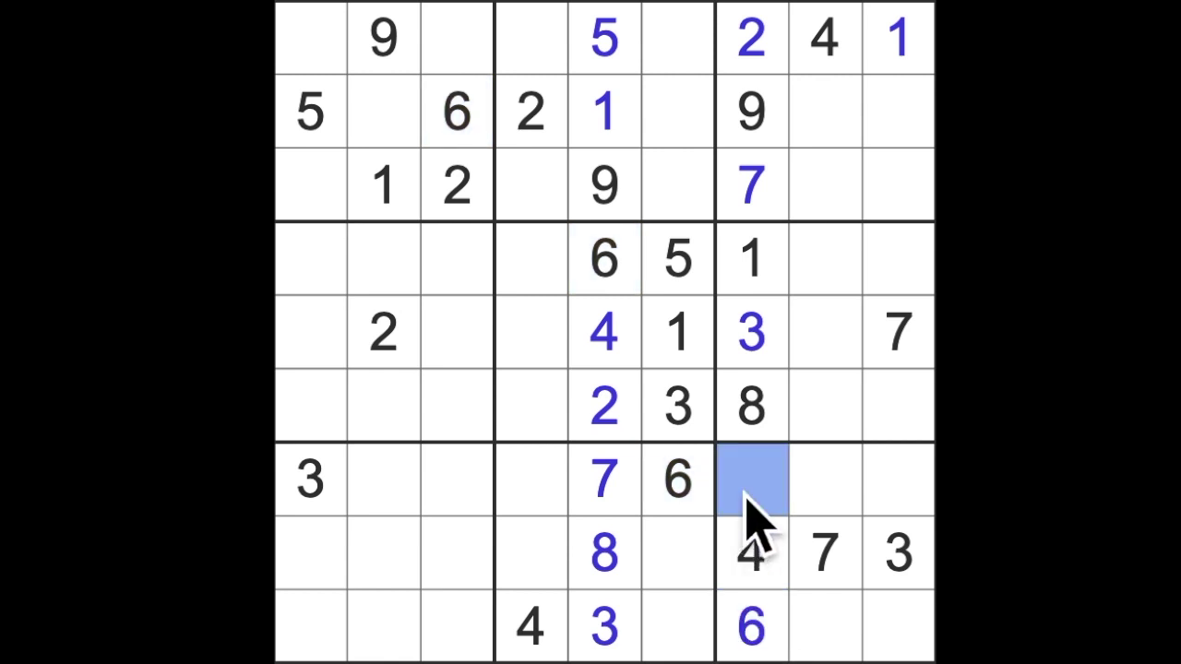
text(5)
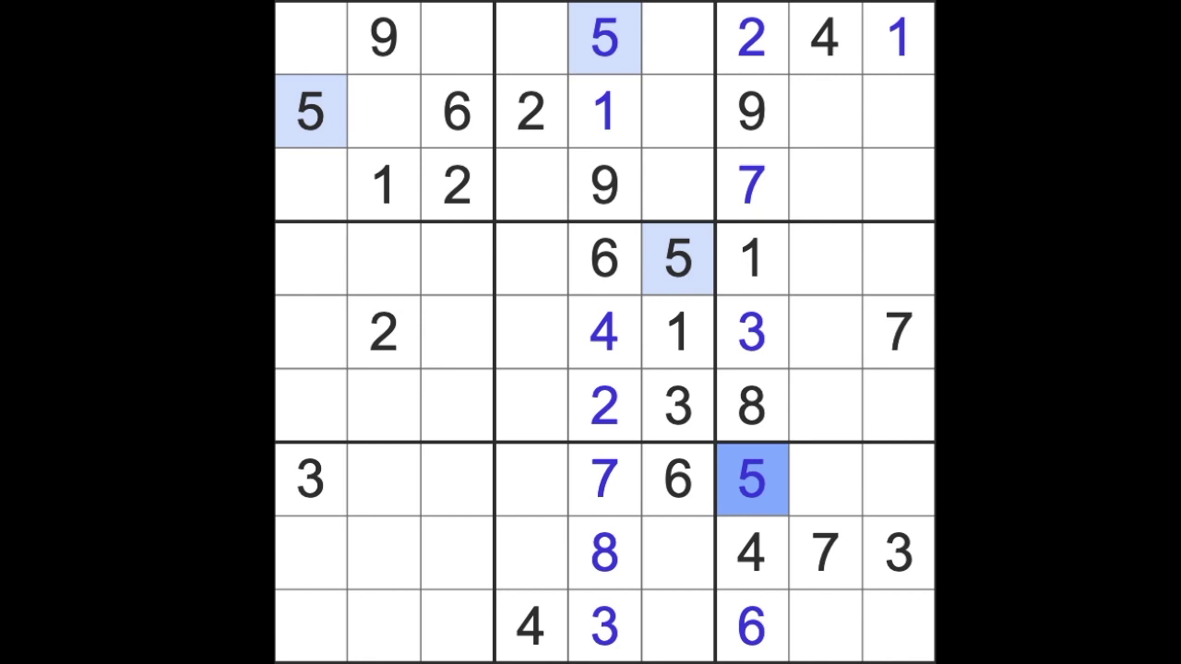
key(Escape)
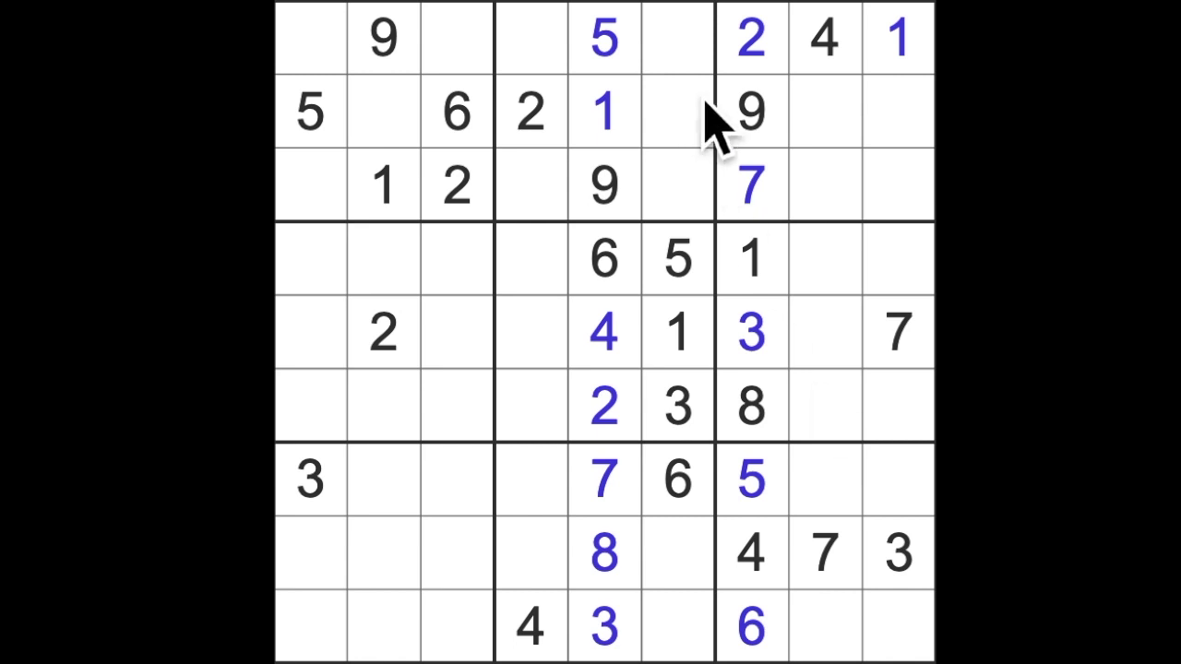
- Place 6 at row 1, column 4 after checking the grid's 6s
drag(678, 38, 311, 38)
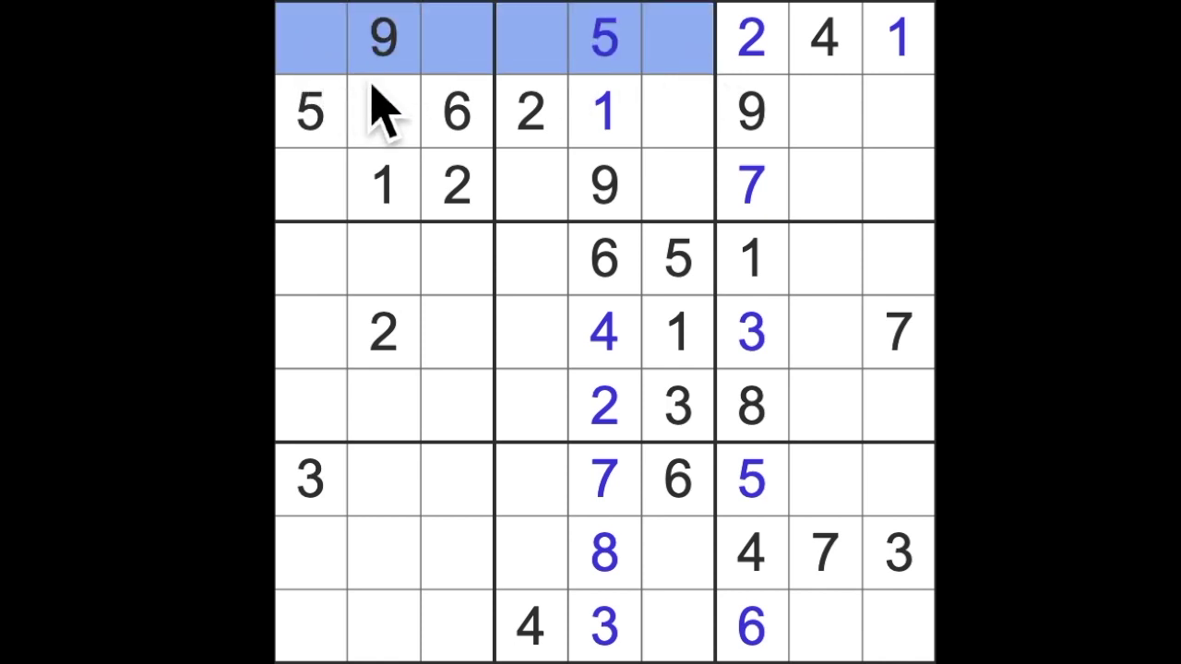
drag(457, 110, 459, 51)
ctrl+click(311, 39)
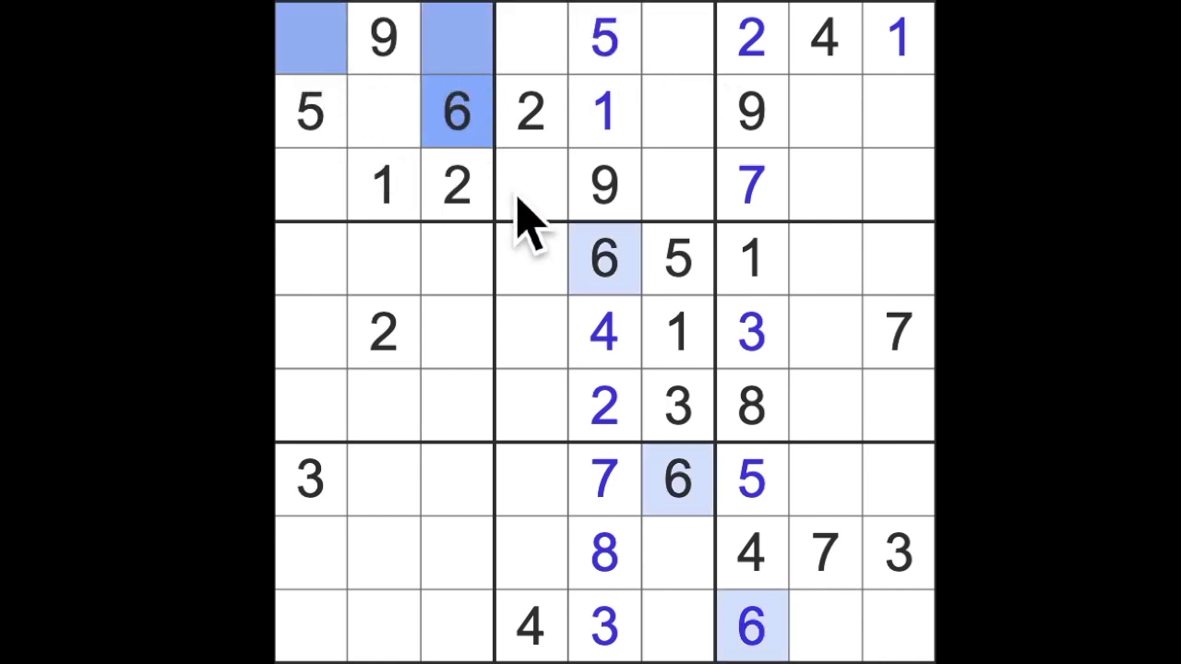
ctrl+click(683, 489)
ctrl+click(678, 39)
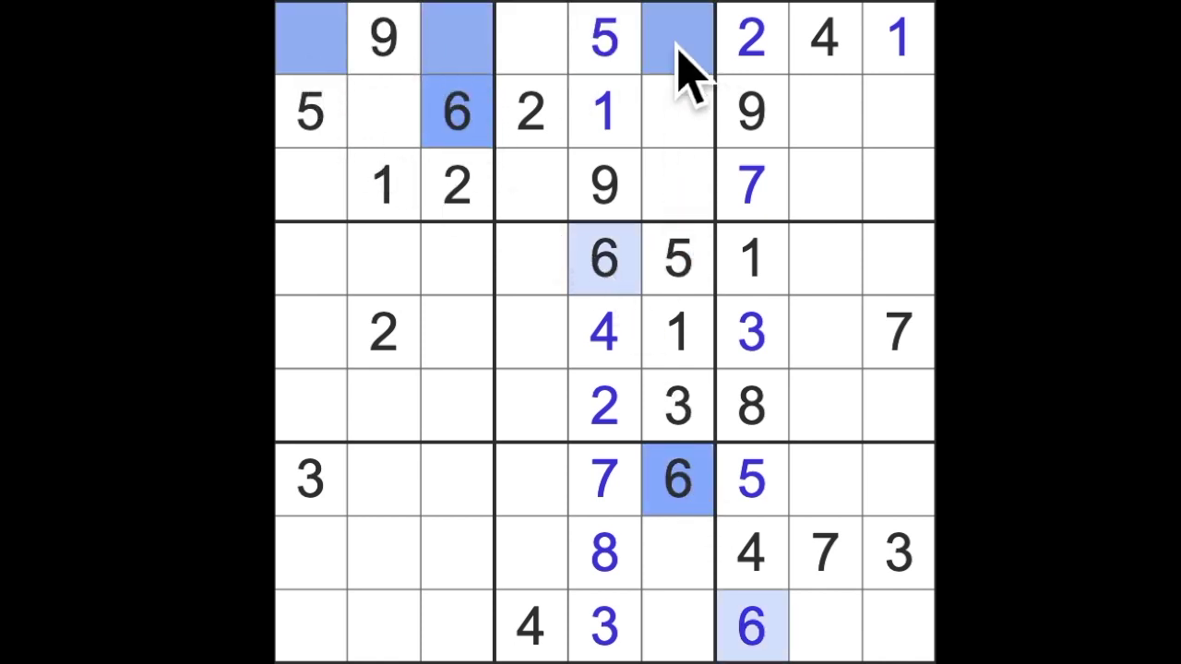
click(535, 51)
text(6)
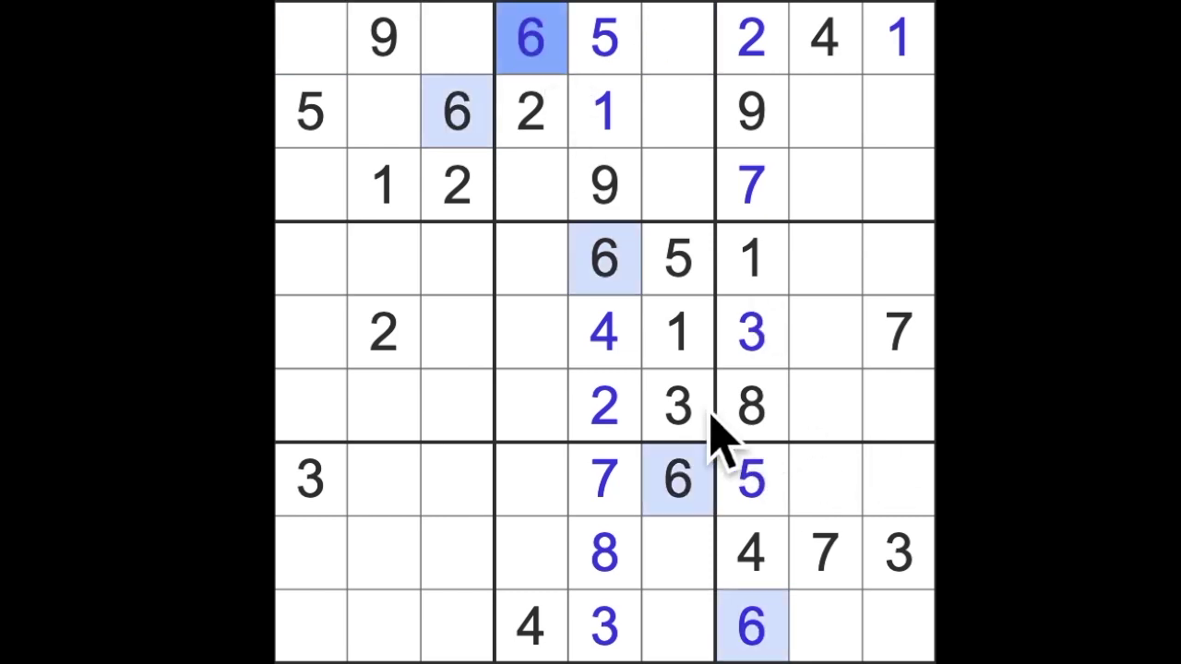
- Place 3 at row 1, column 3, then select the top row's remaining empty cells
drag(678, 410, 678, 42)
drag(310, 480, 311, 55)
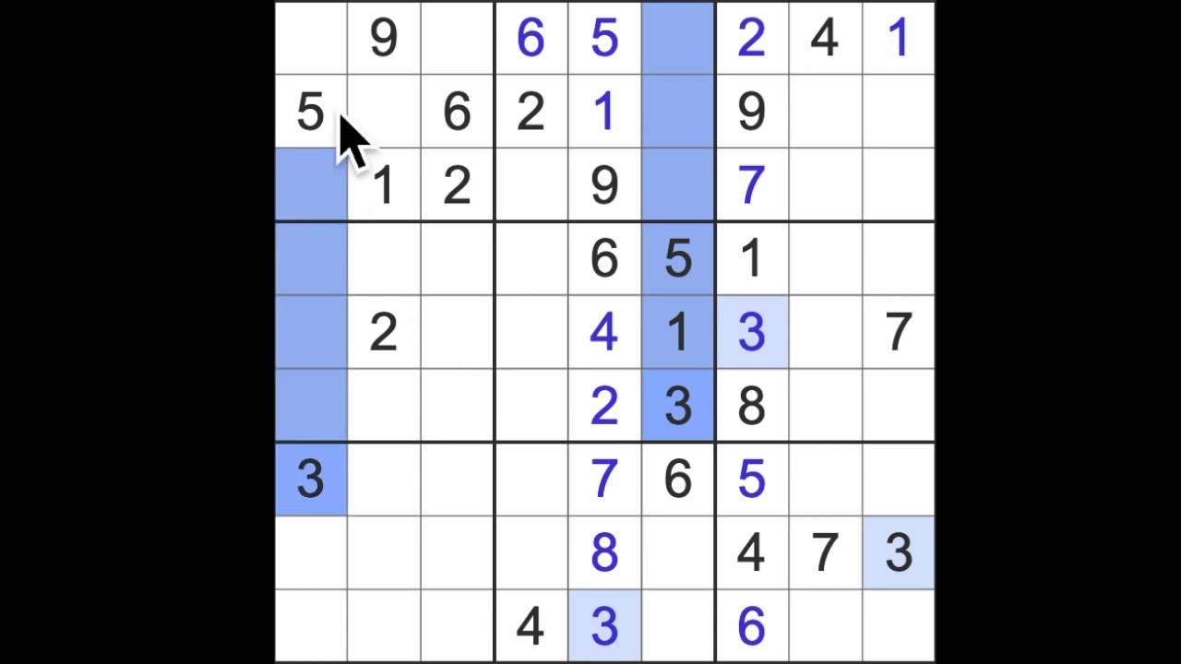
click(456, 46)
text(3)
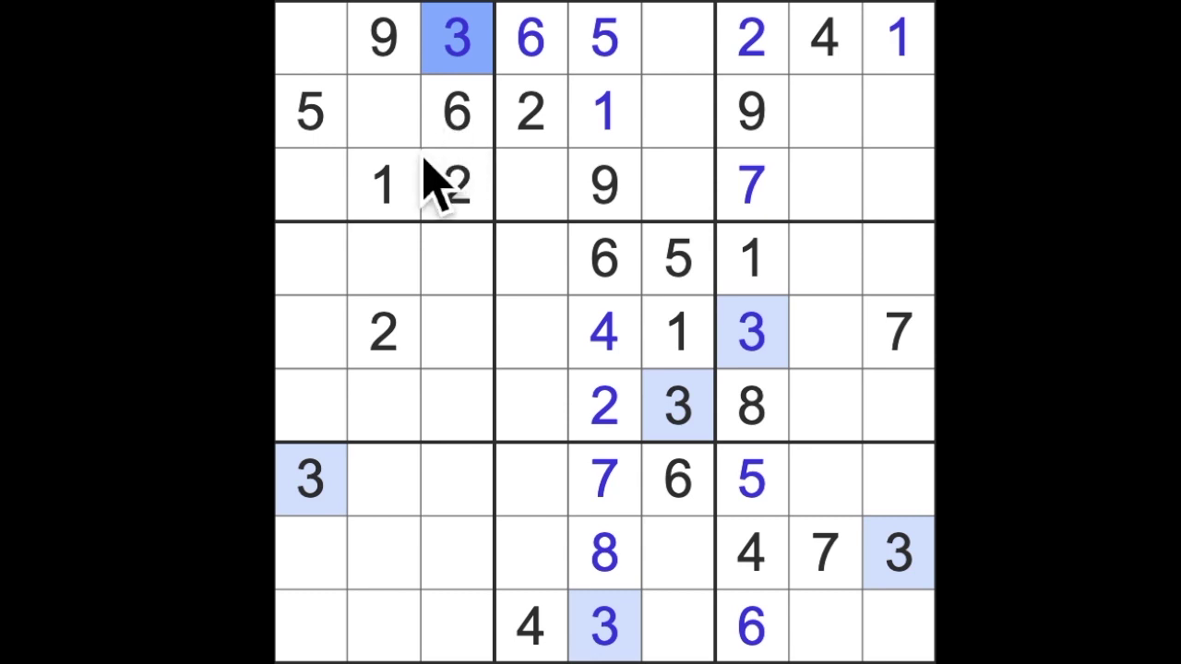
click(678, 36)
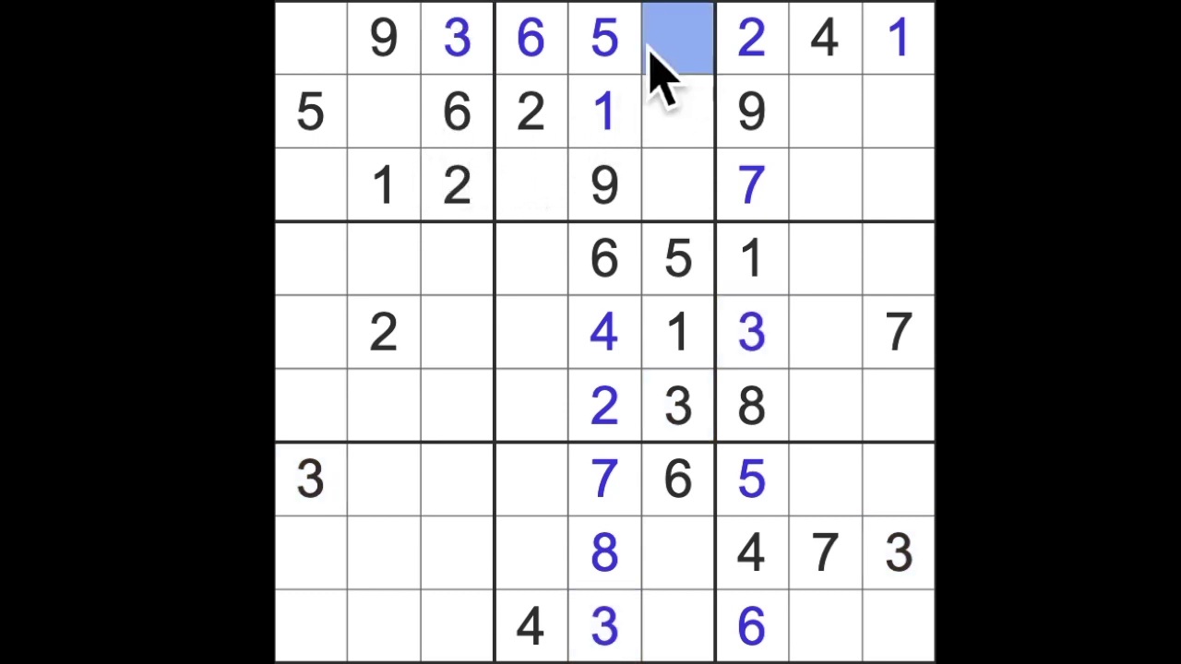
ctrl+click(312, 36)
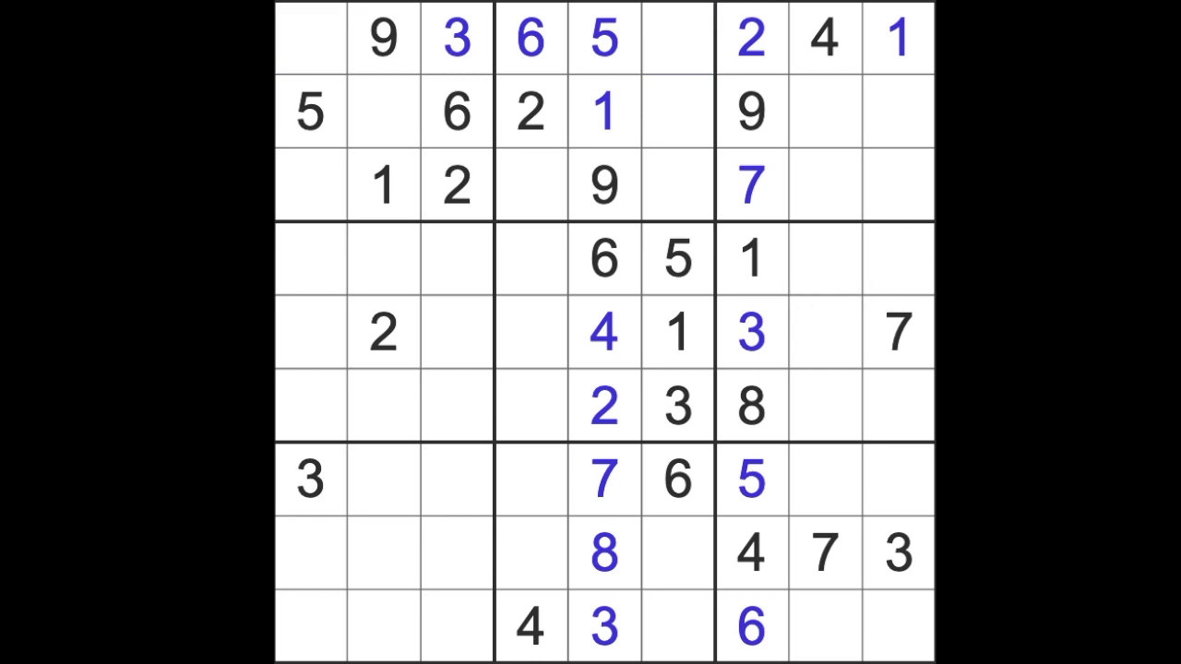
- Enter 3 at row 3, column 4
click(530, 185)
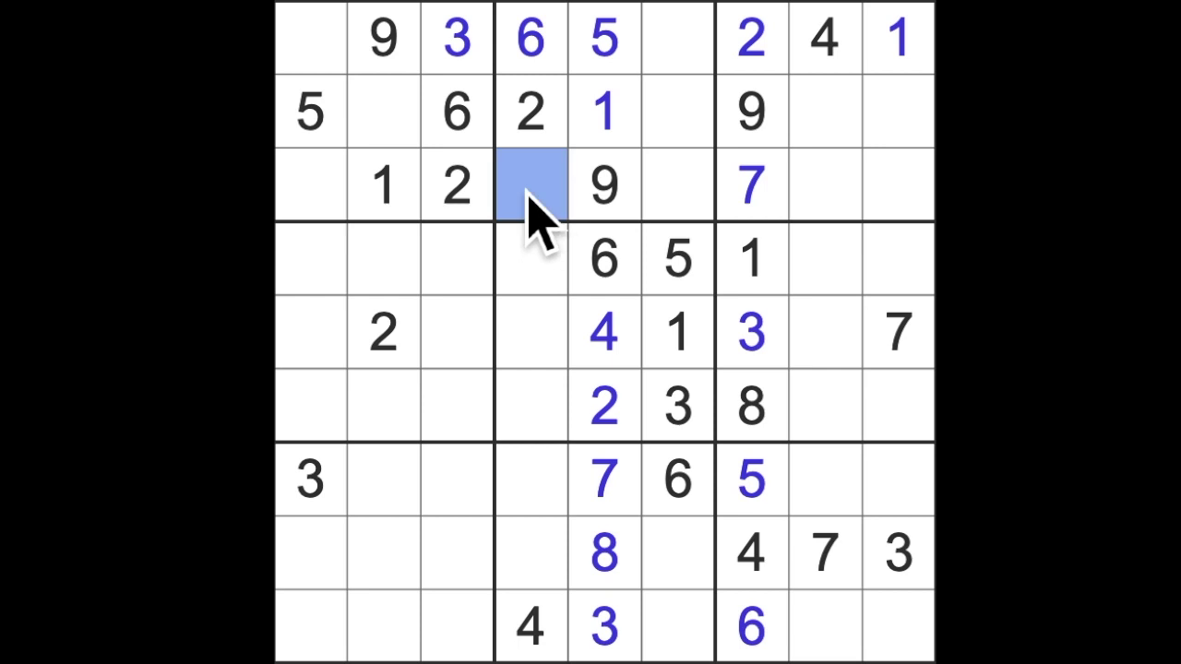
click(678, 185)
drag(678, 184, 678, 42)
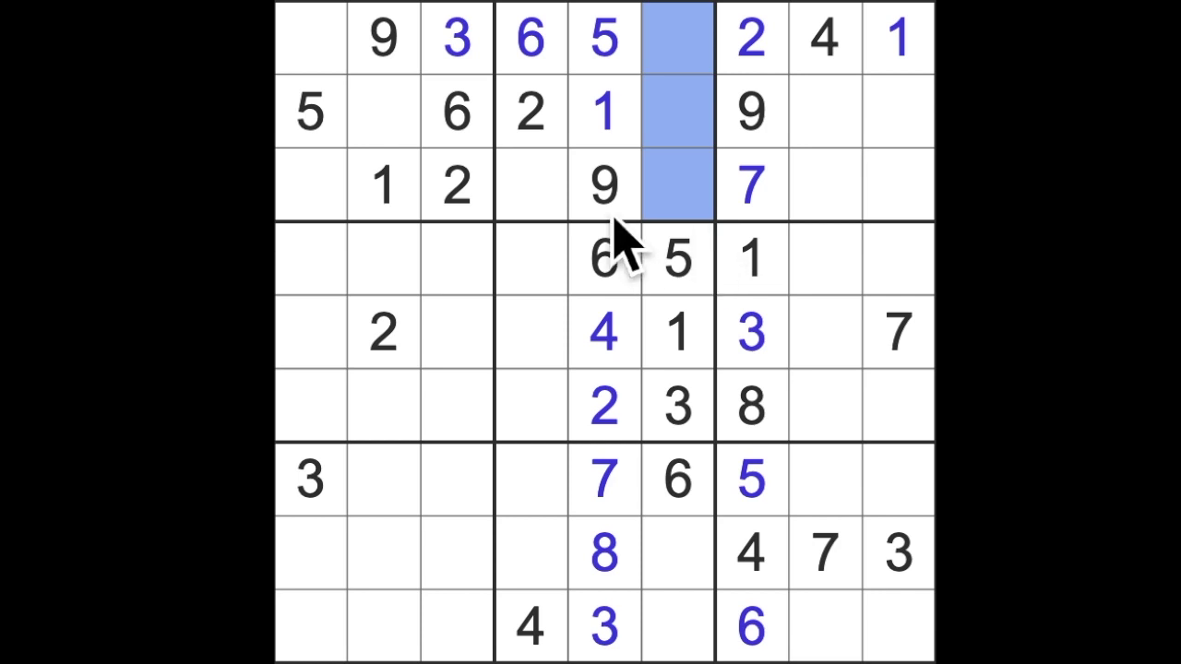
click(554, 194)
drag(678, 406, 683, 37)
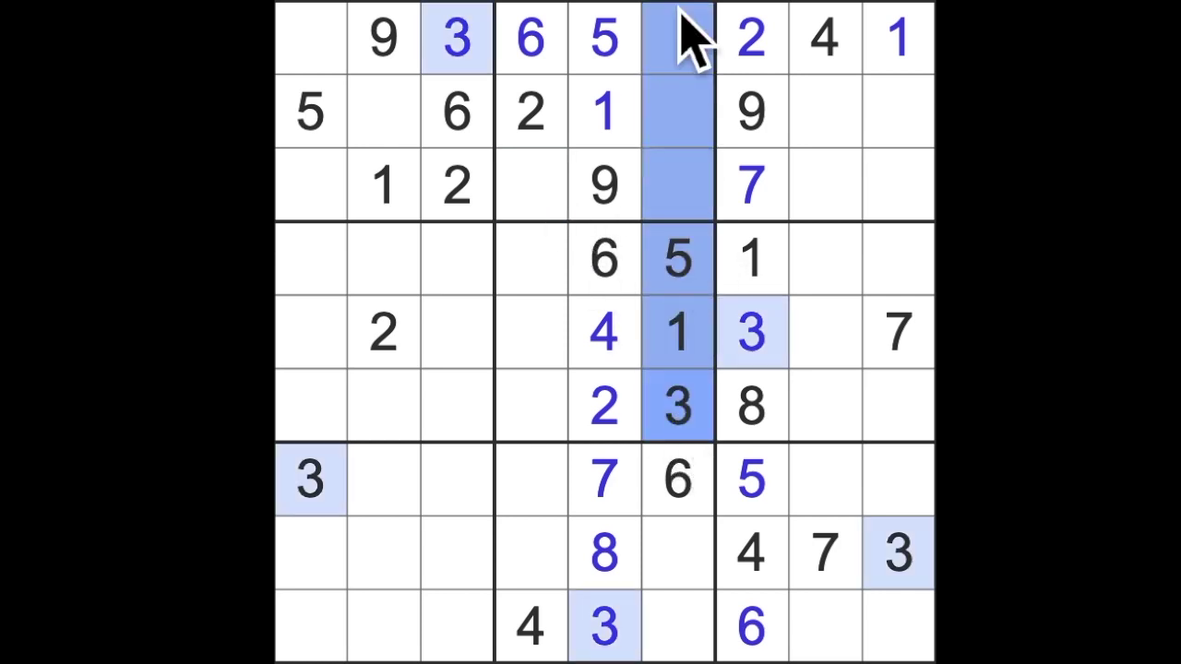
click(540, 198)
text(3)
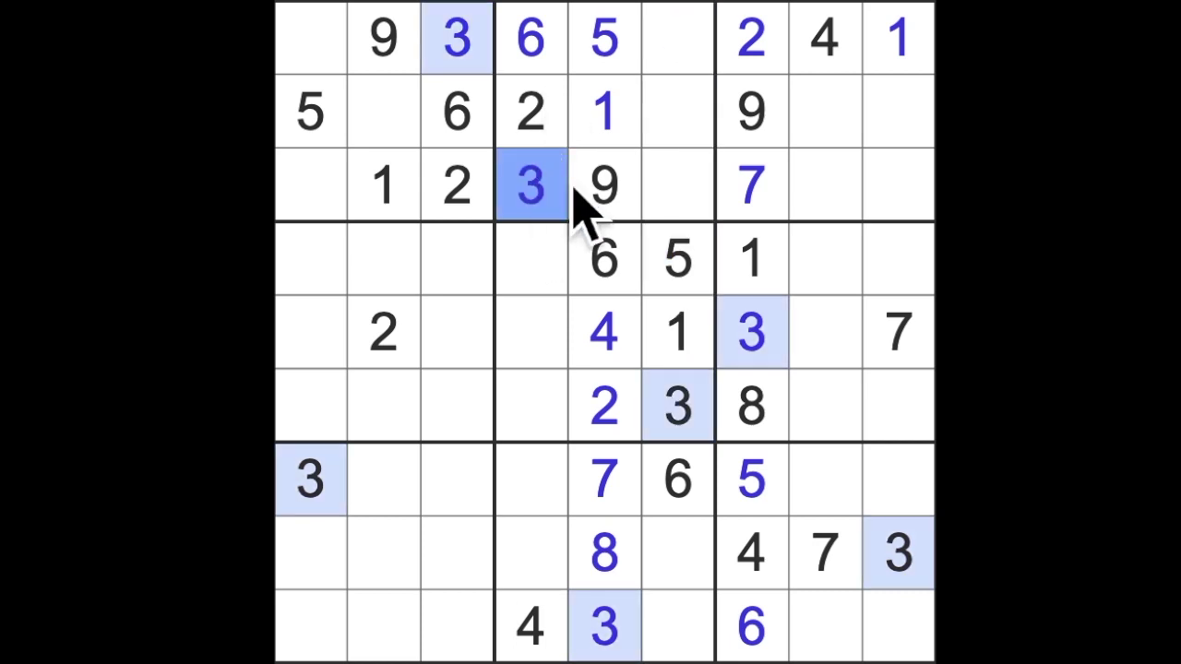
- Enter 3 at row 2, column 8 and 8 at row 2, column 9
drag(605, 184, 900, 189)
drag(899, 558, 909, 124)
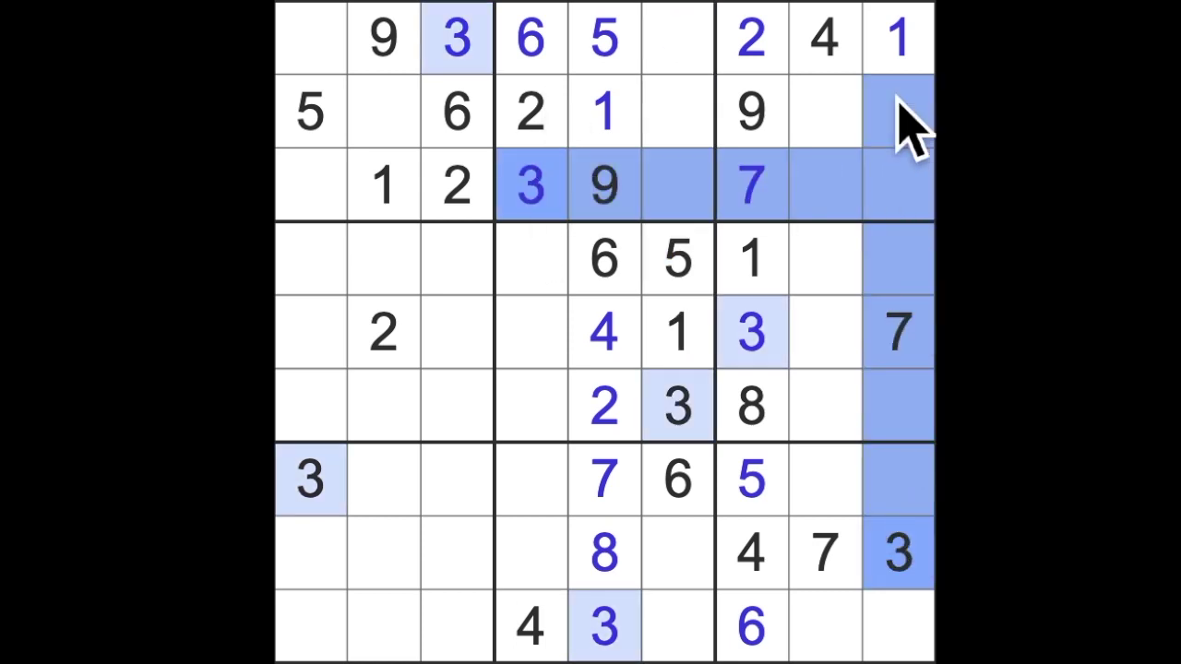
click(845, 139)
text(3)
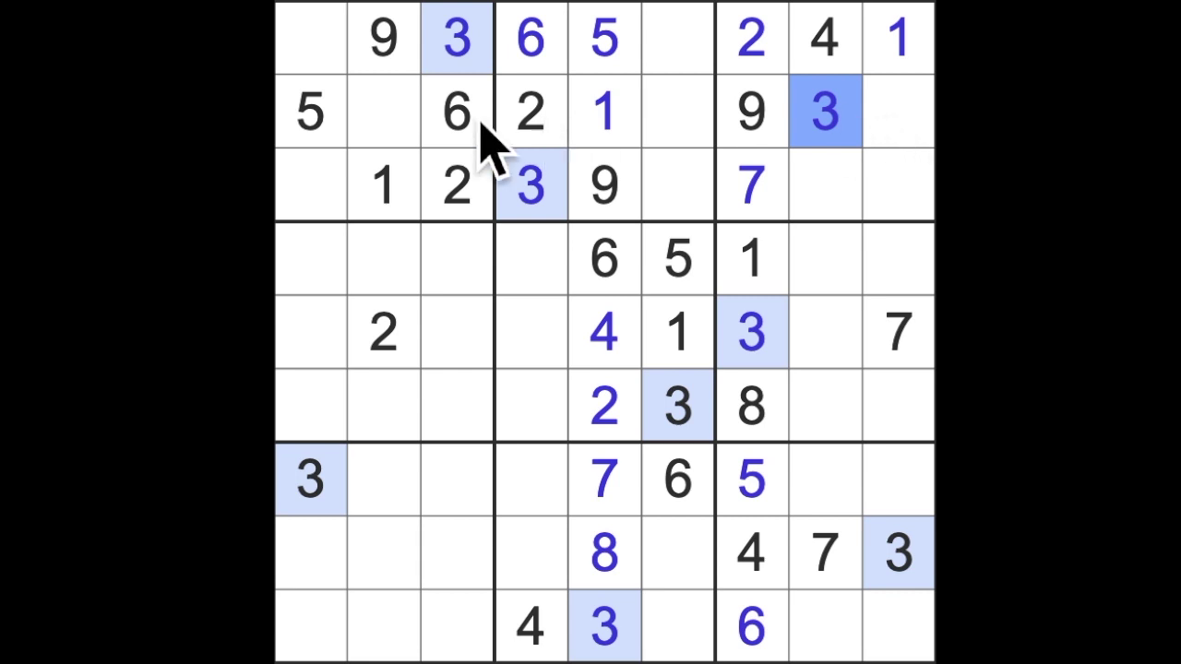
drag(318, 115, 922, 138)
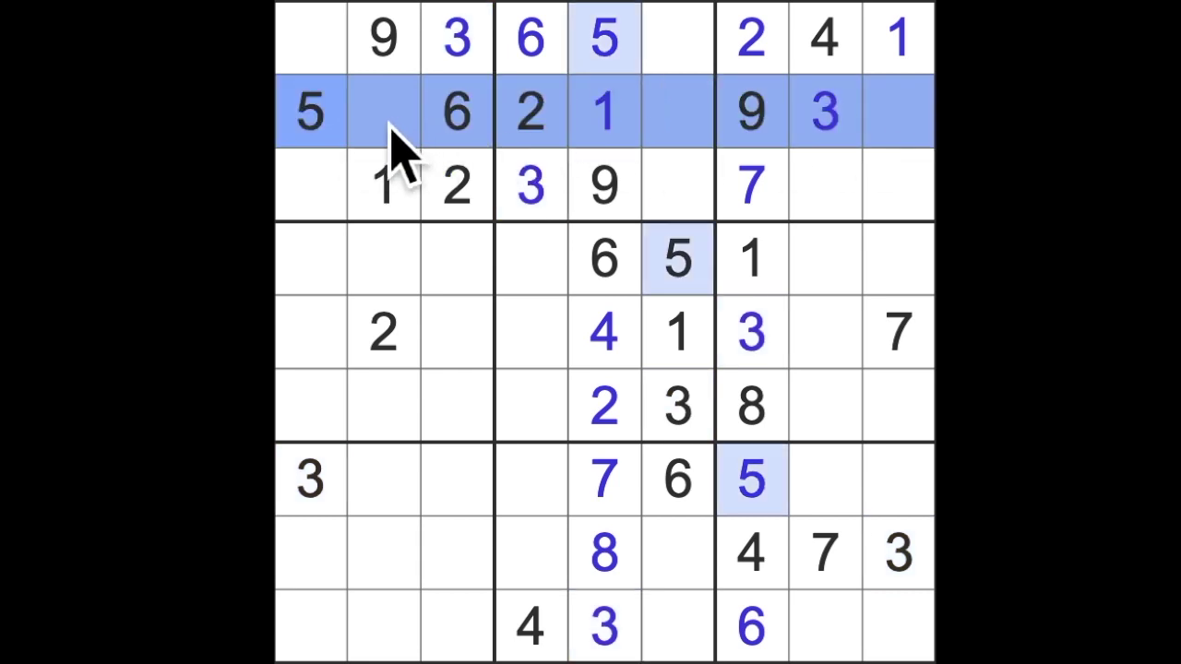
ctrl+click(313, 129)
ctrl+click(457, 115)
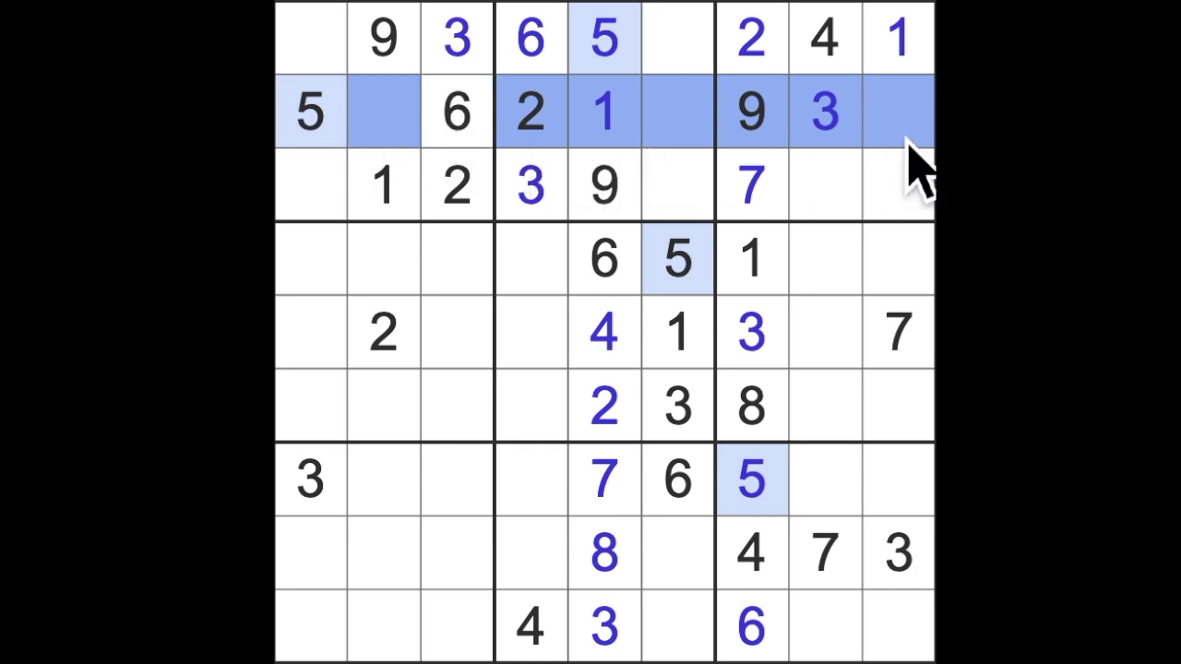
drag(825, 185, 913, 198)
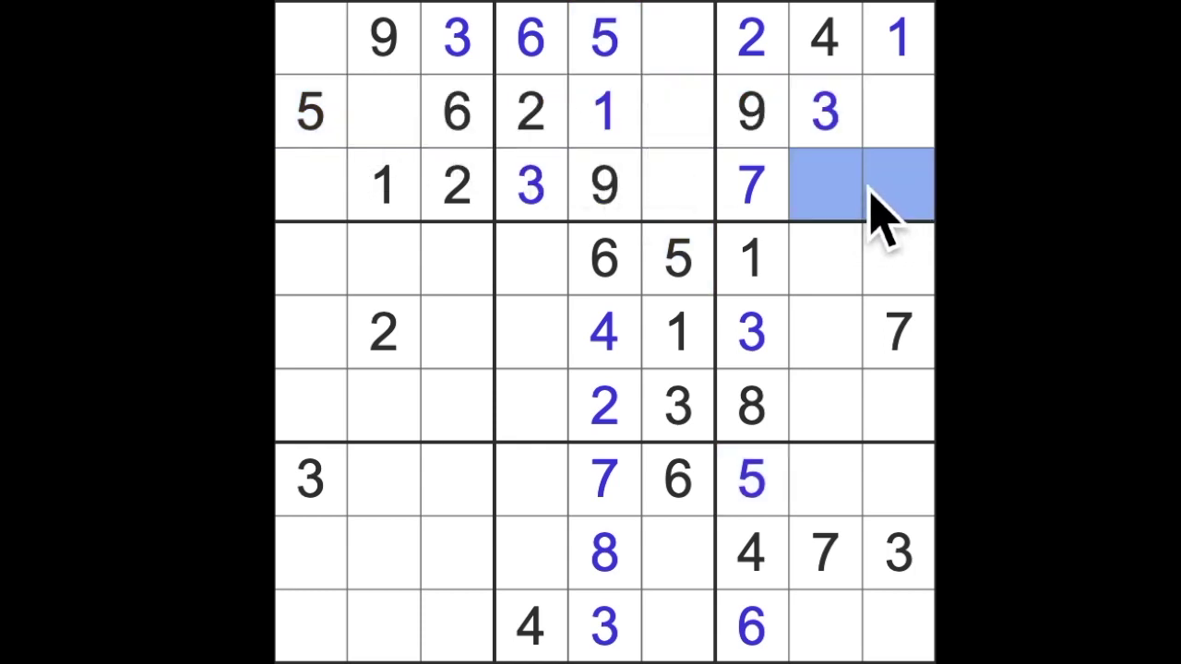
click(899, 110)
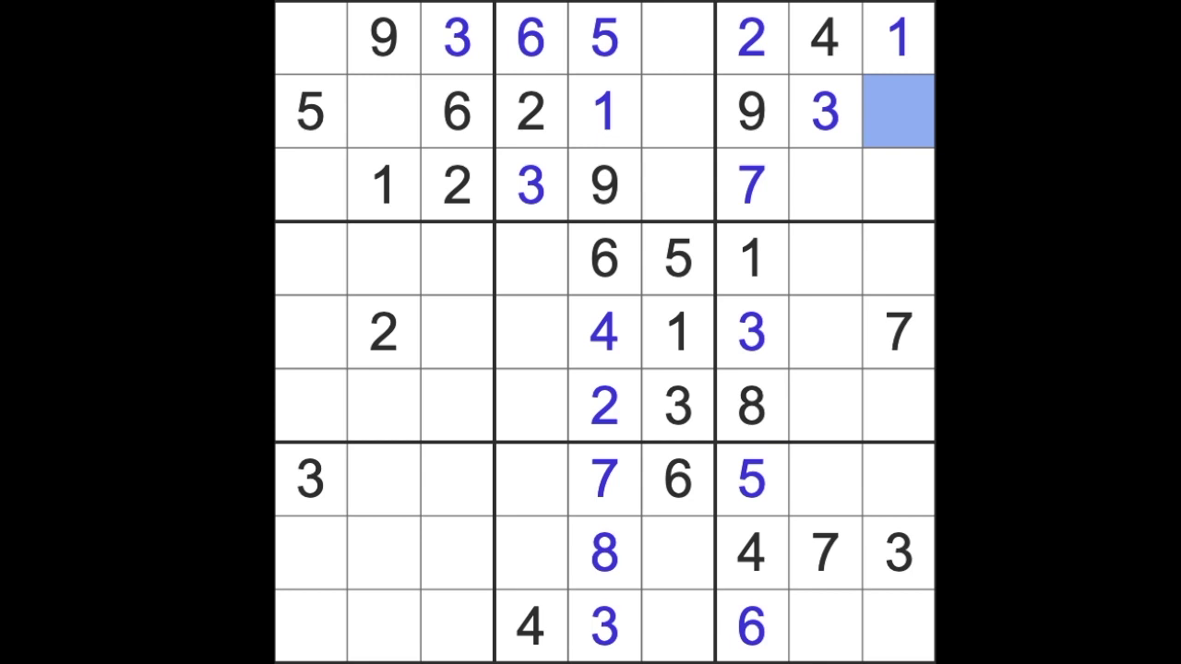
text(8)
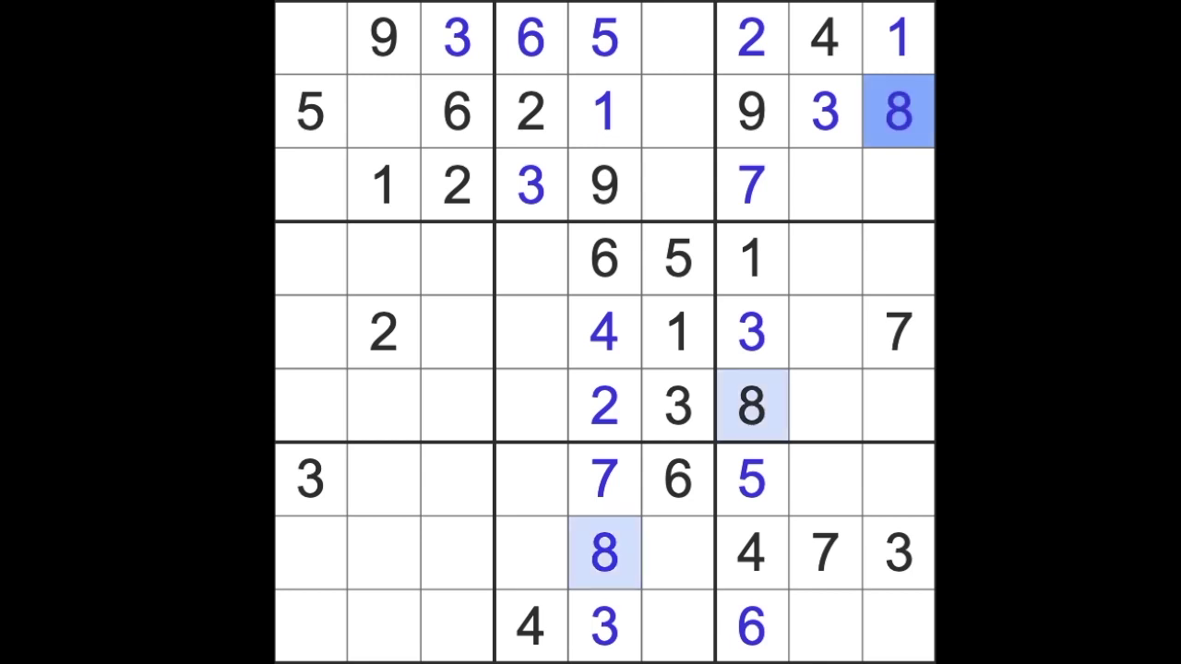
- Check column 9 and select candidate cells in rows 7 and 9
drag(900, 42, 899, 618)
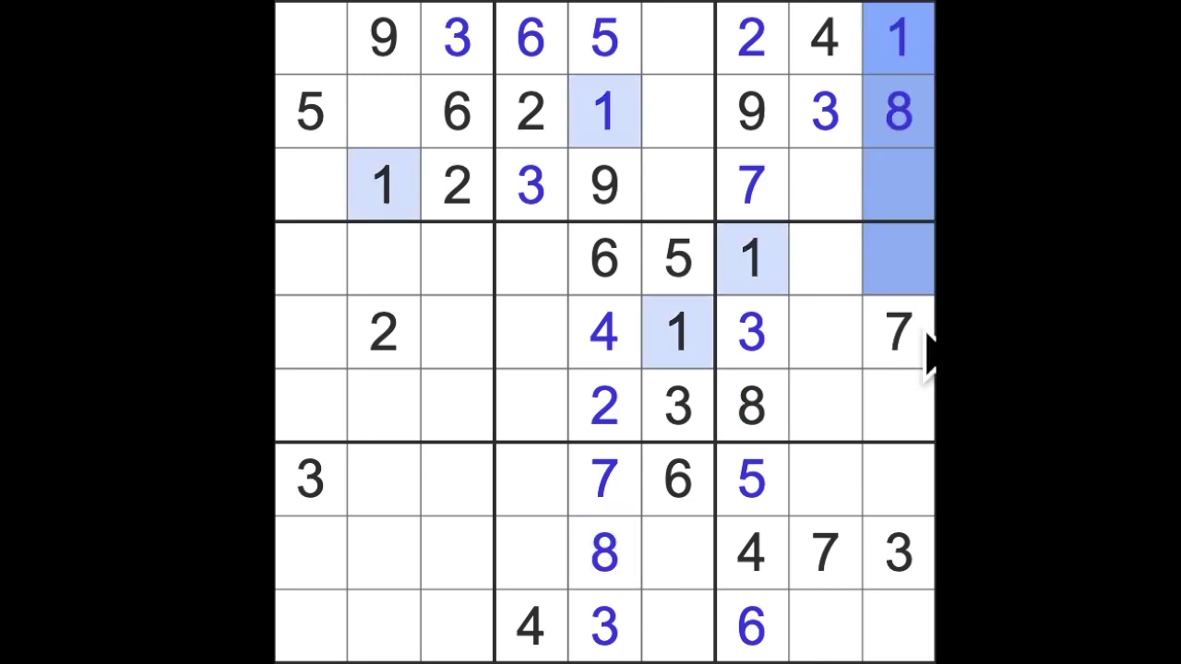
click(826, 479)
ctrl+click(826, 627)
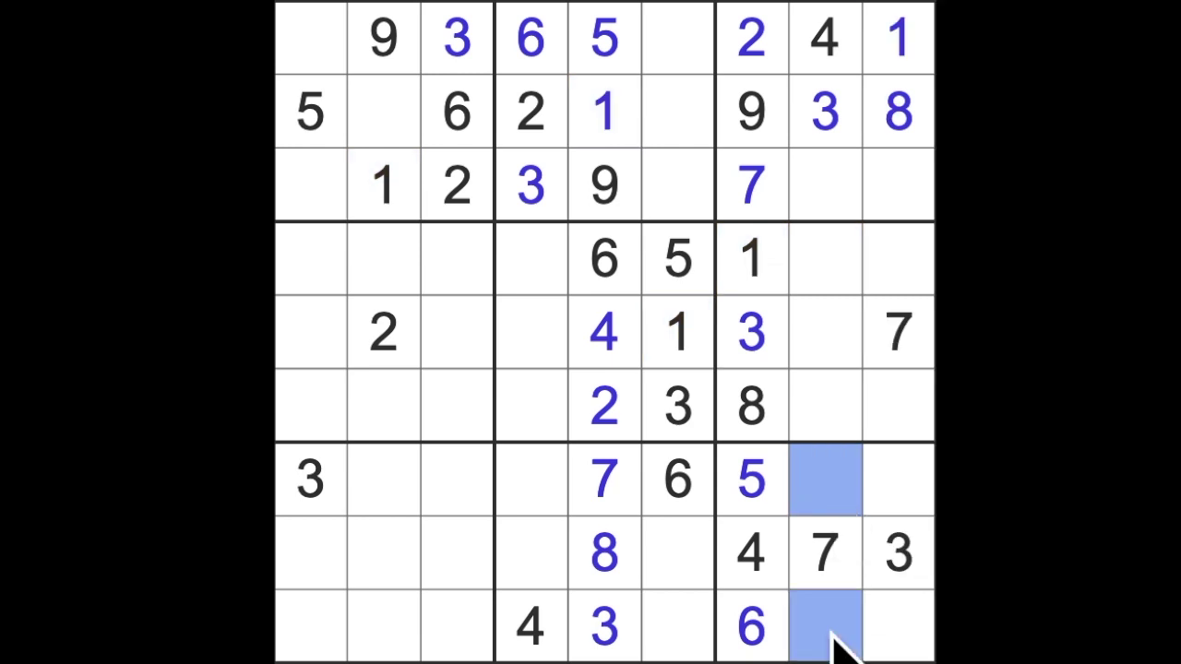
click(899, 479)
ctrl+click(899, 627)
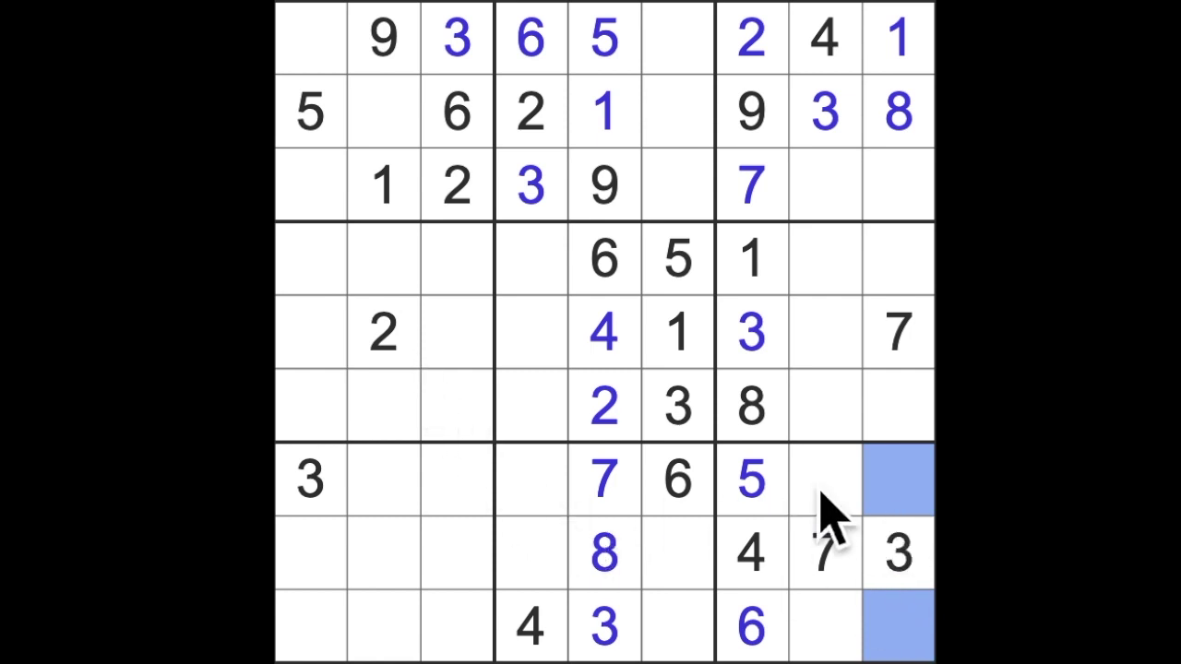
- Enter 2 at row 7, column 9 and 9 in the bottom-right cell
drag(383, 332, 456, 480)
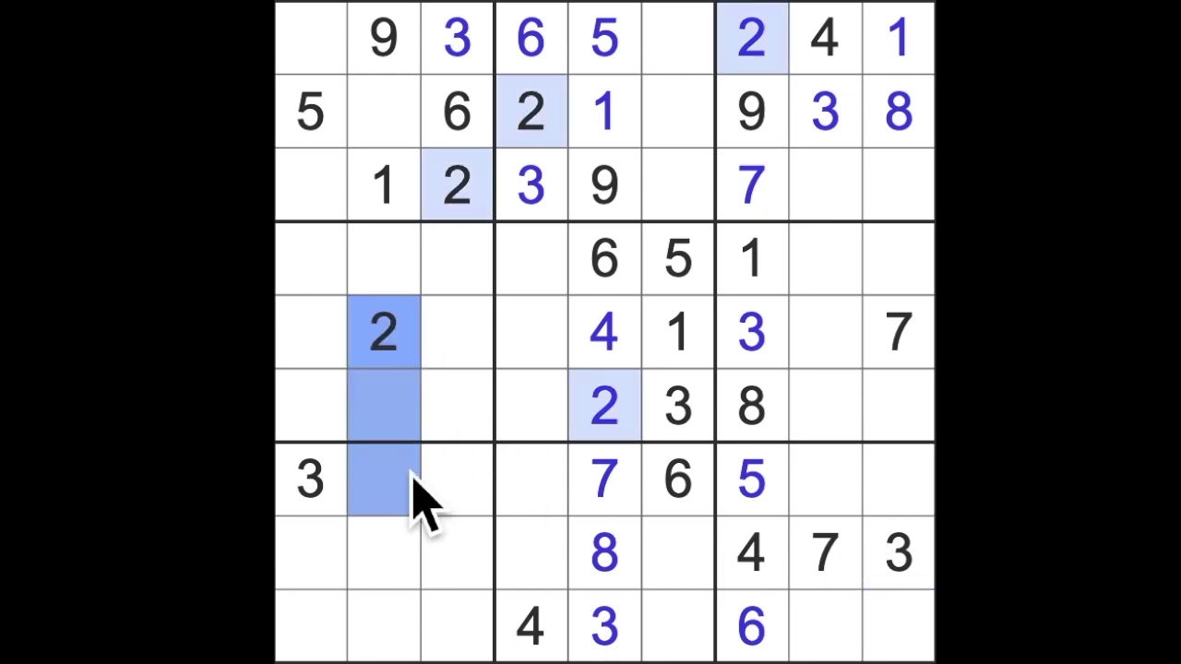
drag(540, 180, 563, 452)
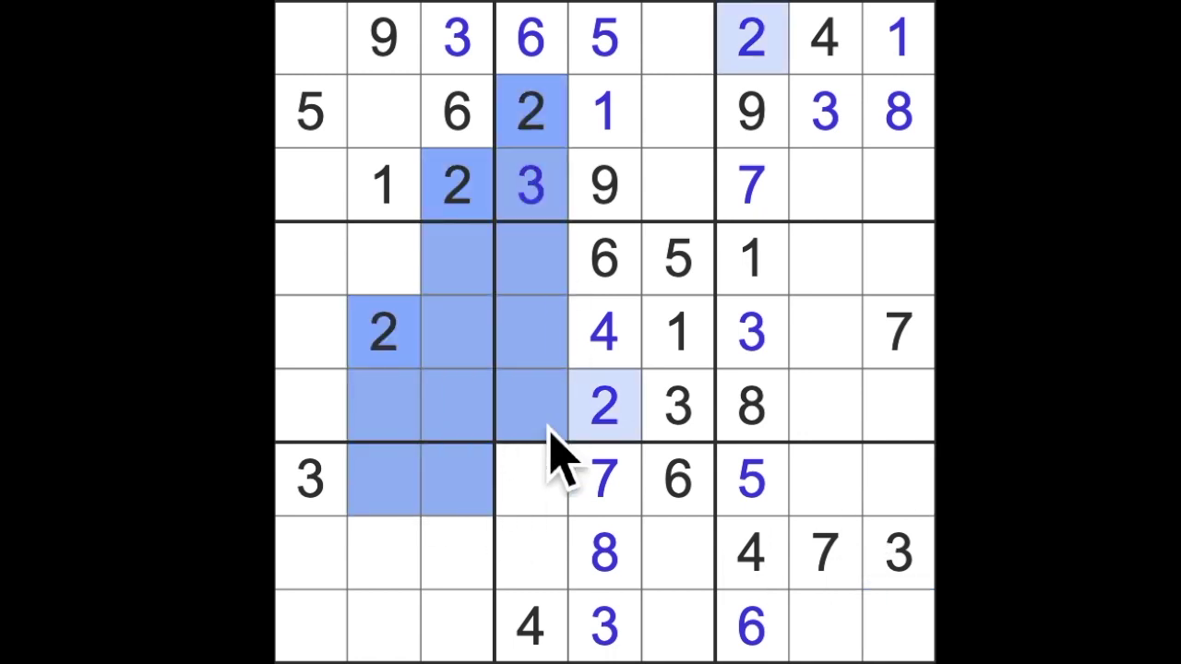
click(826, 480)
click(900, 479)
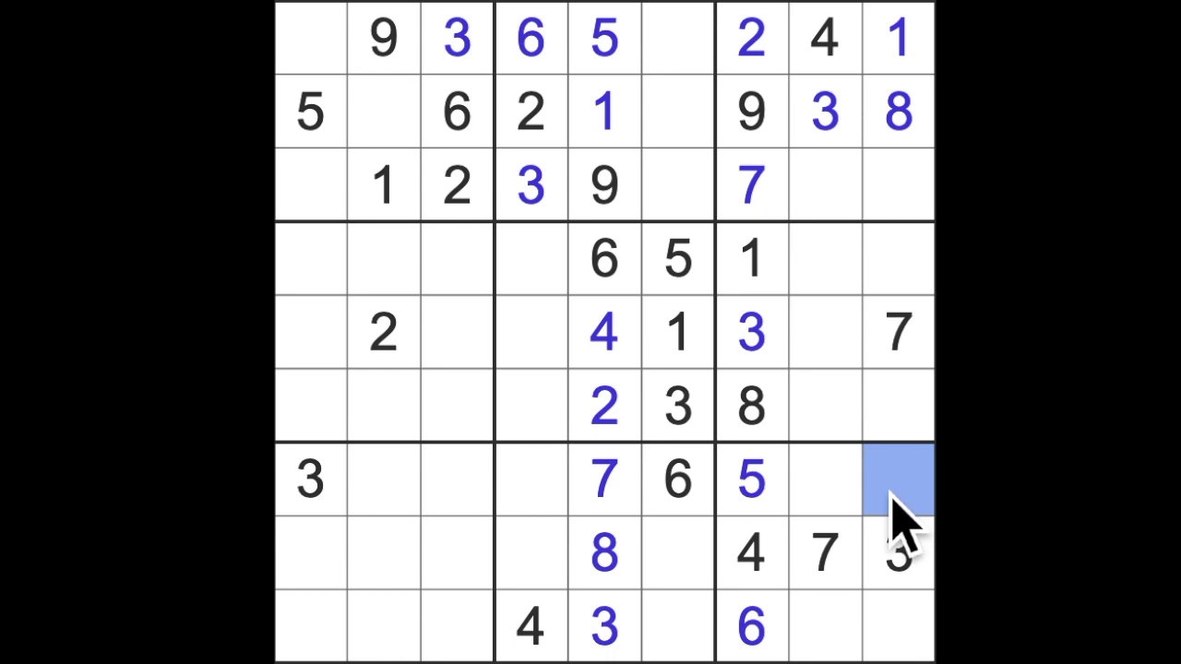
text(2)
click(900, 628)
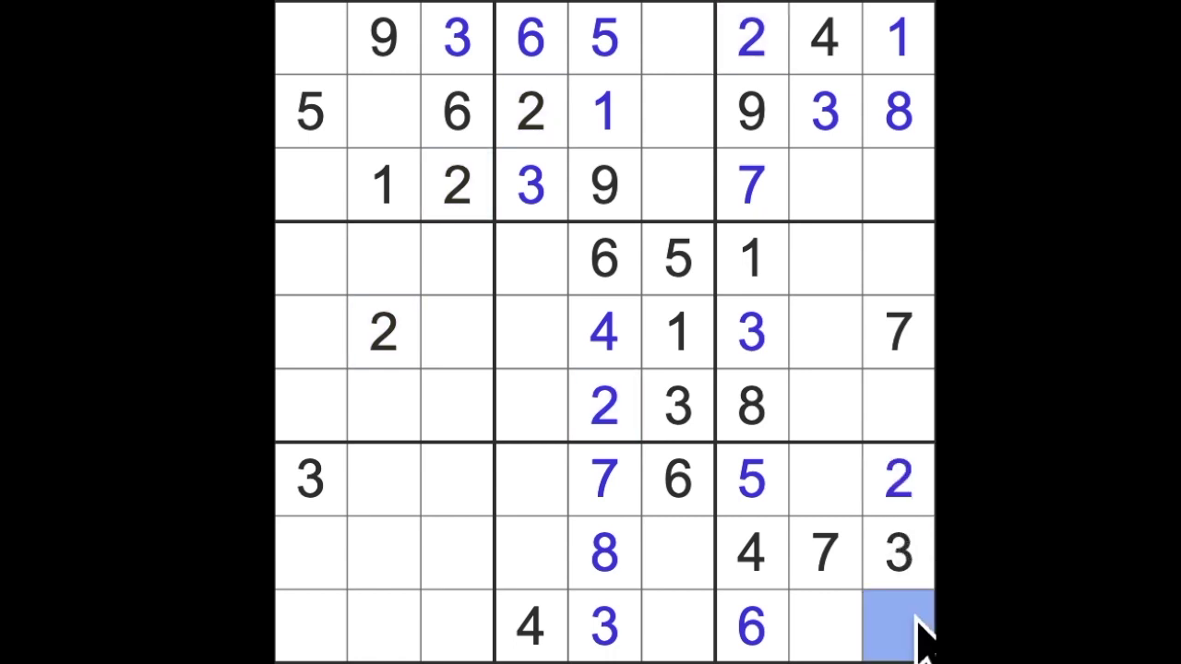
text(9)
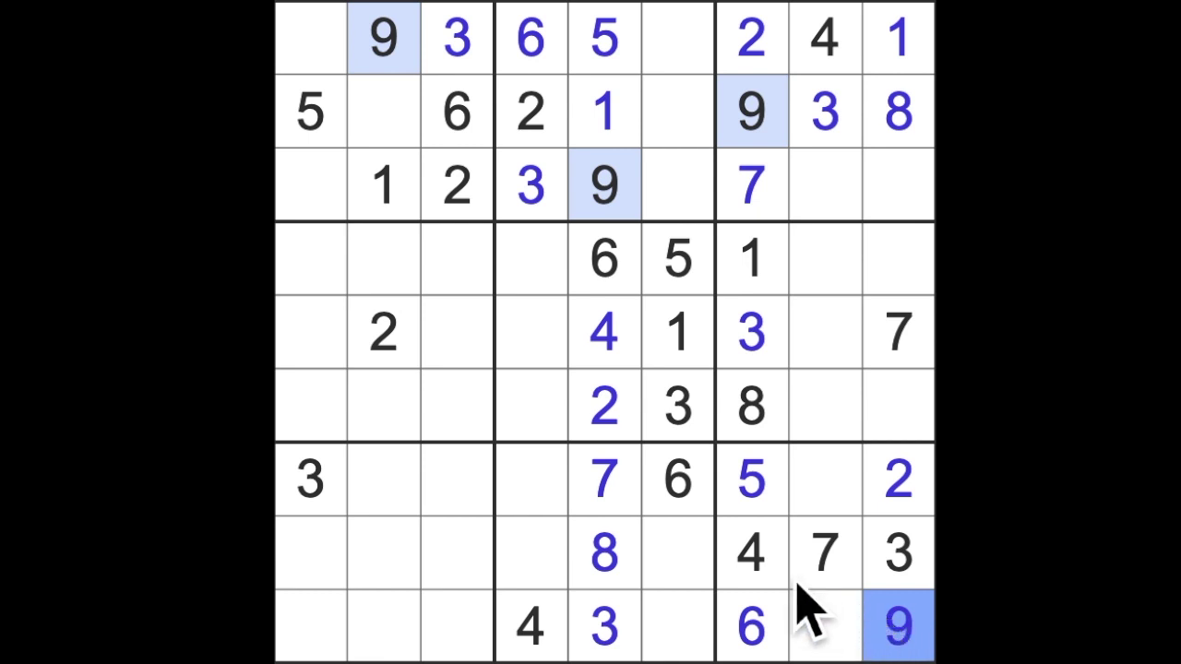
- Enter 9 at row 8, column 6, then select row 9, column 6
drag(530, 263, 530, 553)
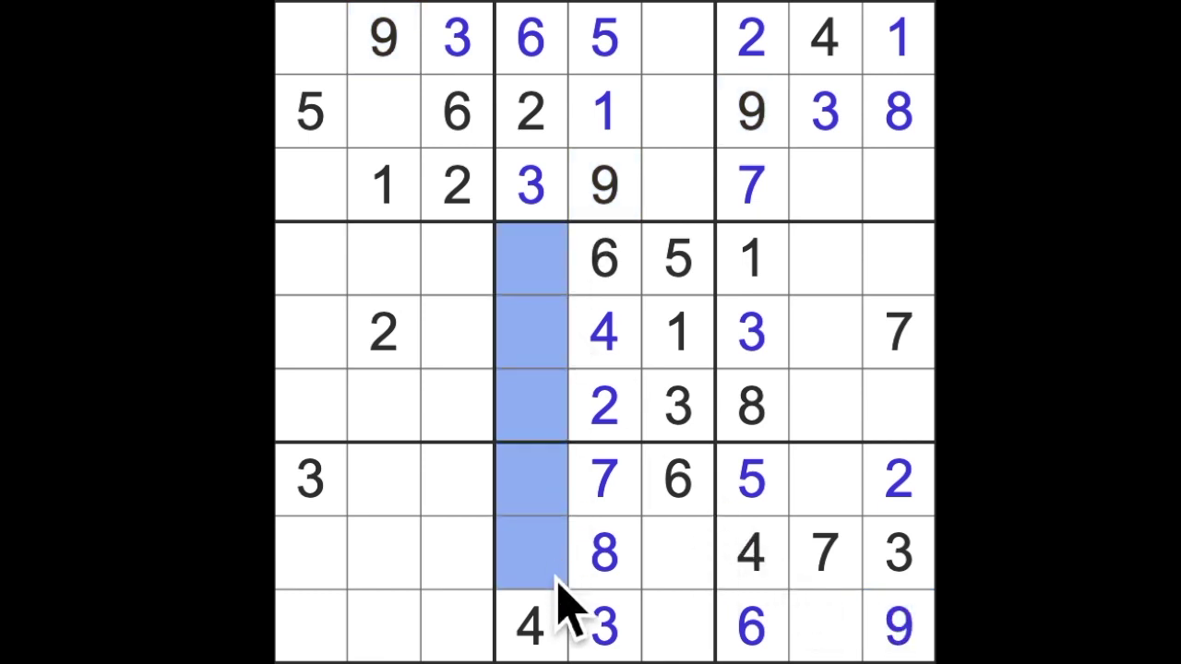
drag(899, 627, 605, 632)
click(678, 563)
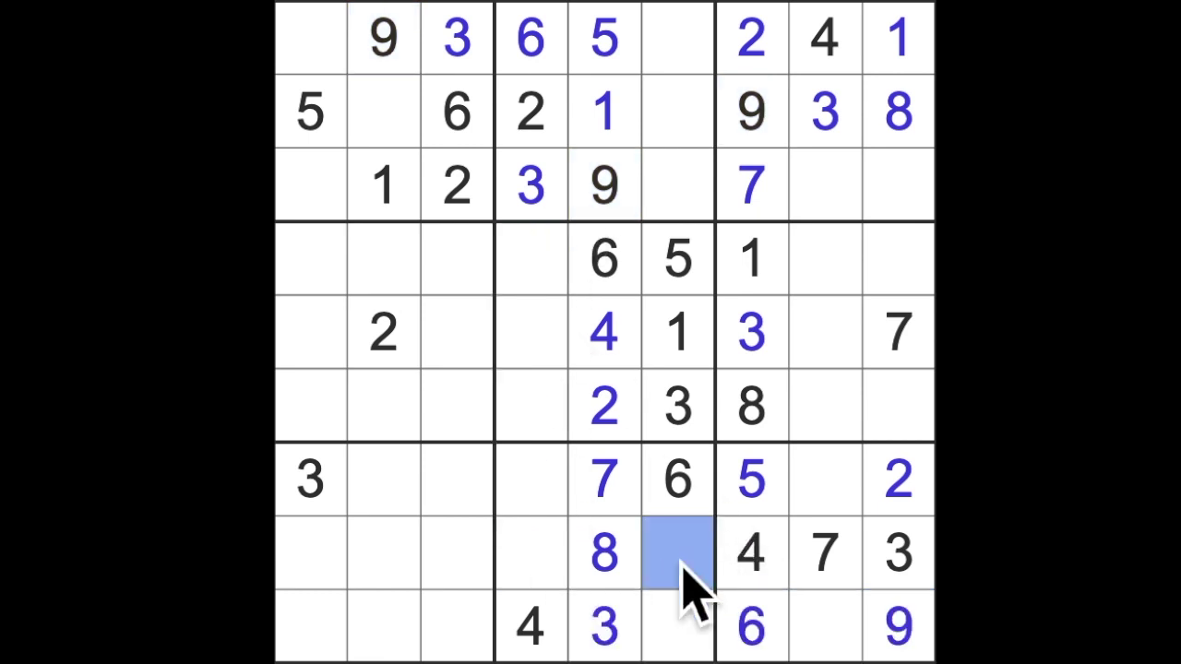
text(9)
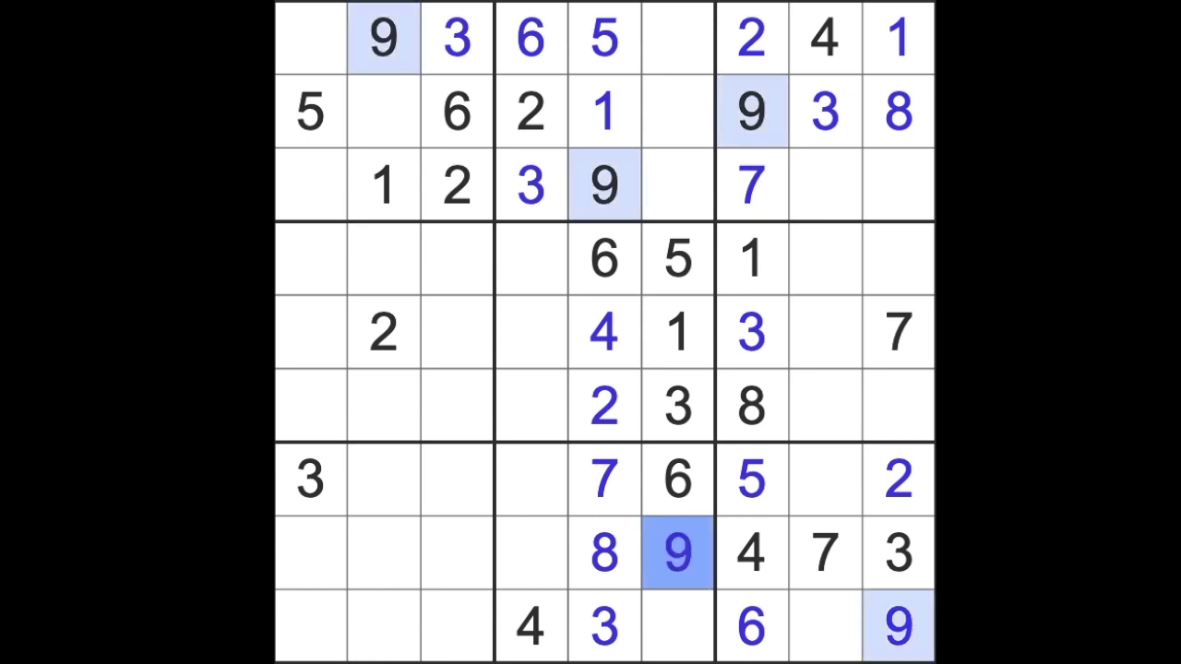
click(678, 632)
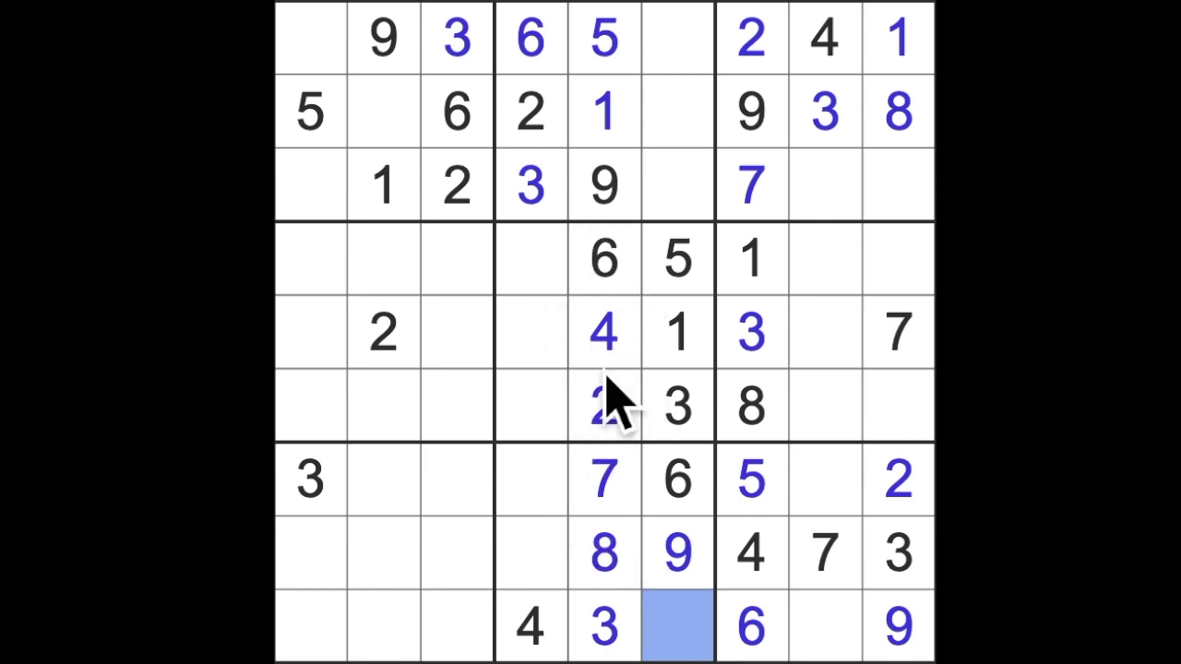
text(2)
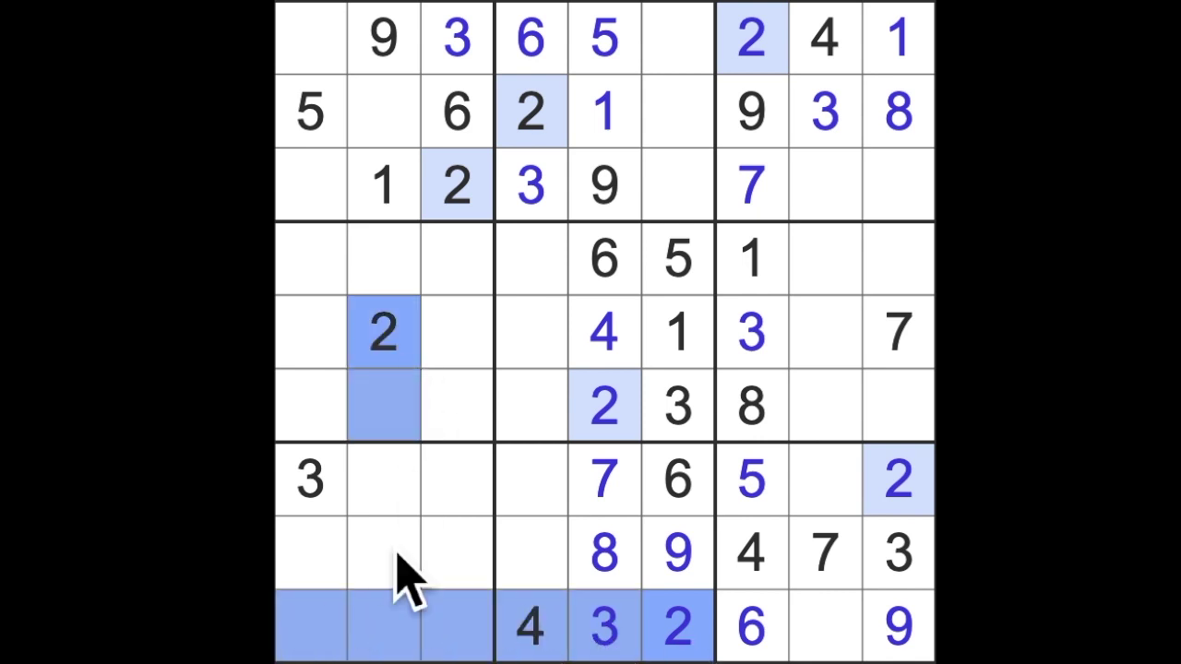
- Fill the empty cells at row 8, columns 1 and 2
click(314, 553)
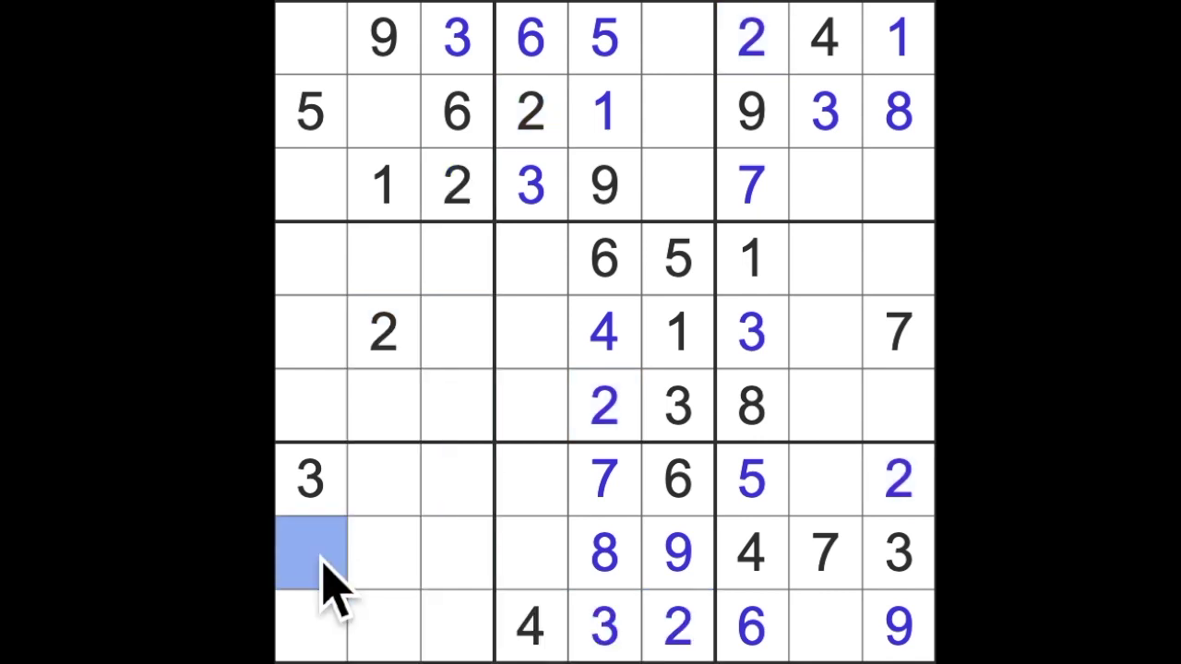
text(2)
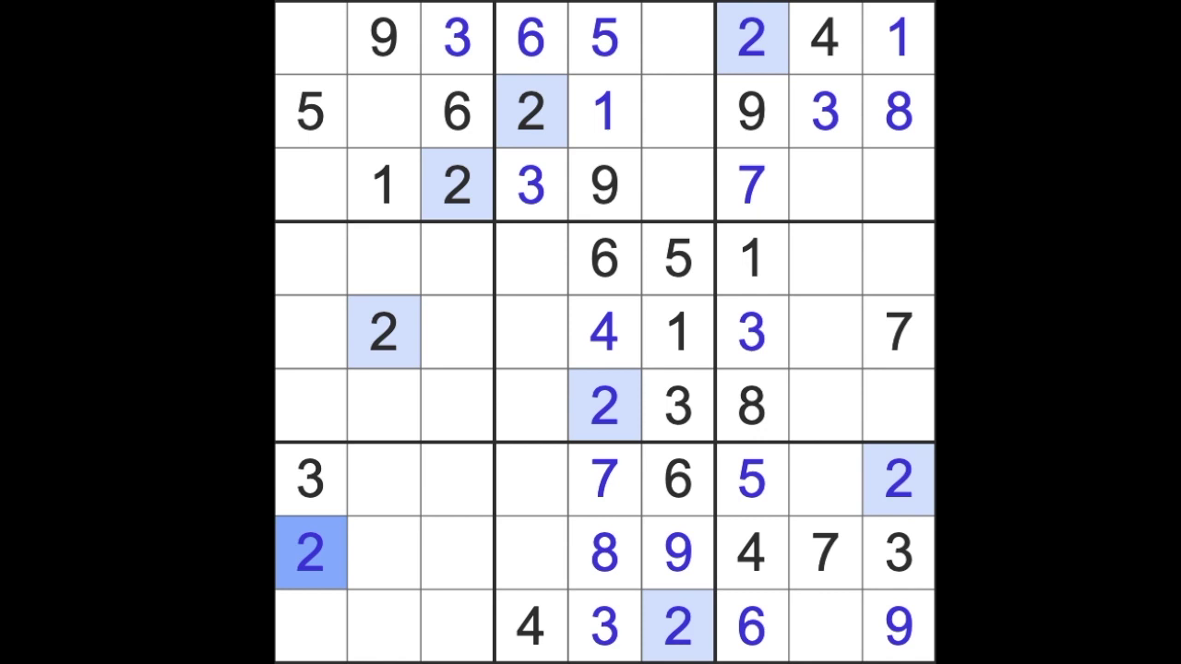
drag(751, 627, 313, 632)
drag(678, 480, 304, 484)
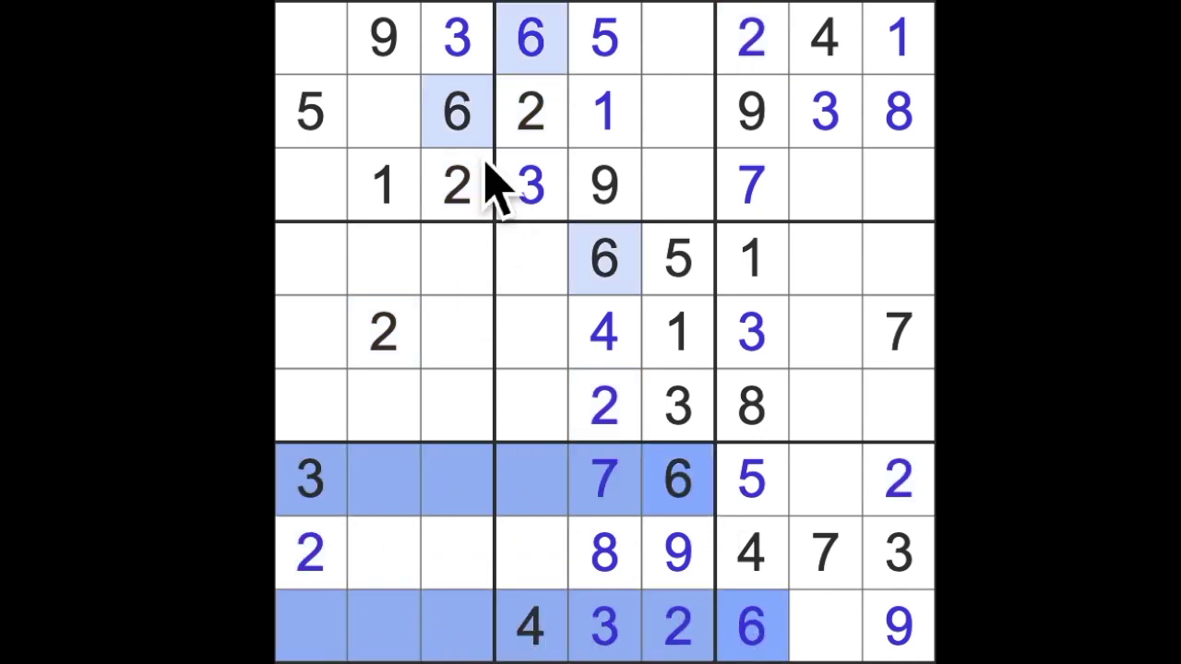
drag(457, 111, 457, 627)
click(386, 553)
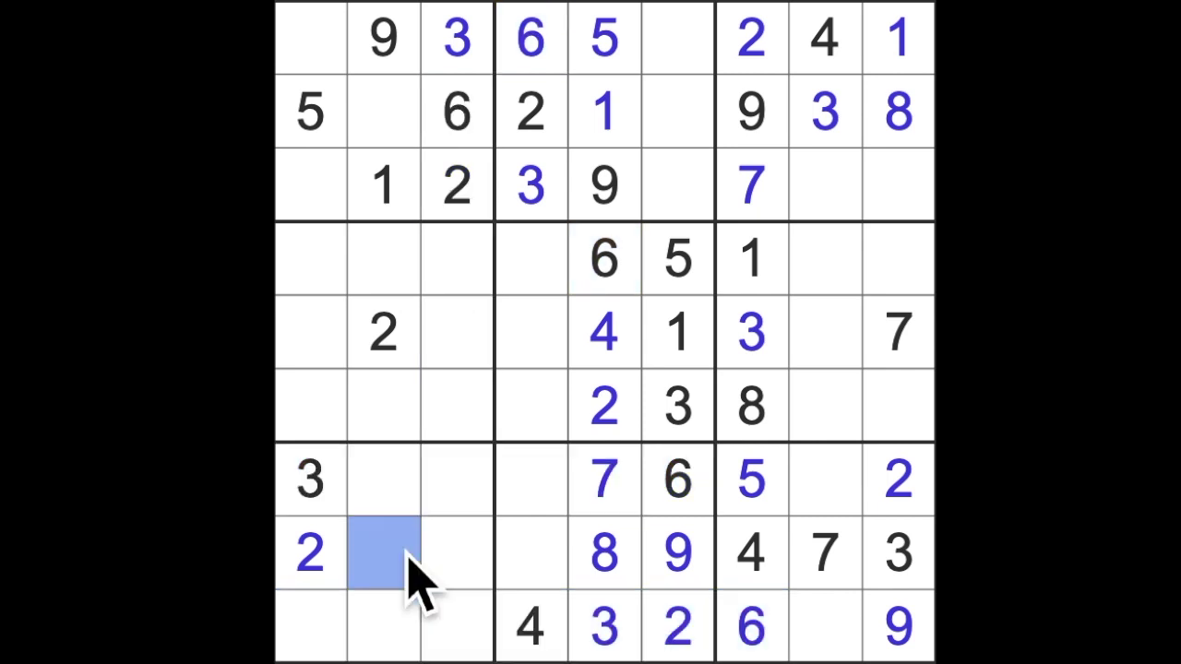
text(6)
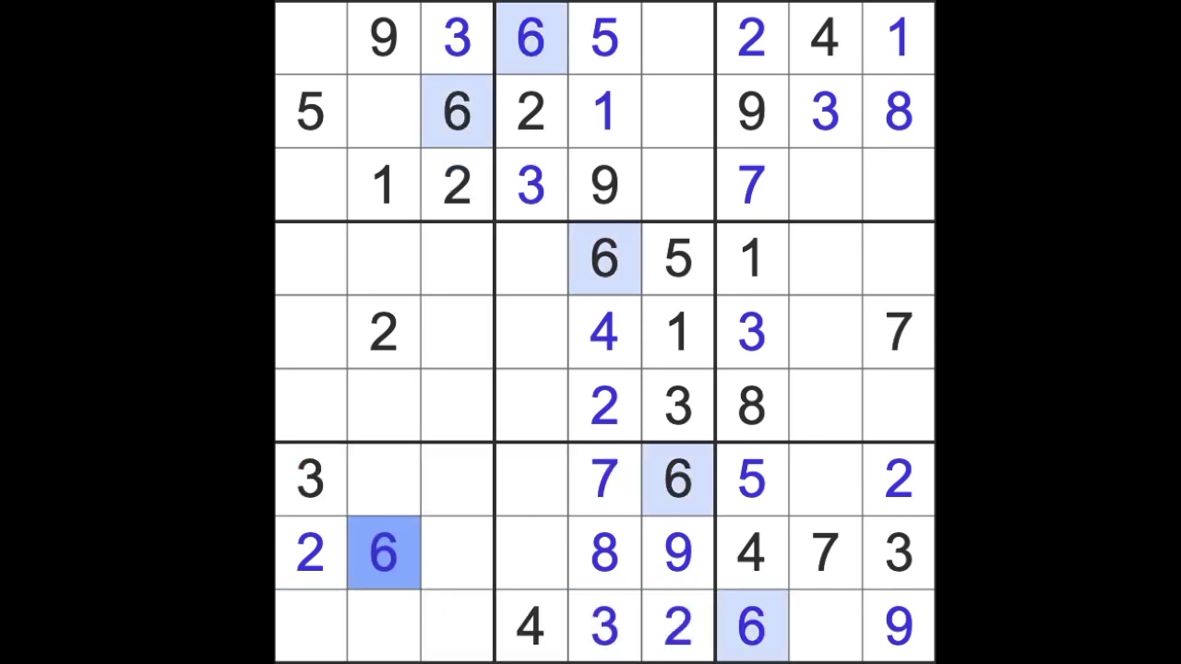
- Place 5 and 1 in the empty column-4 cells of the bottom-middle box
drag(457, 554, 526, 554)
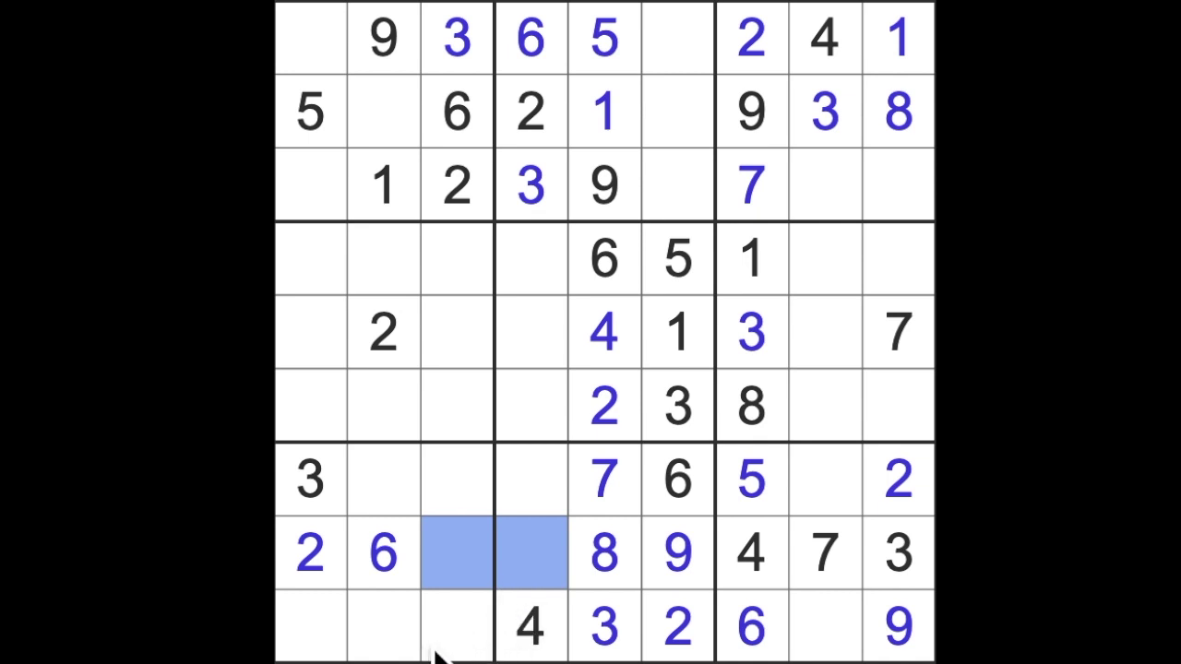
drag(756, 480, 531, 480)
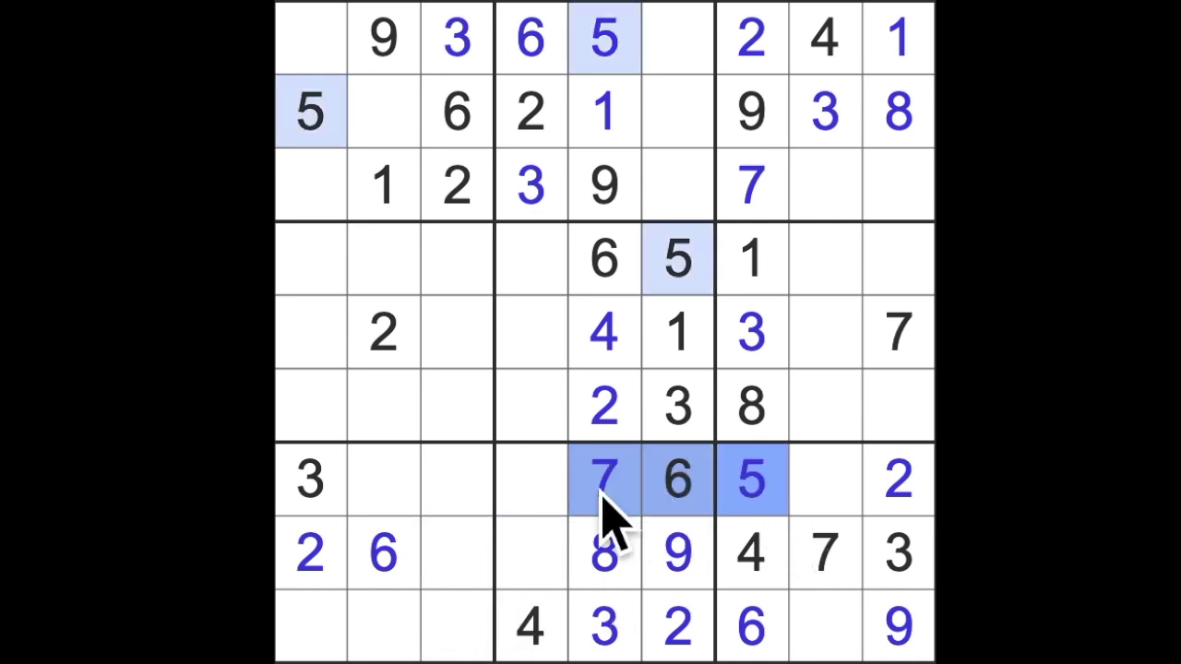
click(535, 559)
text(5)
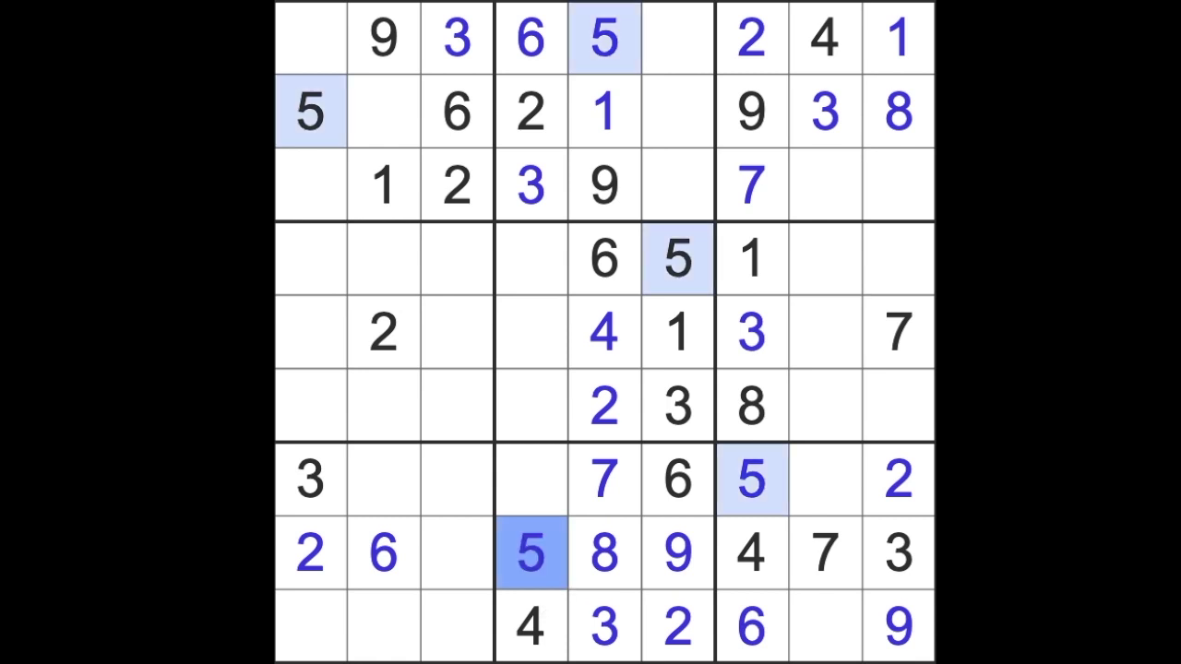
click(551, 489)
text(1)
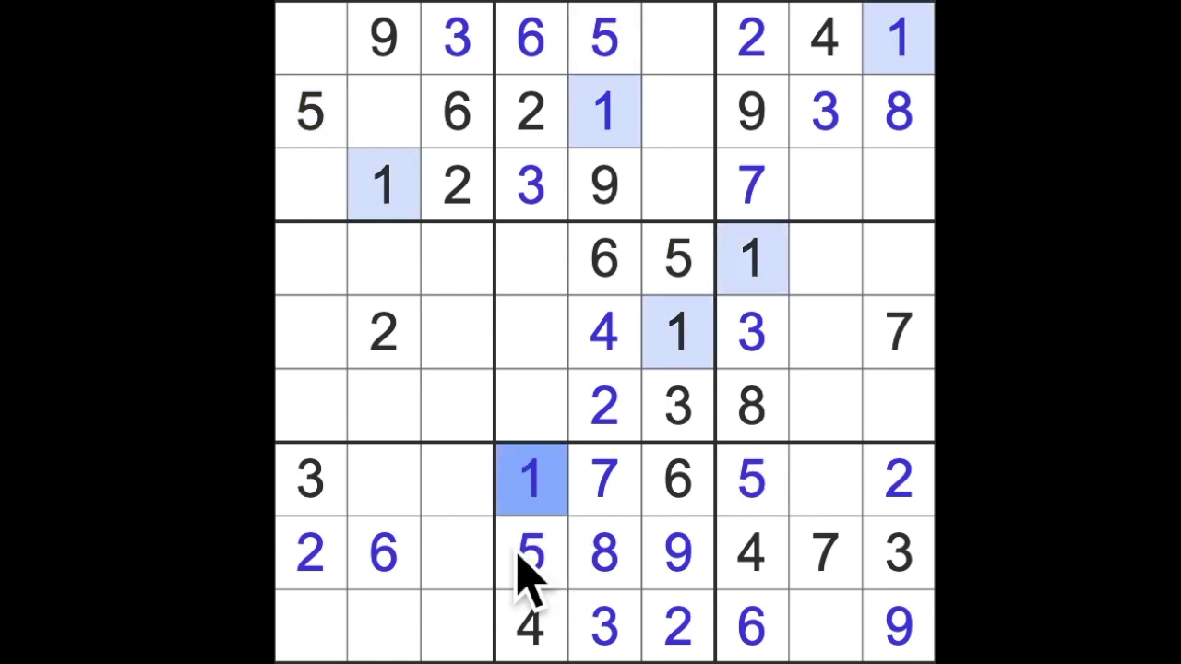
- Enter 1 at row 8 column 3, 1 at row 9 column 8, 8 at row 7 column 8
click(456, 553)
text(1)
click(830, 627)
text(1)
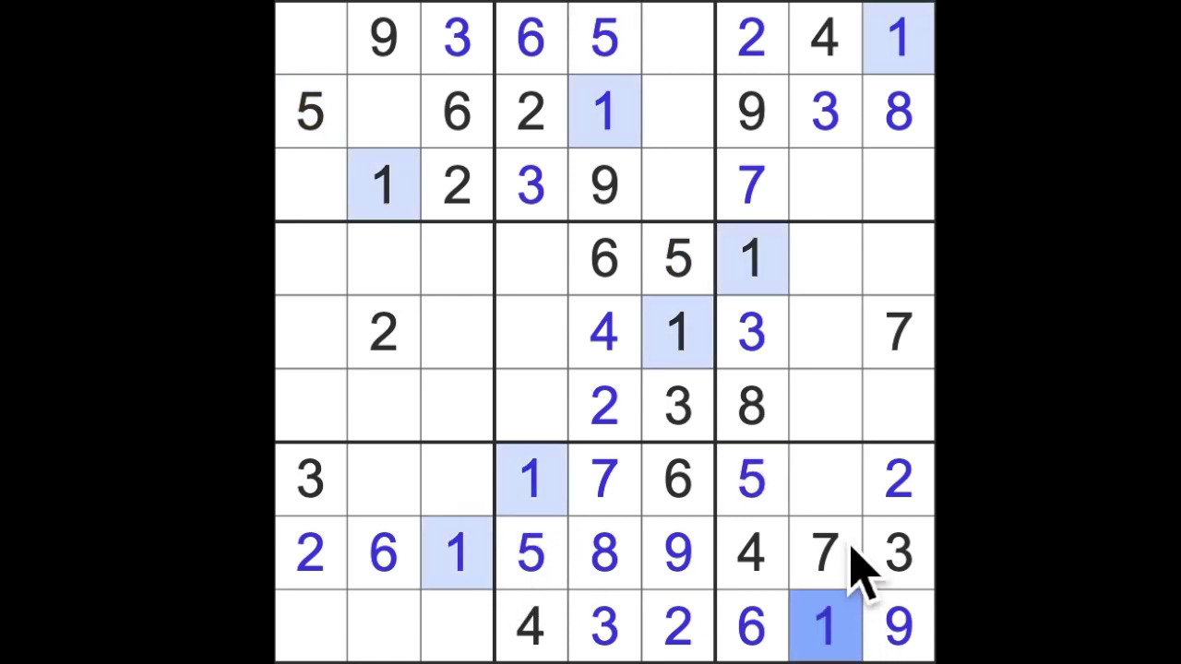
click(830, 480)
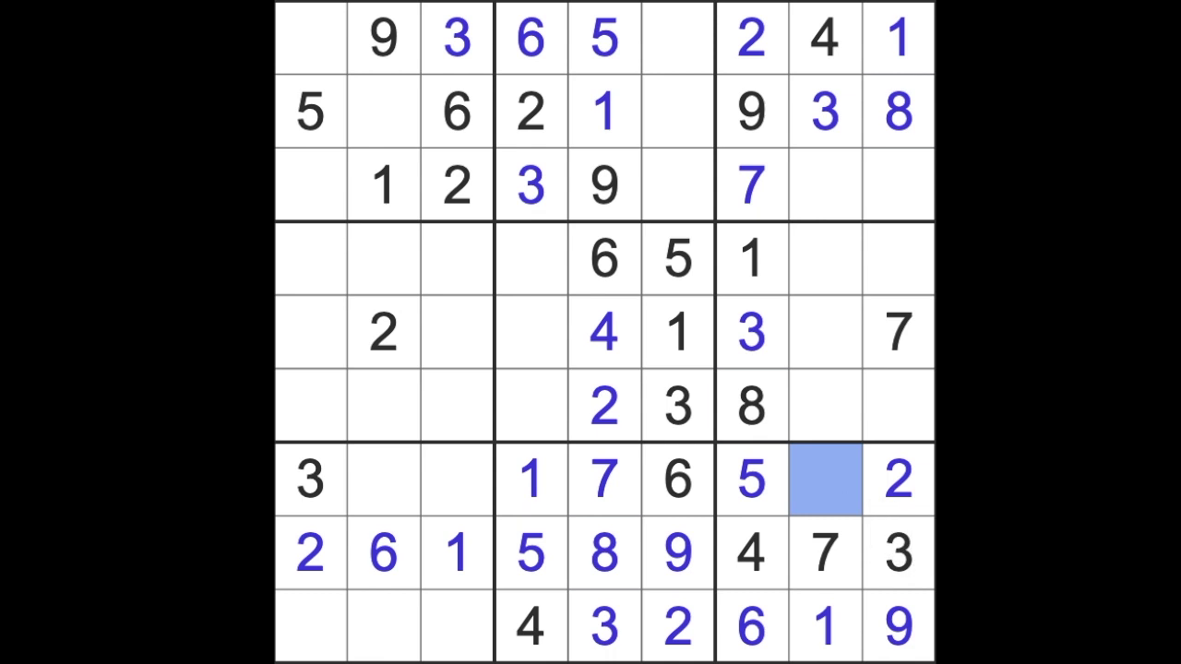
text(8)
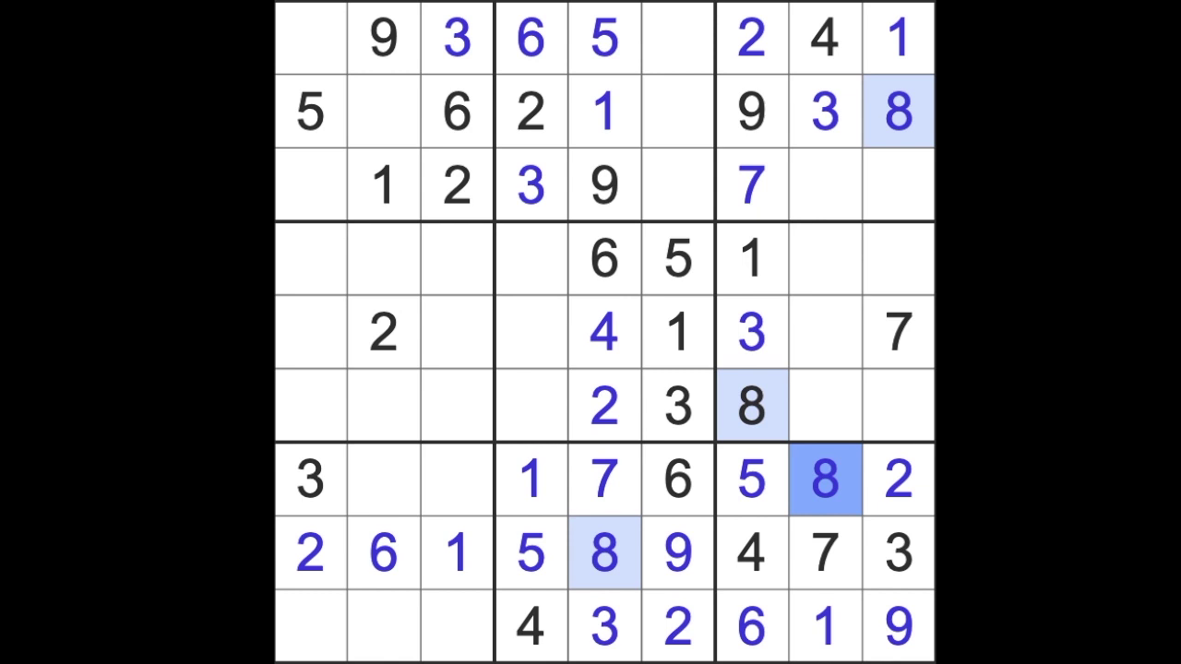
drag(897, 110, 397, 130)
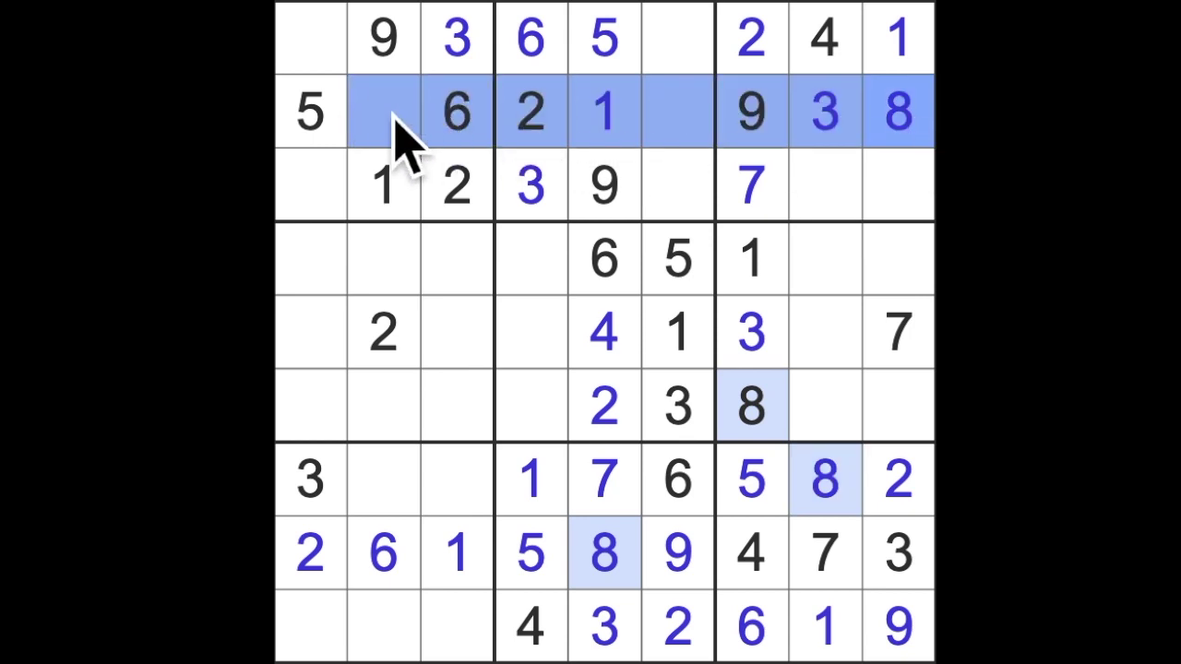
click(314, 190)
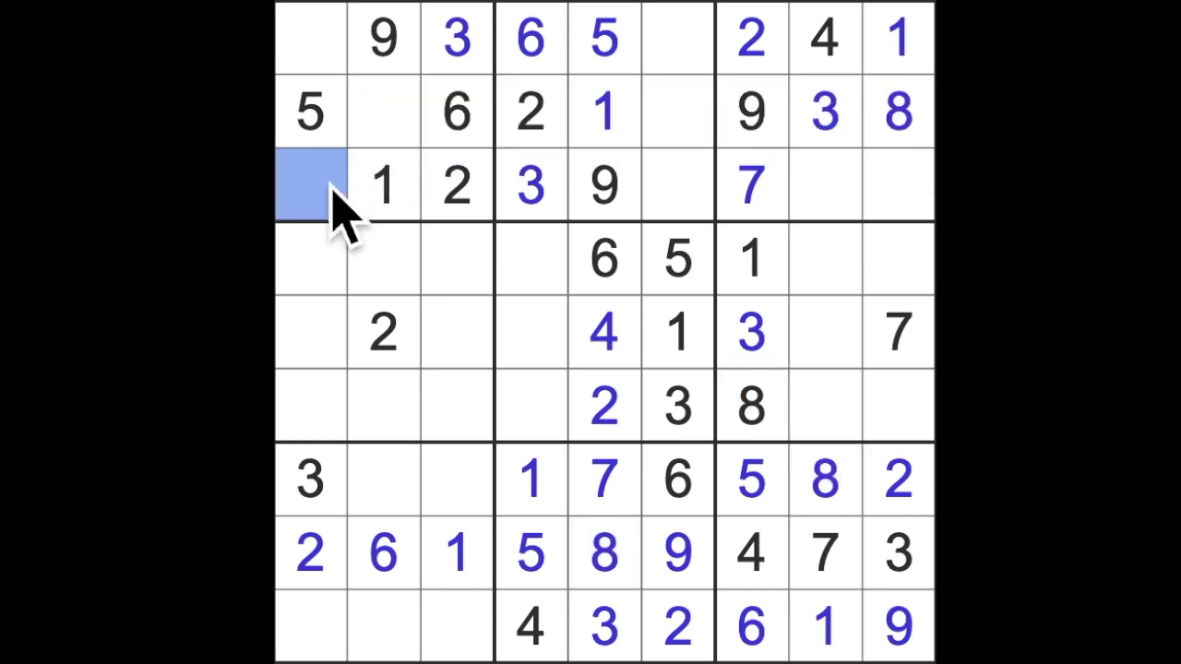
ctrl+click(311, 39)
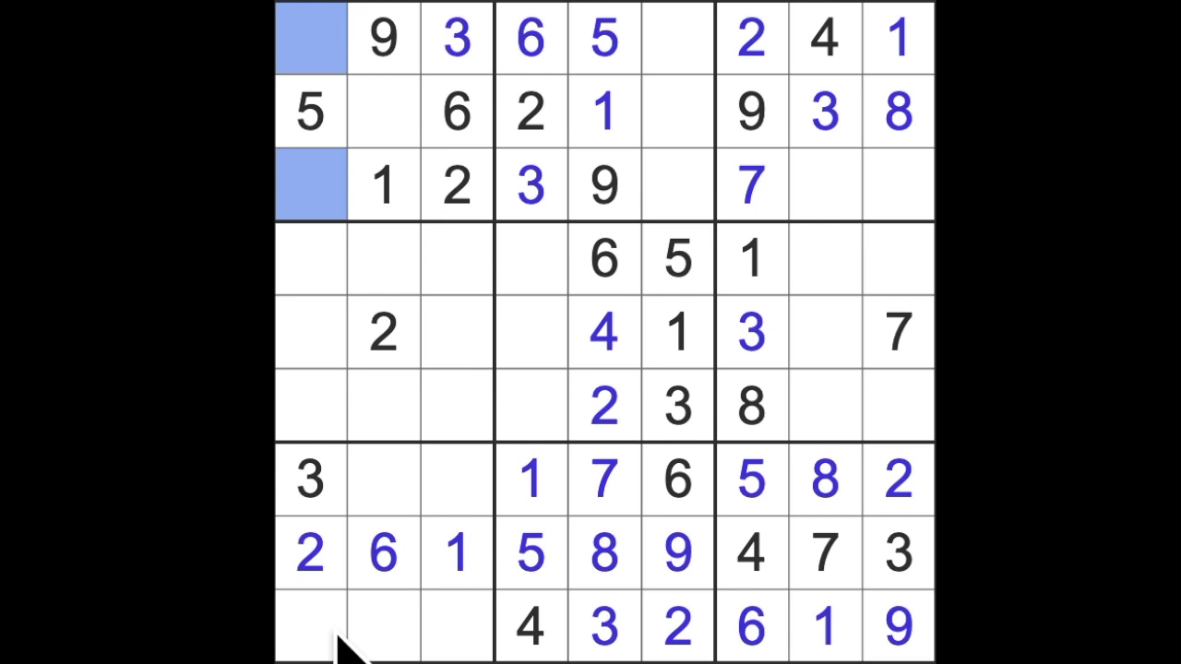
click(396, 637)
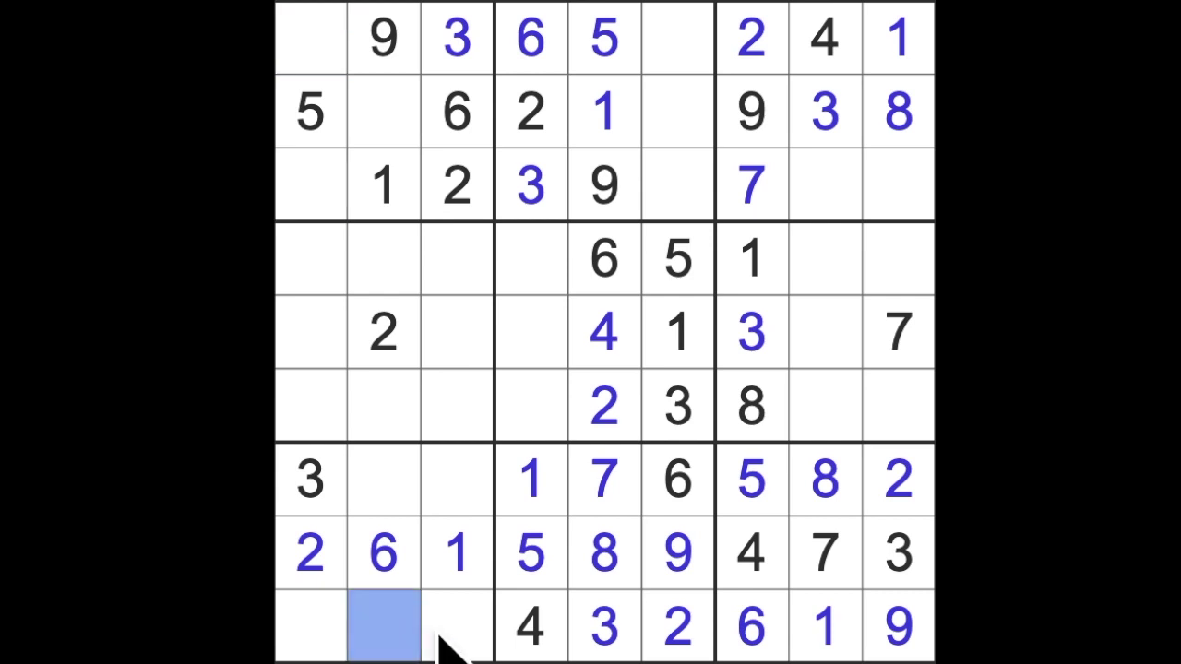
ctrl+click(456, 627)
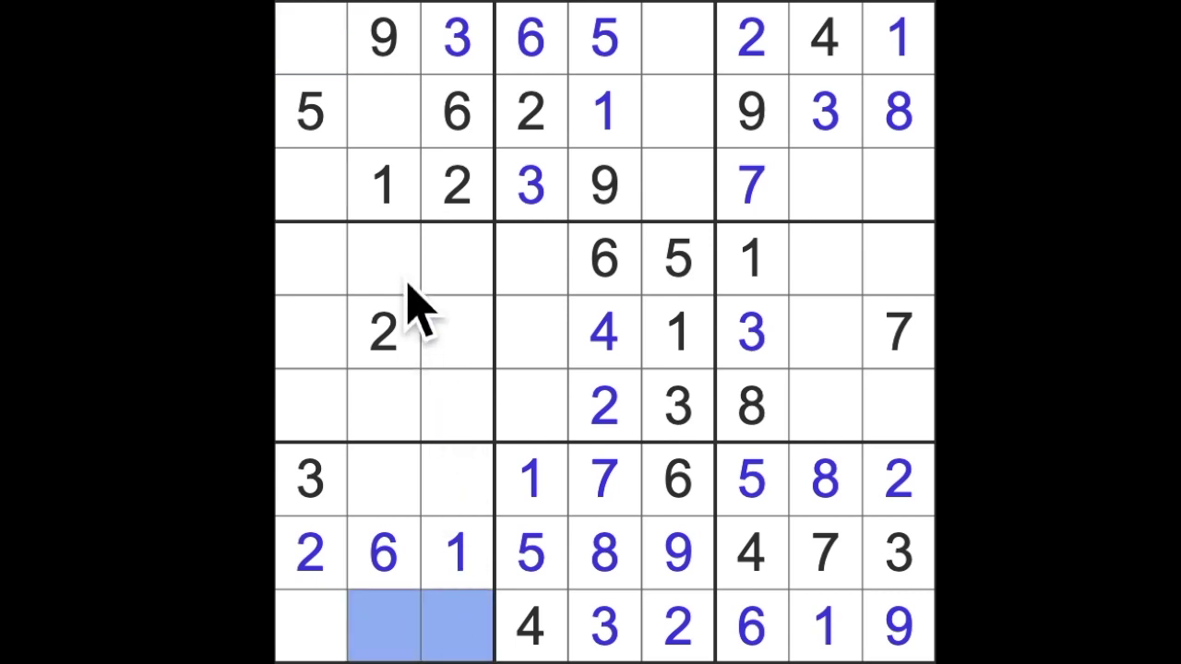
drag(387, 263, 457, 263)
ctrl+click(456, 332)
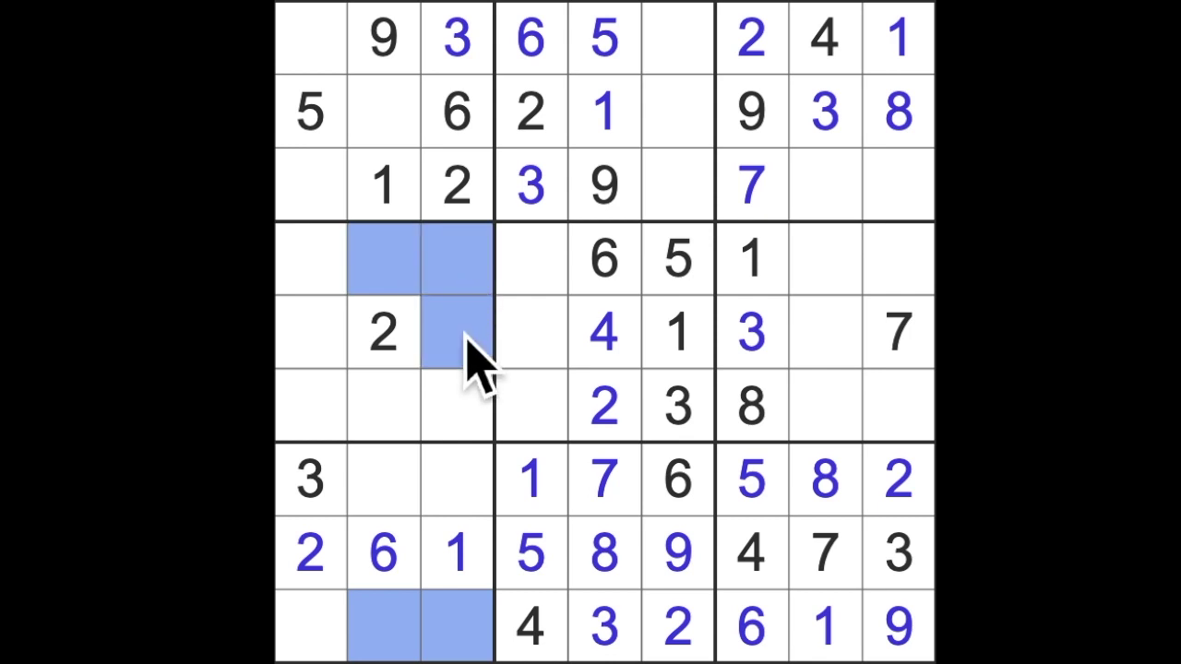
click(924, 387)
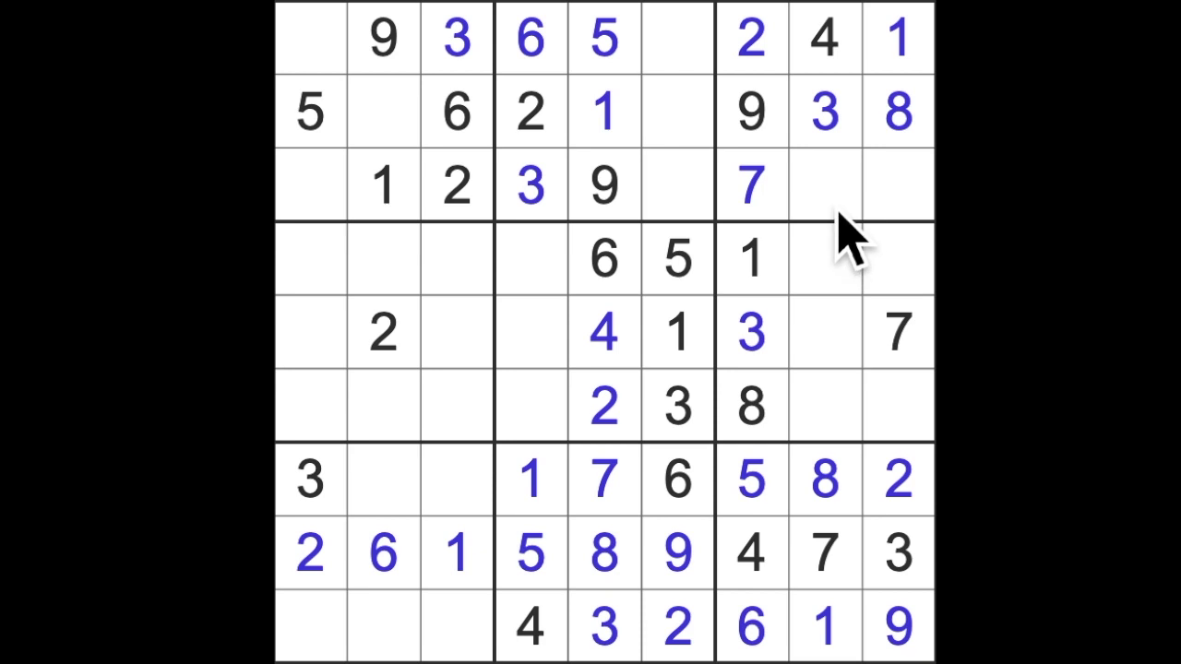
drag(826, 185, 922, 184)
click(678, 184)
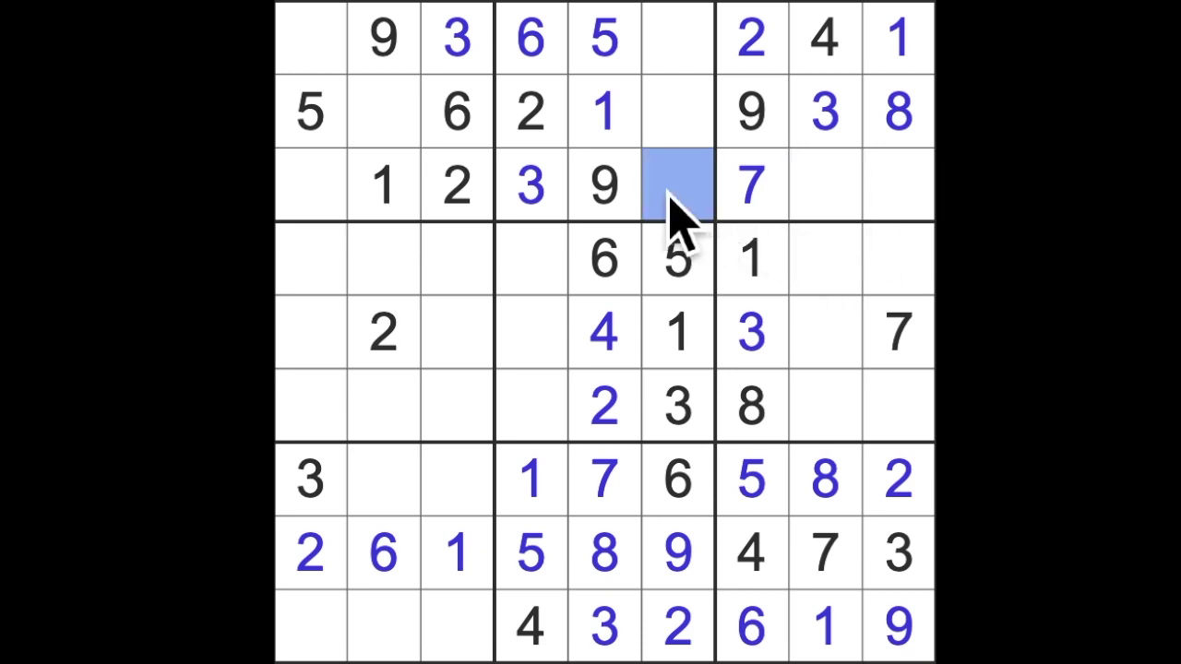
ctrl+click(311, 185)
text(1)
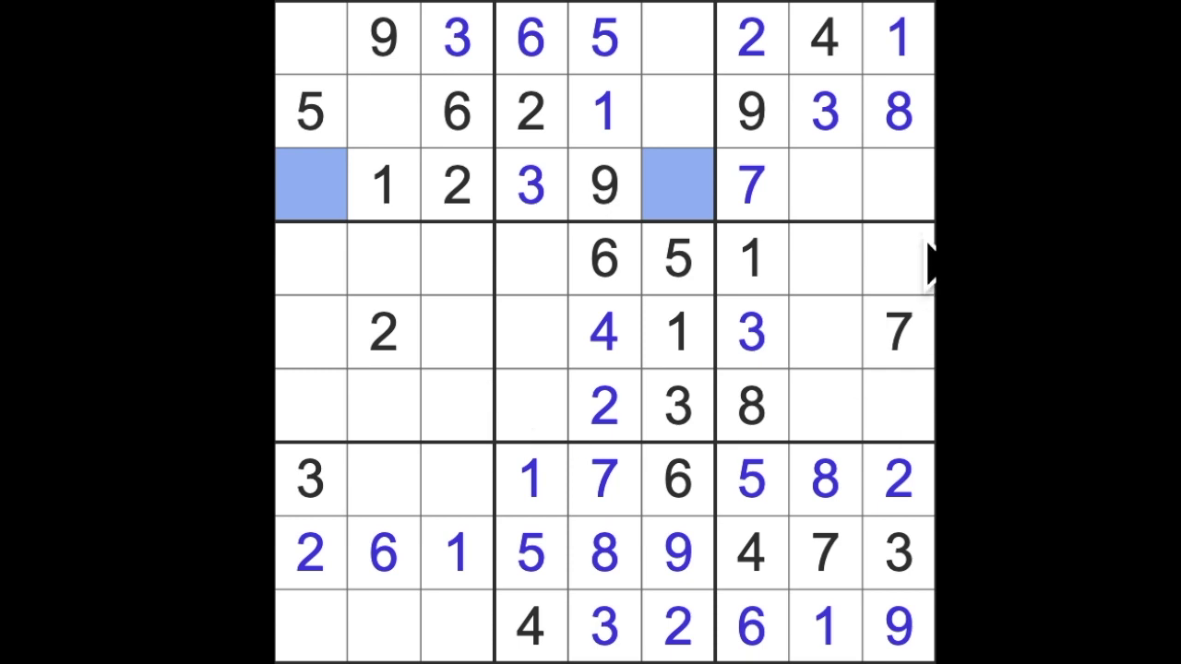
drag(897, 185, 927, 406)
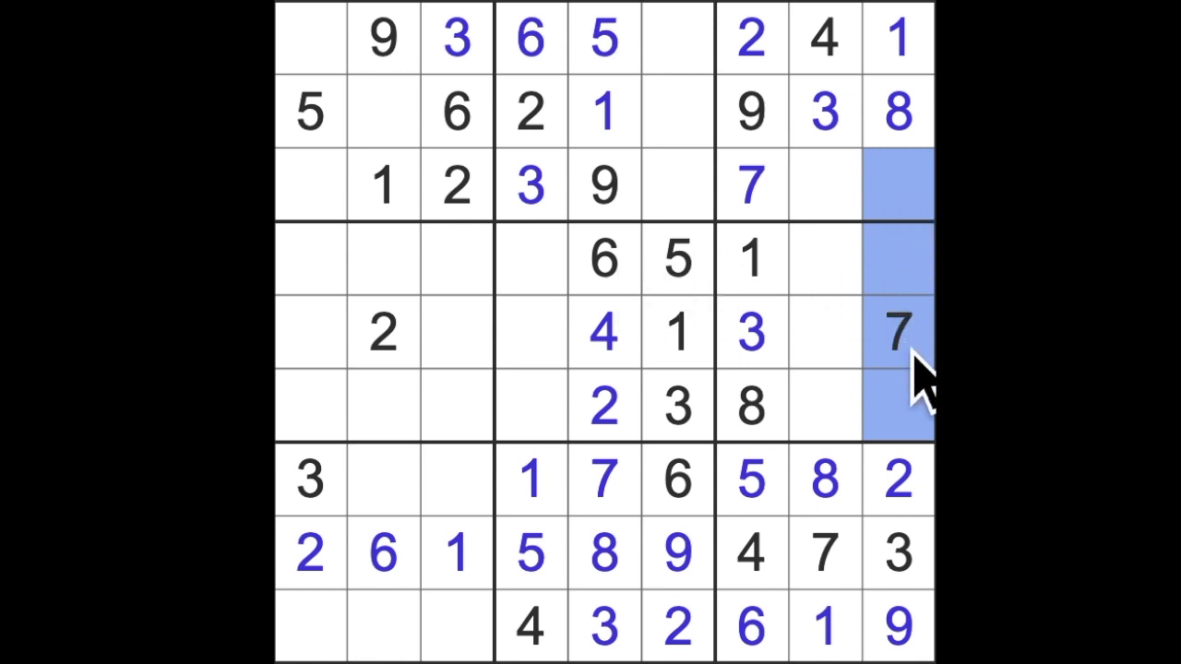
- Enter 4 at row 4, column 9 and 2 at row 4, column 8
drag(604, 258, 903, 284)
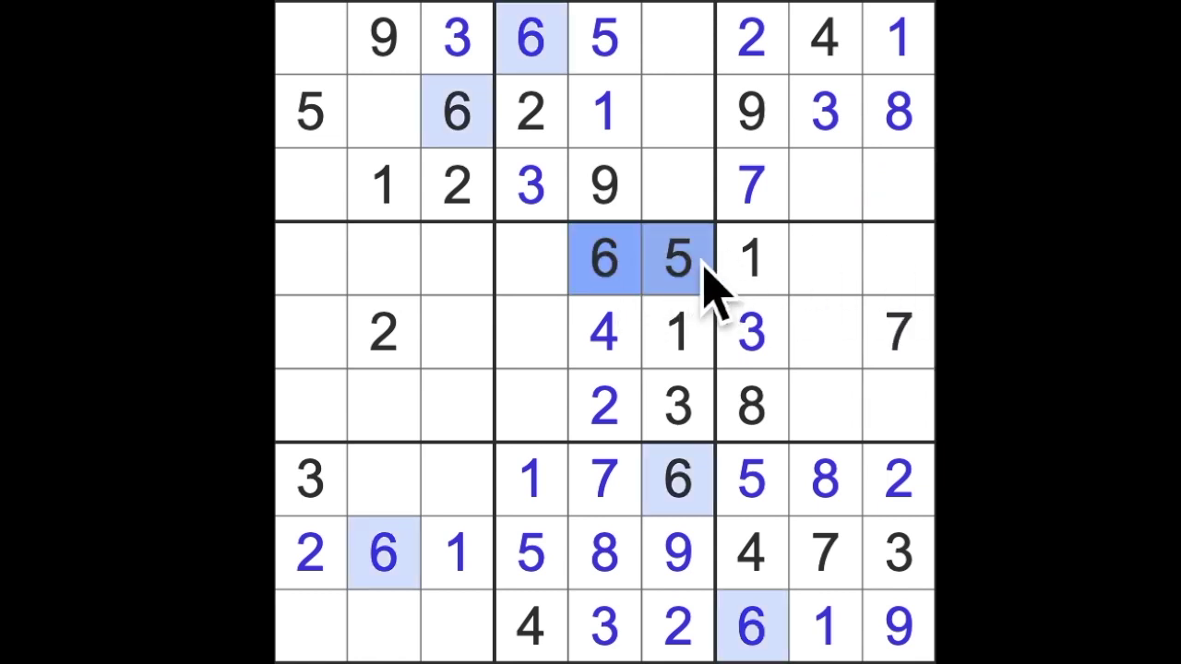
click(903, 276)
text(4)
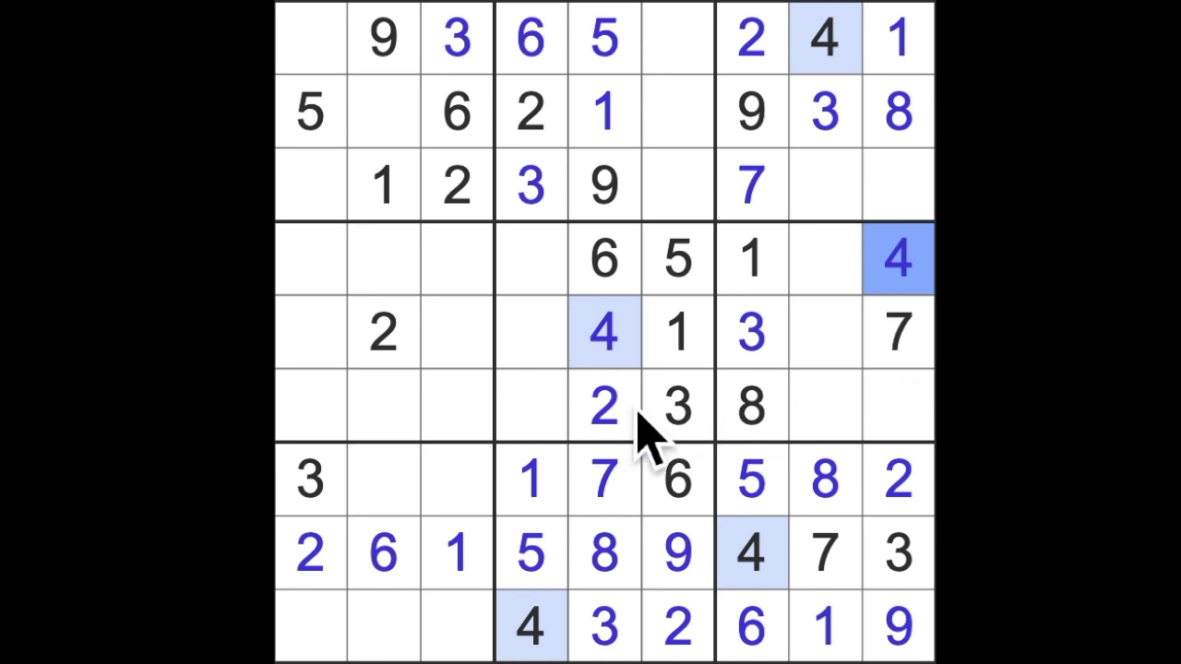
click(605, 406)
drag(848, 461, 646, 406)
ctrl+click(457, 332)
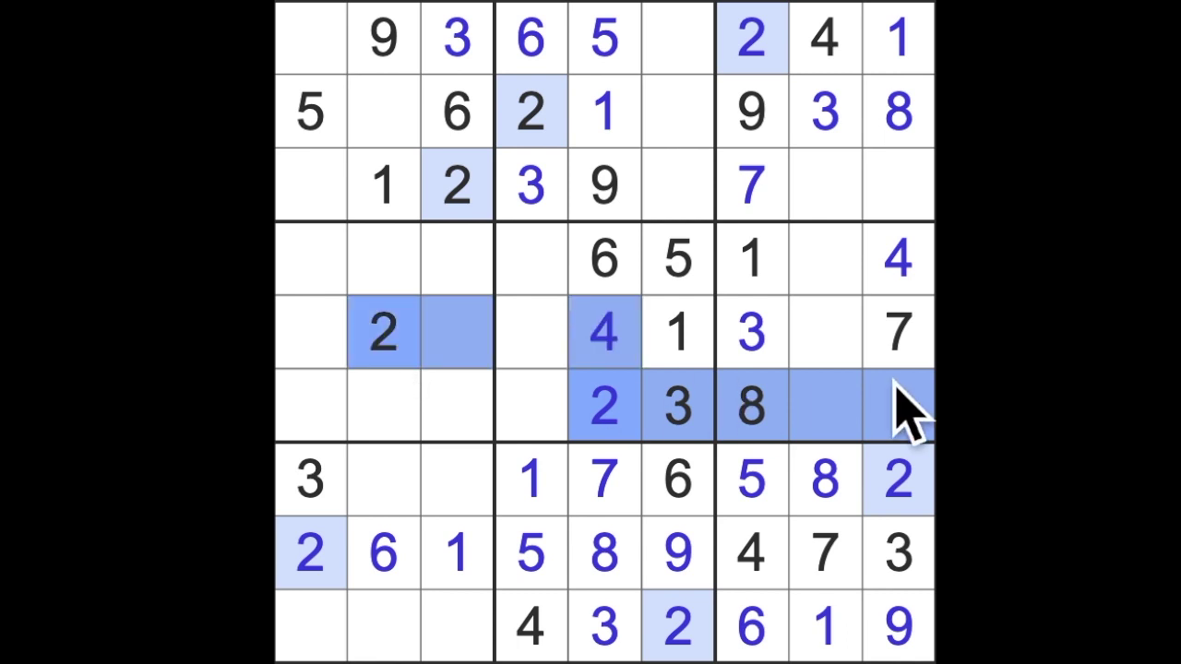
ctrl+click(826, 332)
ctrl+click(604, 332)
drag(531, 332, 678, 332)
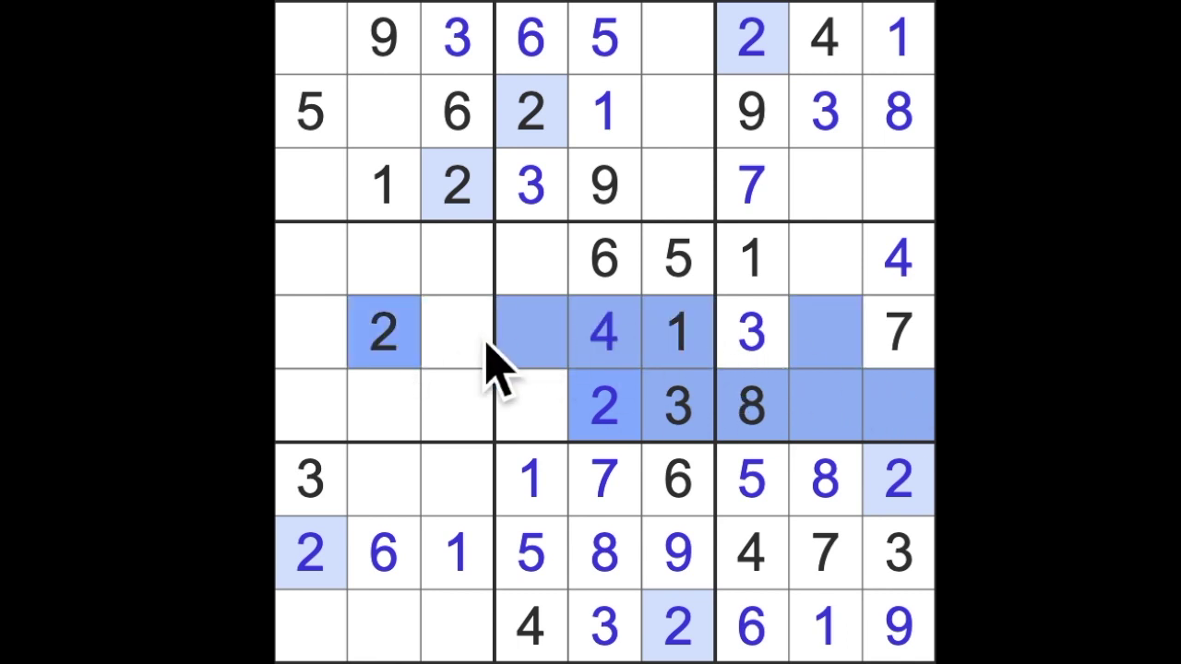
click(825, 263)
text(2)
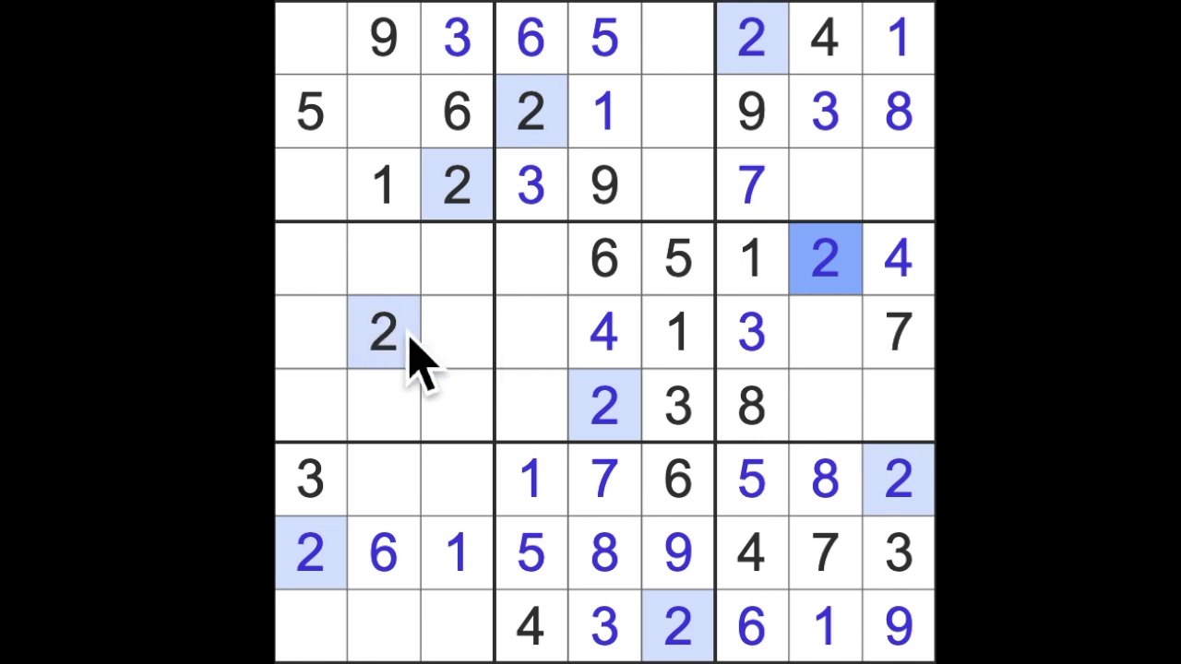
drag(527, 273, 304, 273)
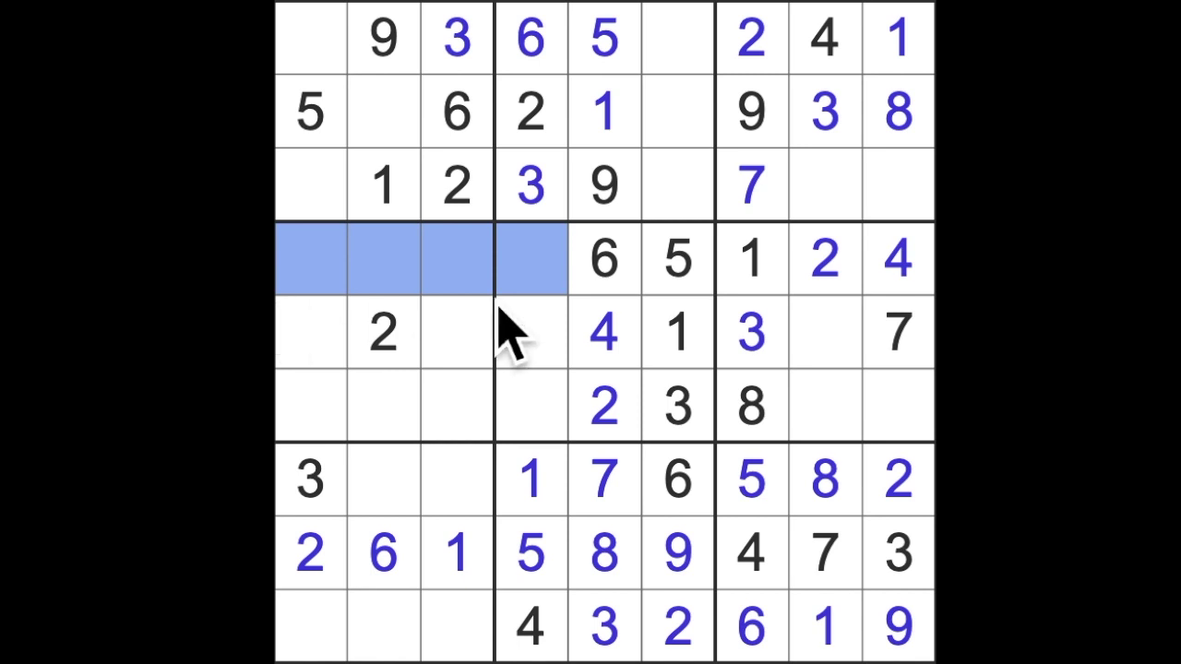
- Trace the 3s in rows 3 and 7 and columns 1 and 3, then pick row 4, column 2
drag(558, 191, 554, 277)
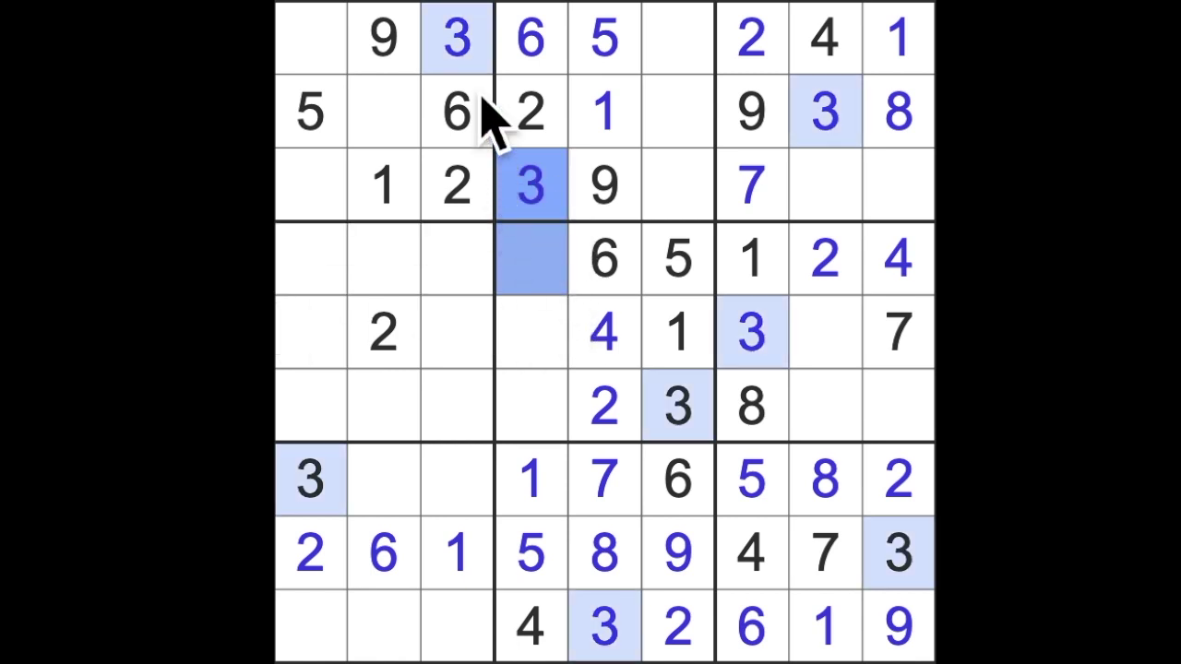
drag(461, 41, 494, 272)
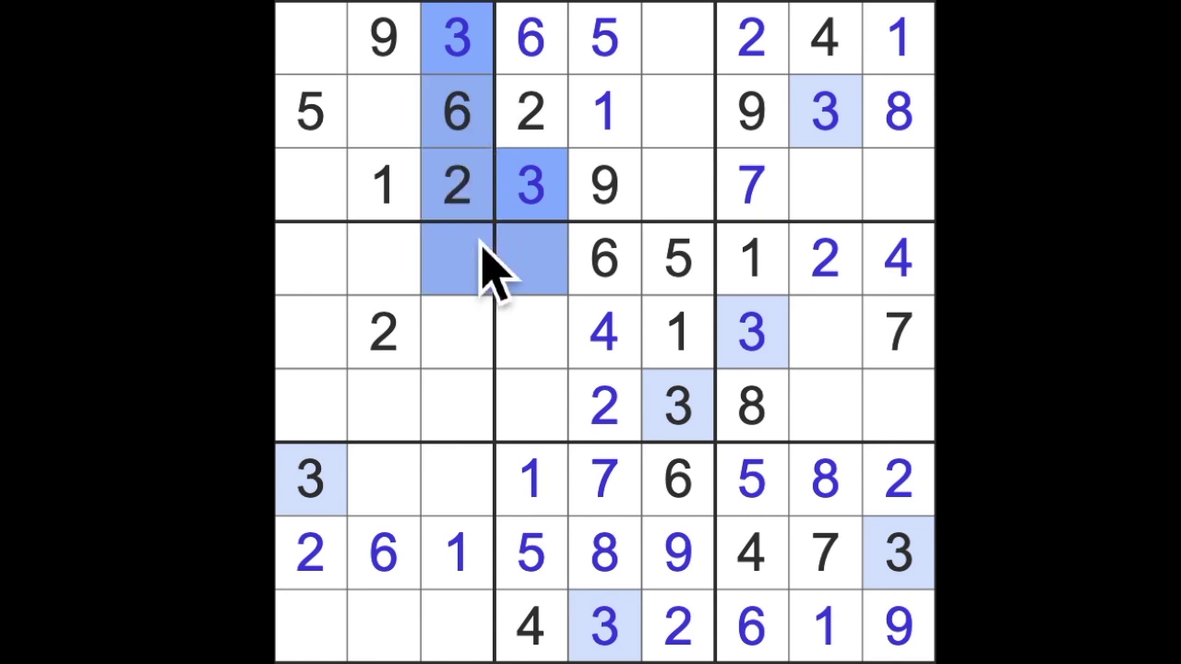
ctrl+click(313, 480)
drag(314, 479, 318, 268)
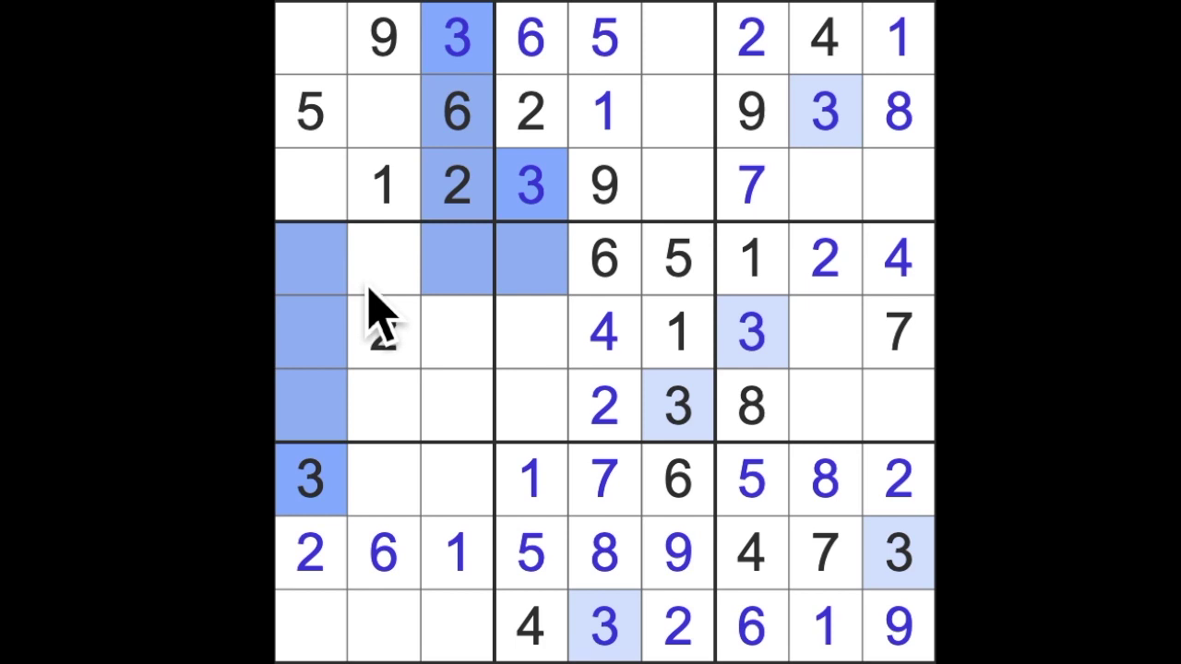
click(384, 260)
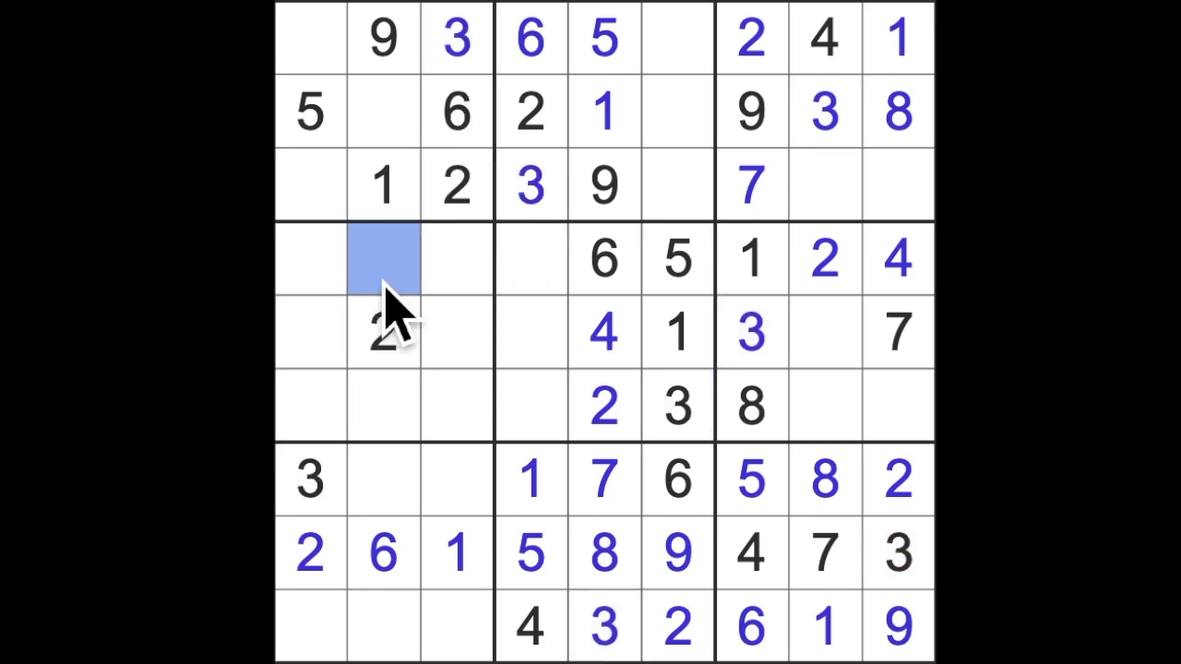
text(3)
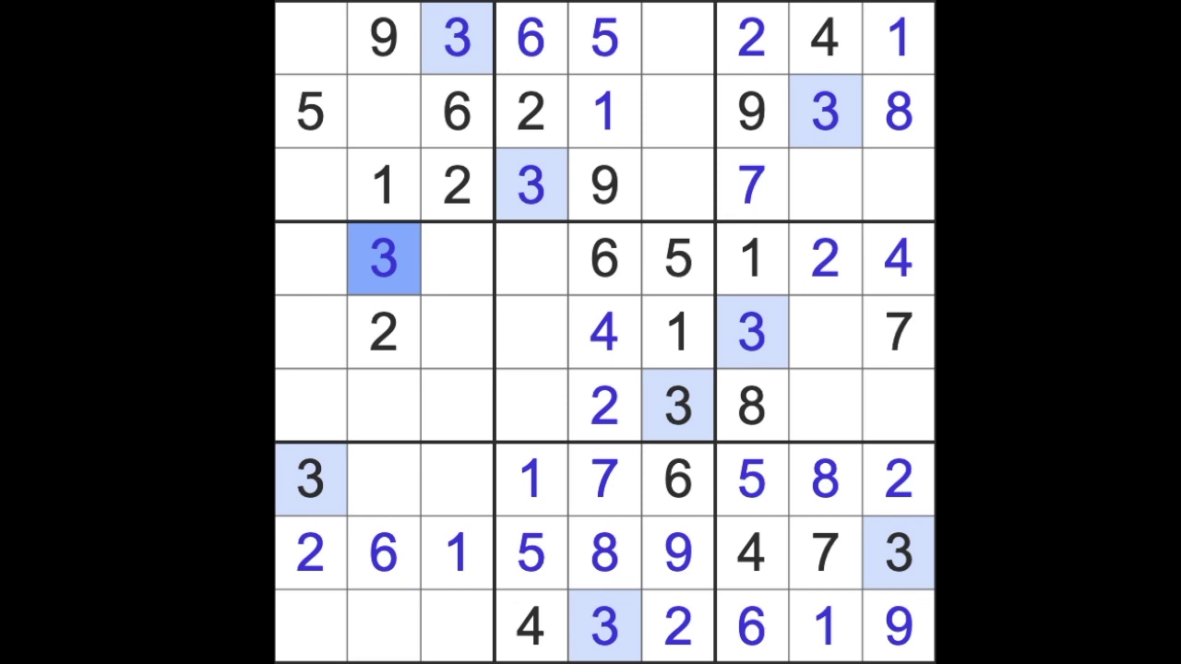
- Place 4s at row 7, column 2 and row 3, column 1
click(398, 134)
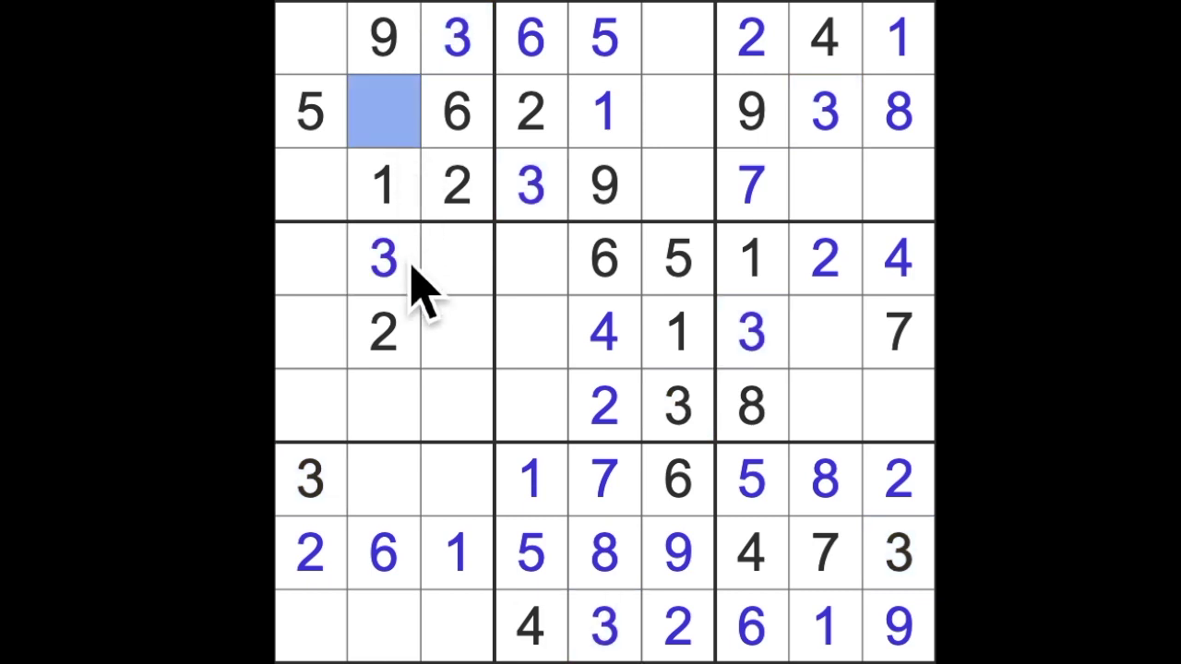
drag(387, 406, 388, 637)
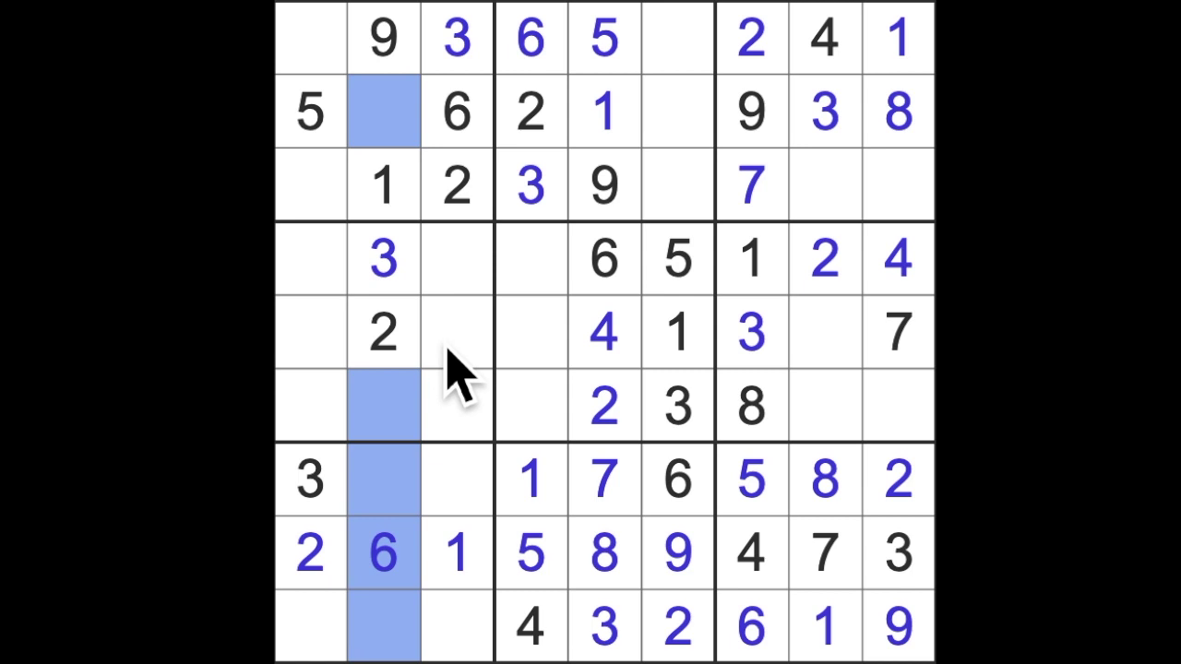
click(758, 498)
click(826, 480)
click(605, 480)
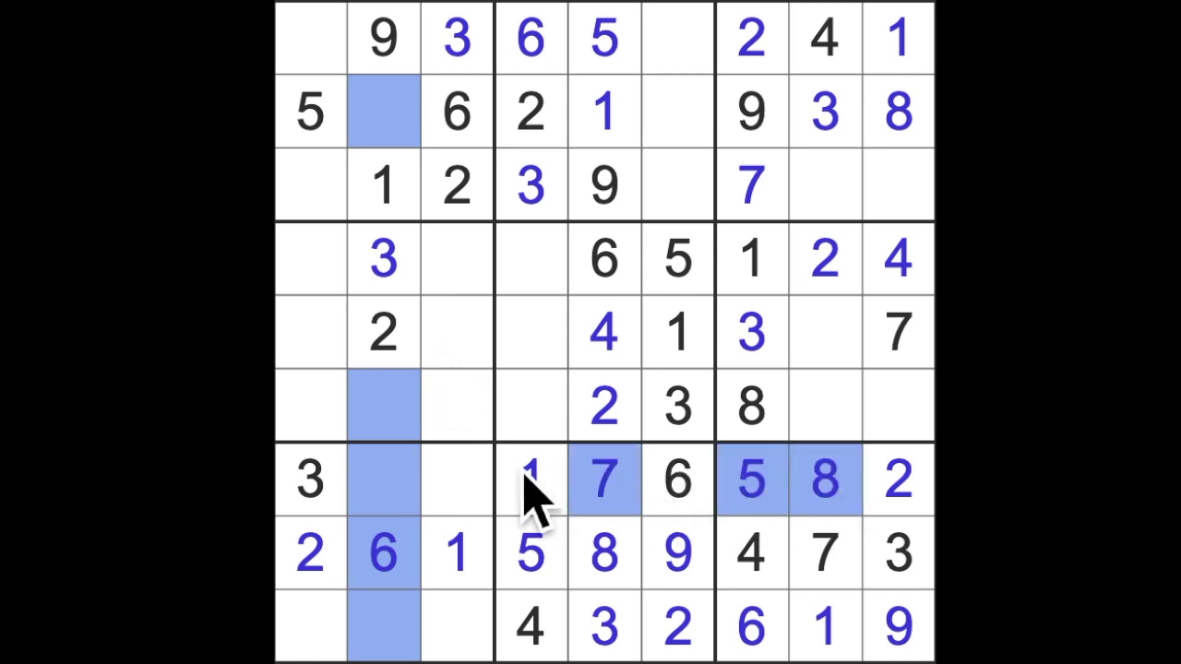
click(396, 480)
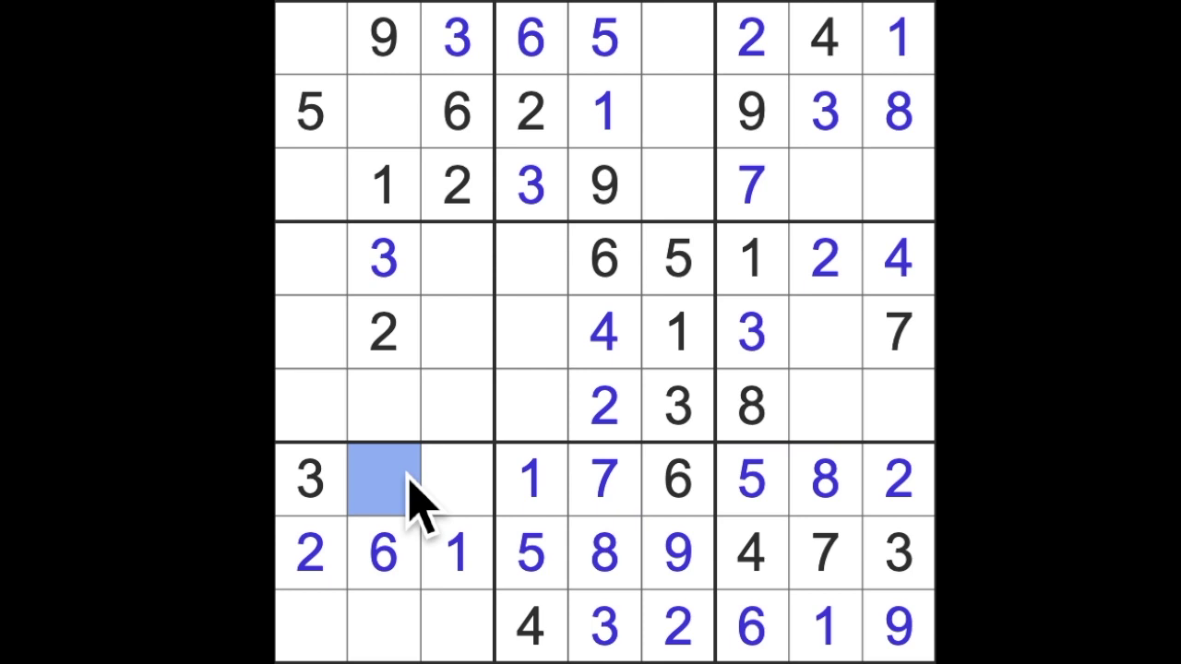
text(4)
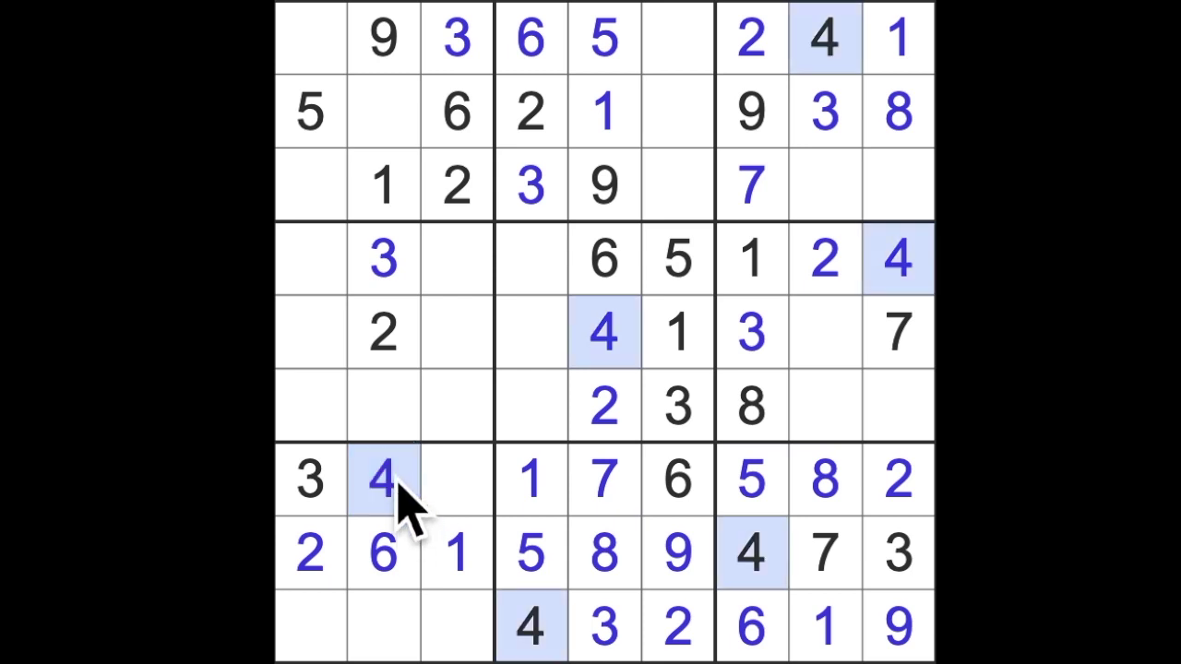
drag(383, 406, 384, 110)
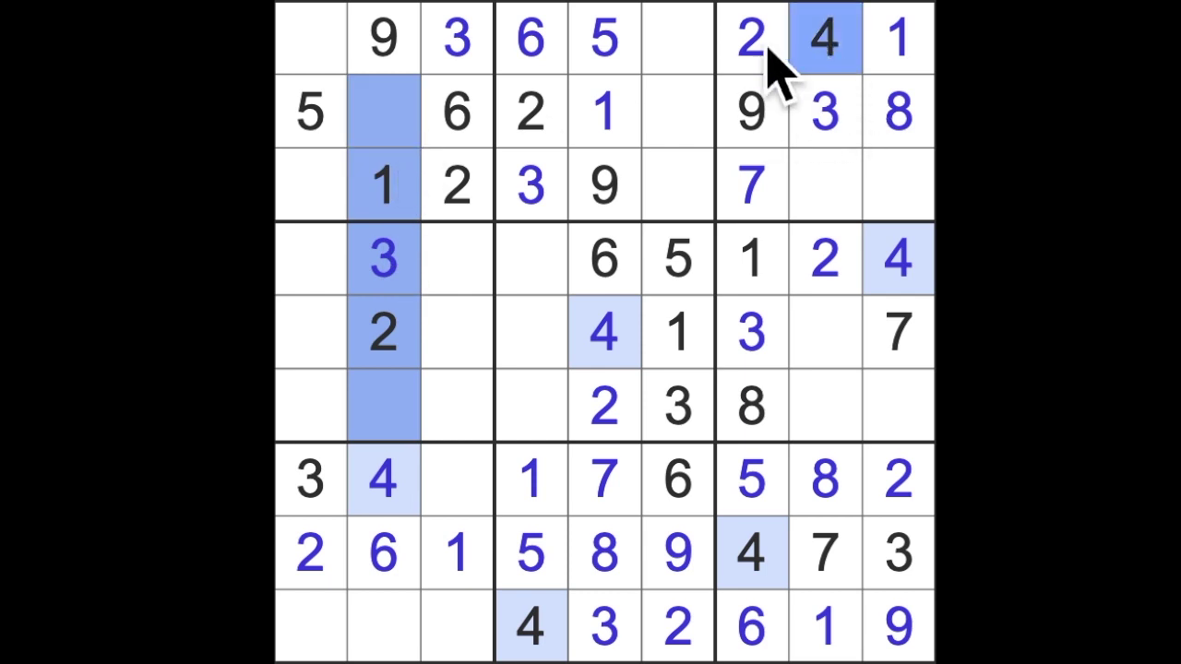
drag(824, 39, 314, 39)
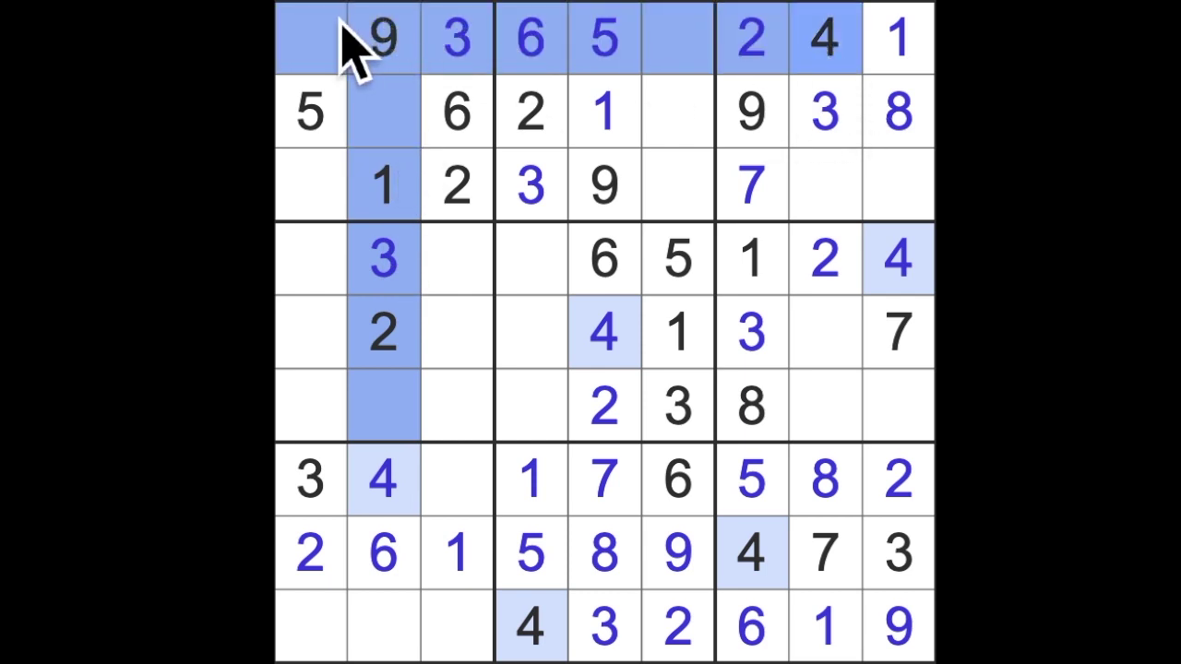
click(313, 185)
text(4)
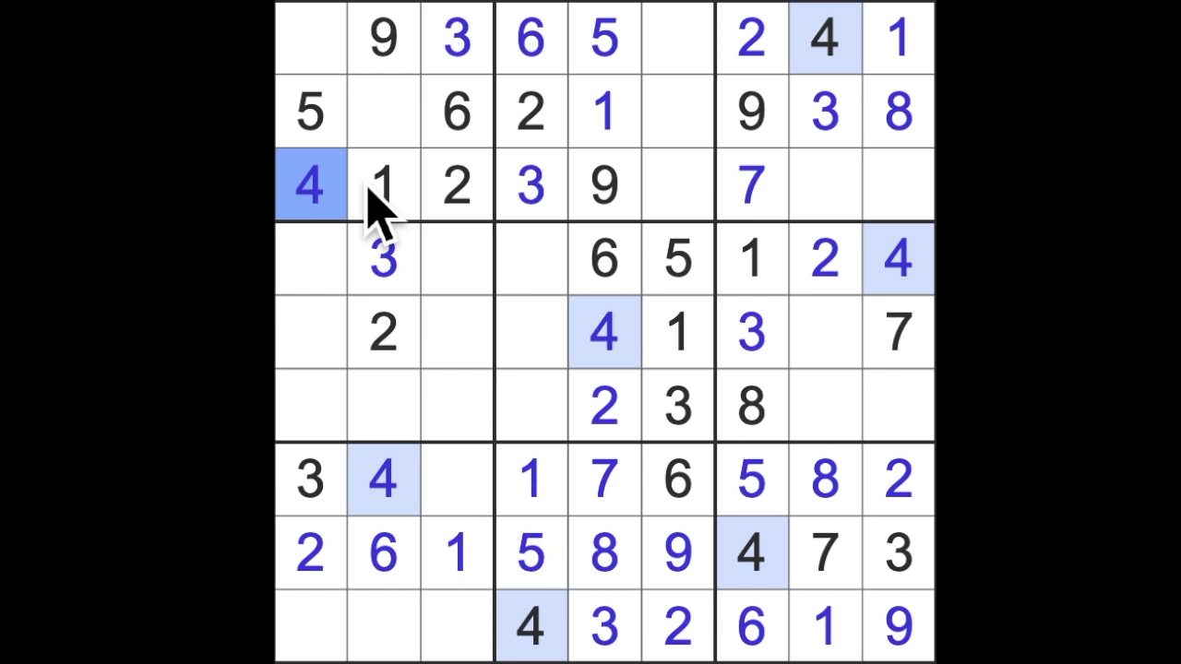
- Check row 2's digits and put an 8 in the top-left corner cell
click(900, 111)
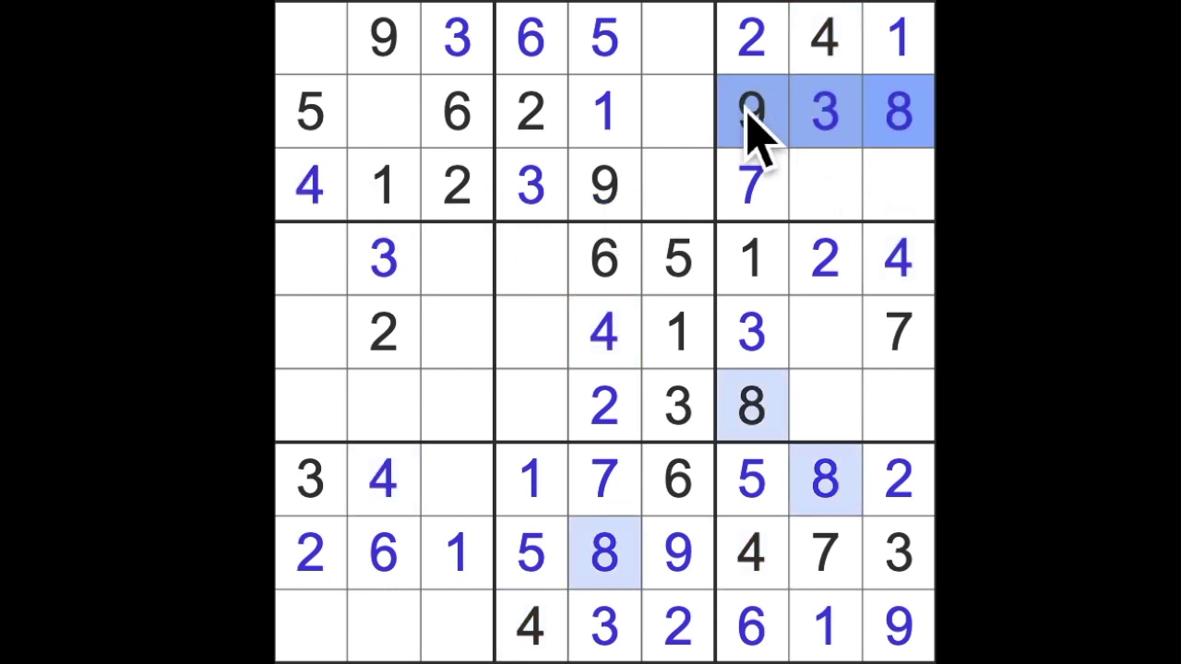
drag(899, 111, 678, 111)
ctrl+drag(383, 39, 530, 38)
click(530, 113)
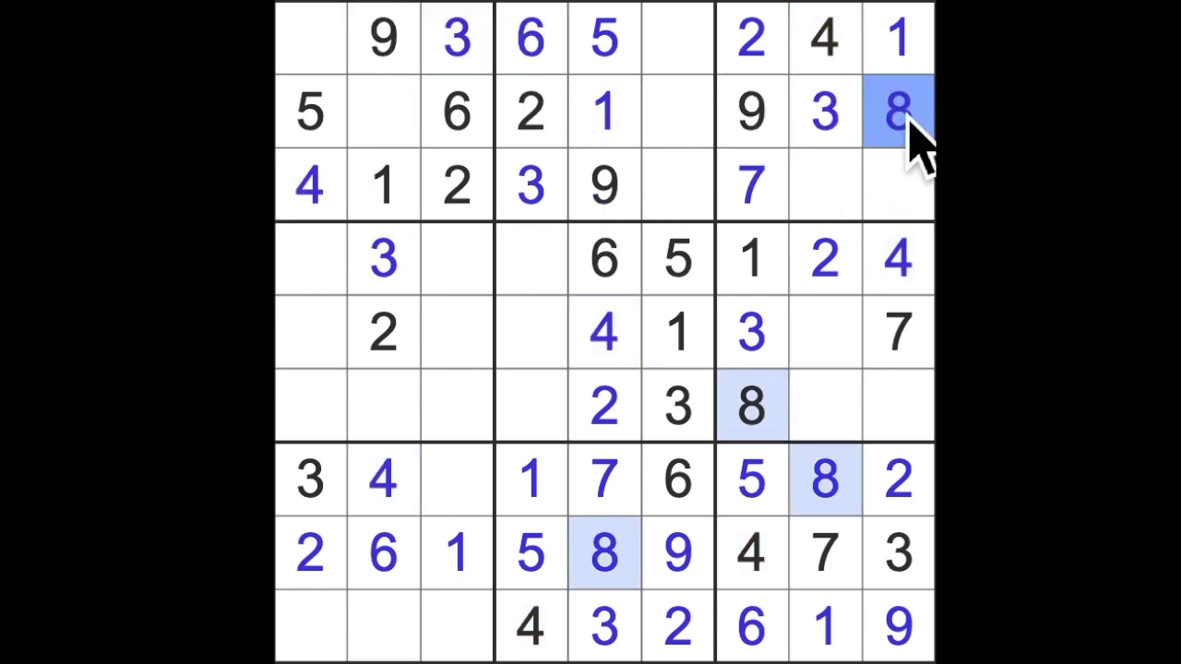
drag(899, 111, 383, 115)
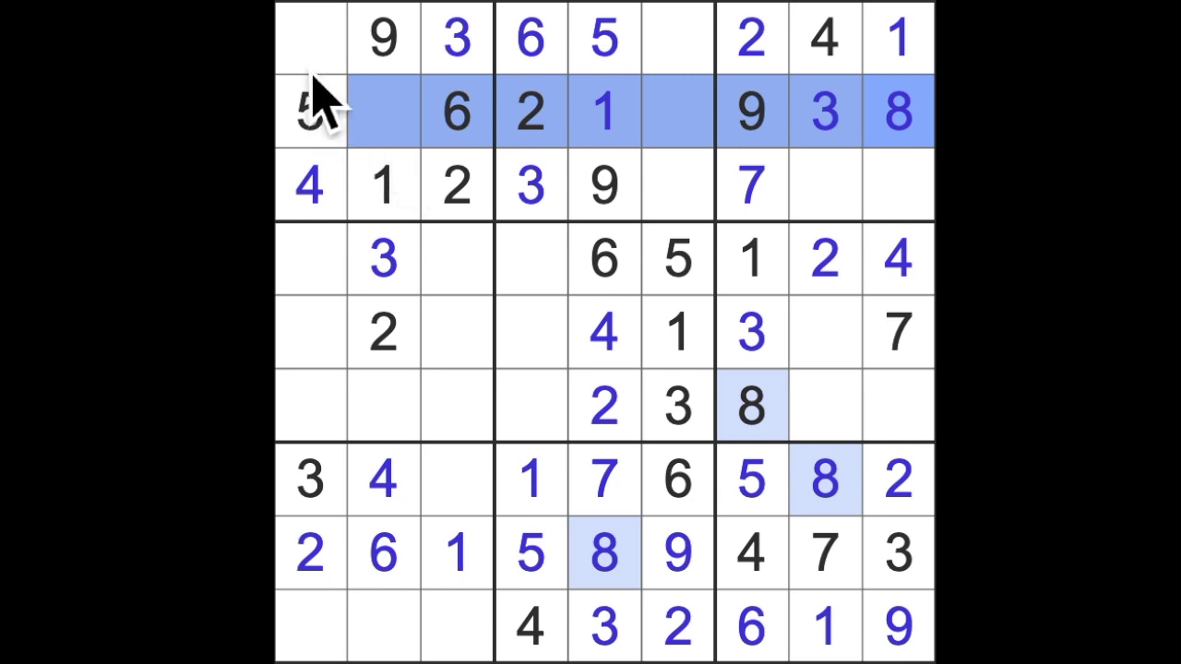
click(310, 39)
text(8)
- Enter 7 at r2c2, then fill column 6's top cells with 7, 4 and 8
click(383, 110)
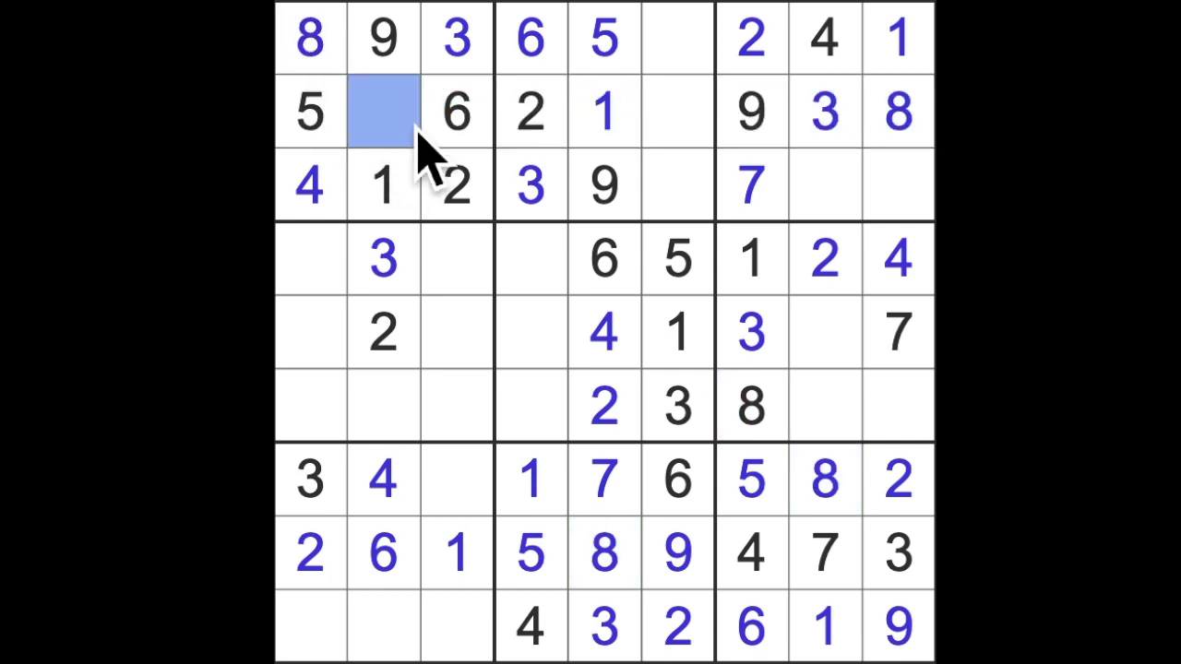
text(7)
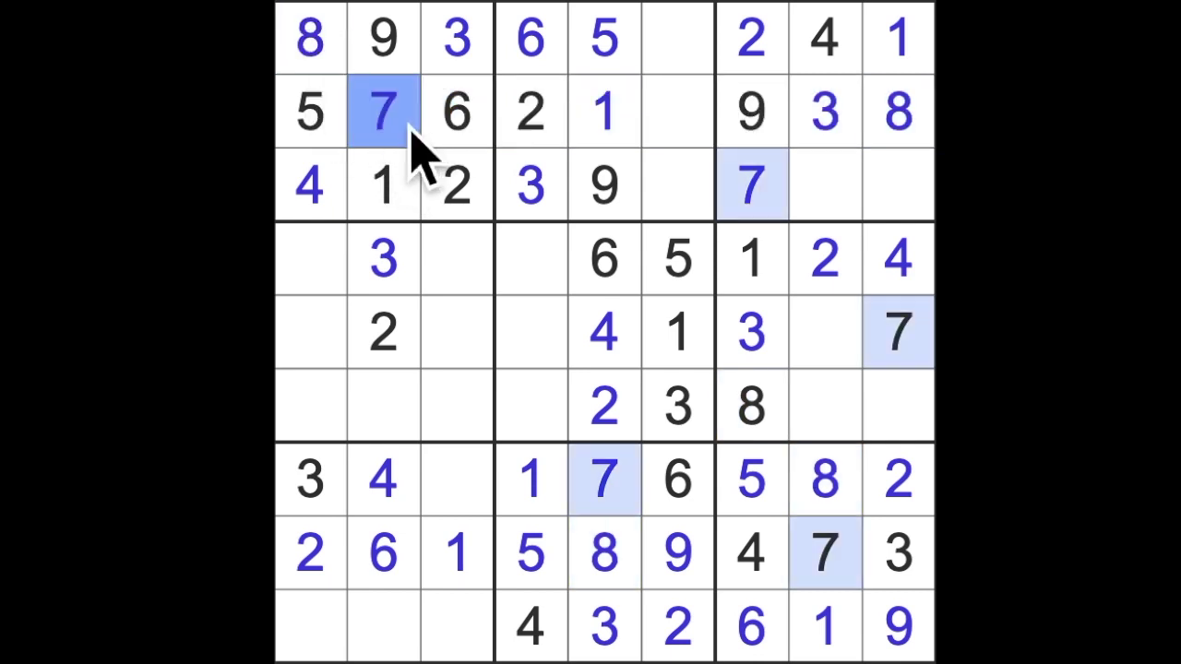
drag(383, 111, 683, 147)
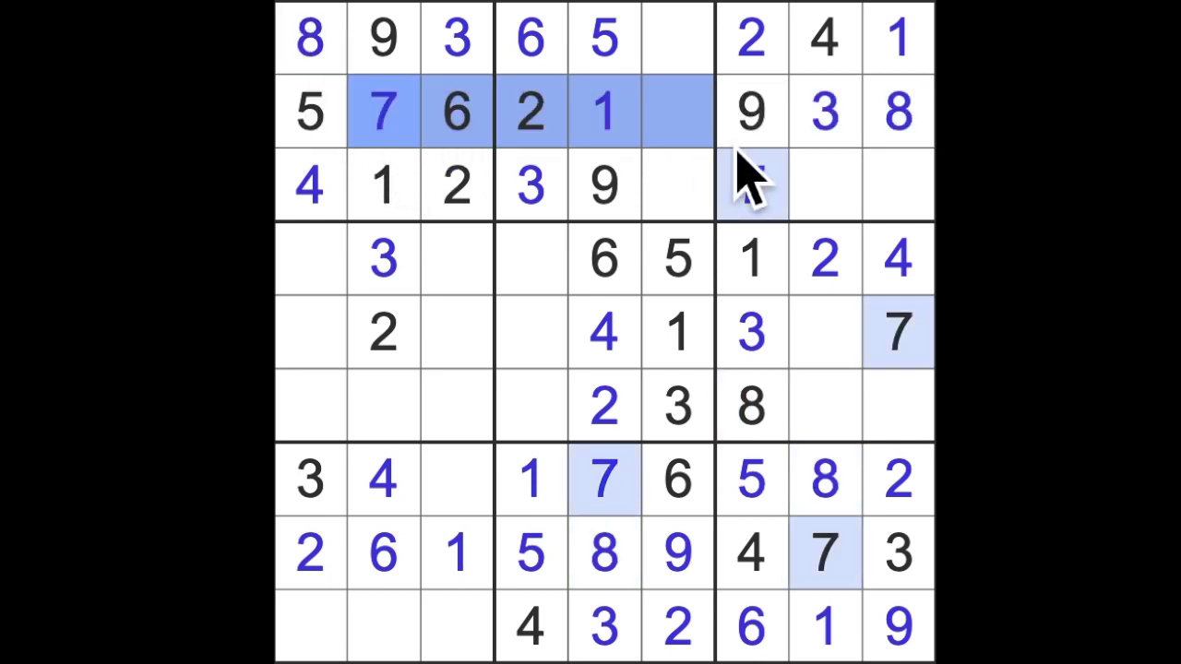
click(680, 64)
text(7)
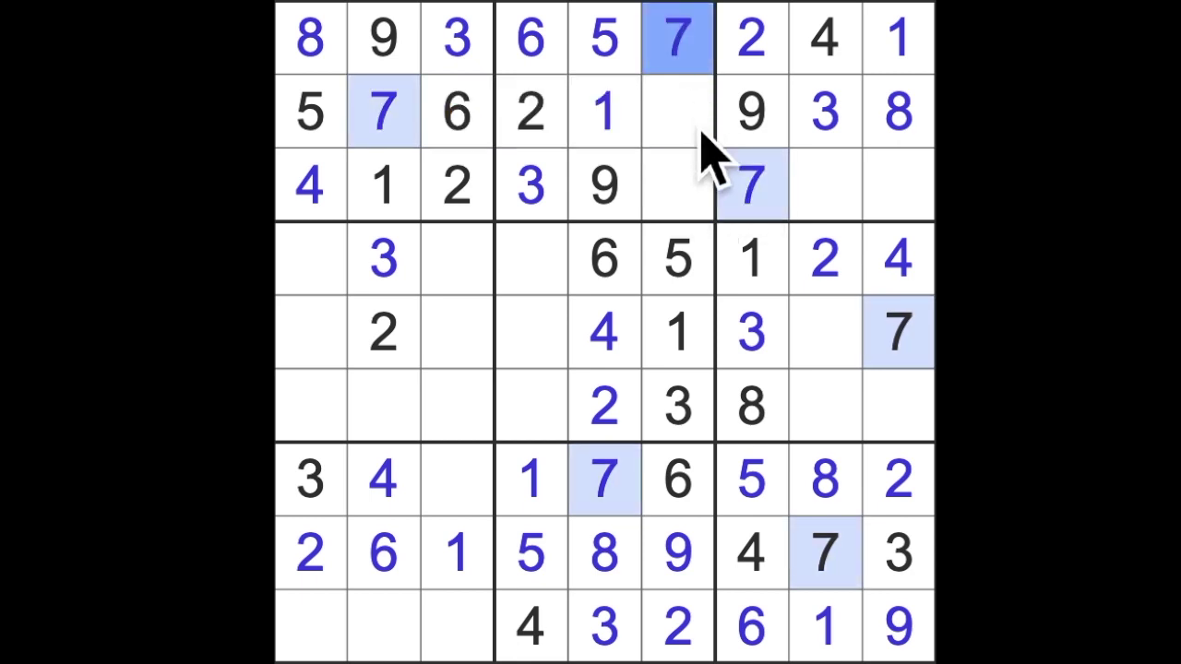
click(678, 111)
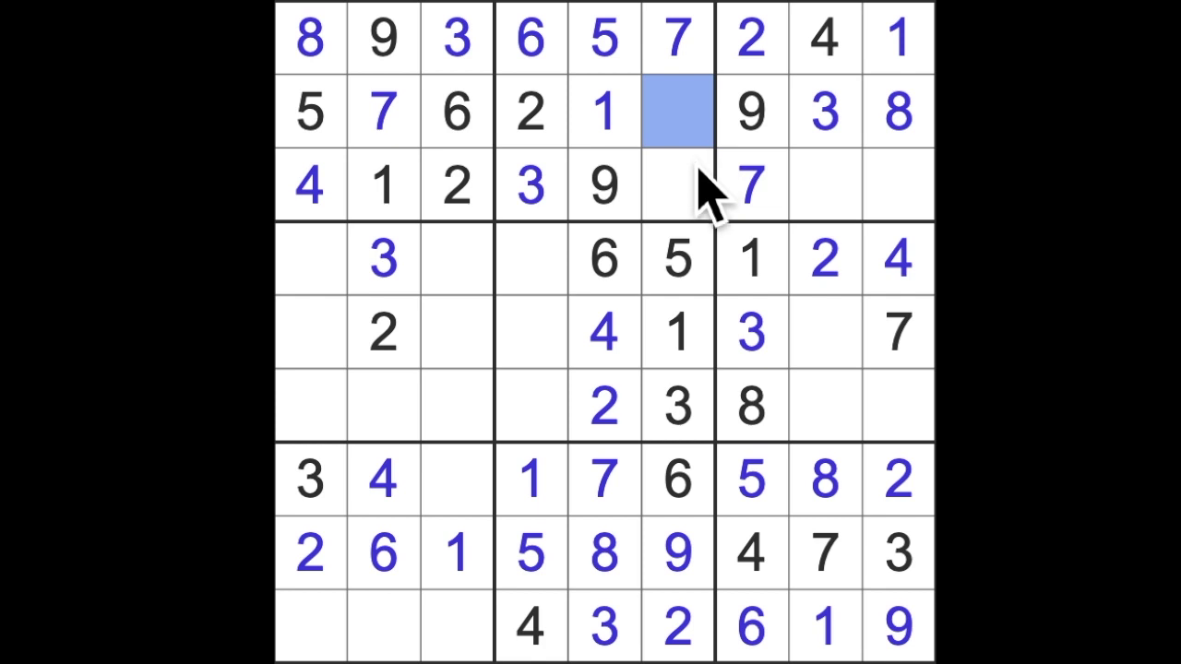
text(4)
click(701, 189)
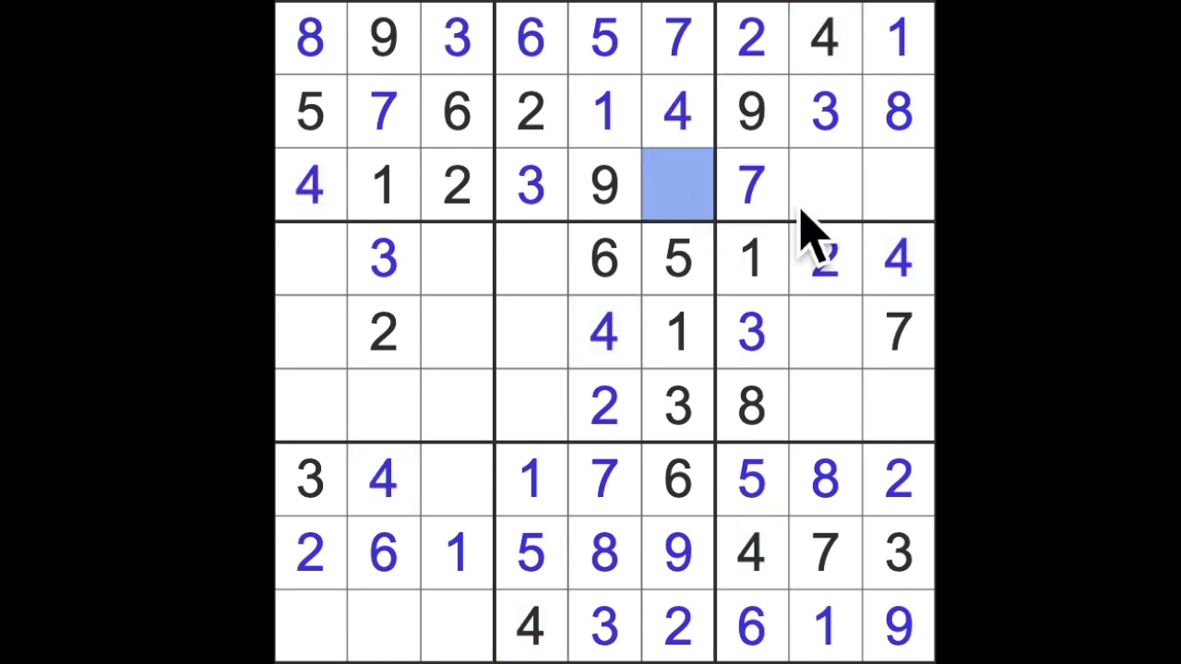
text(8)
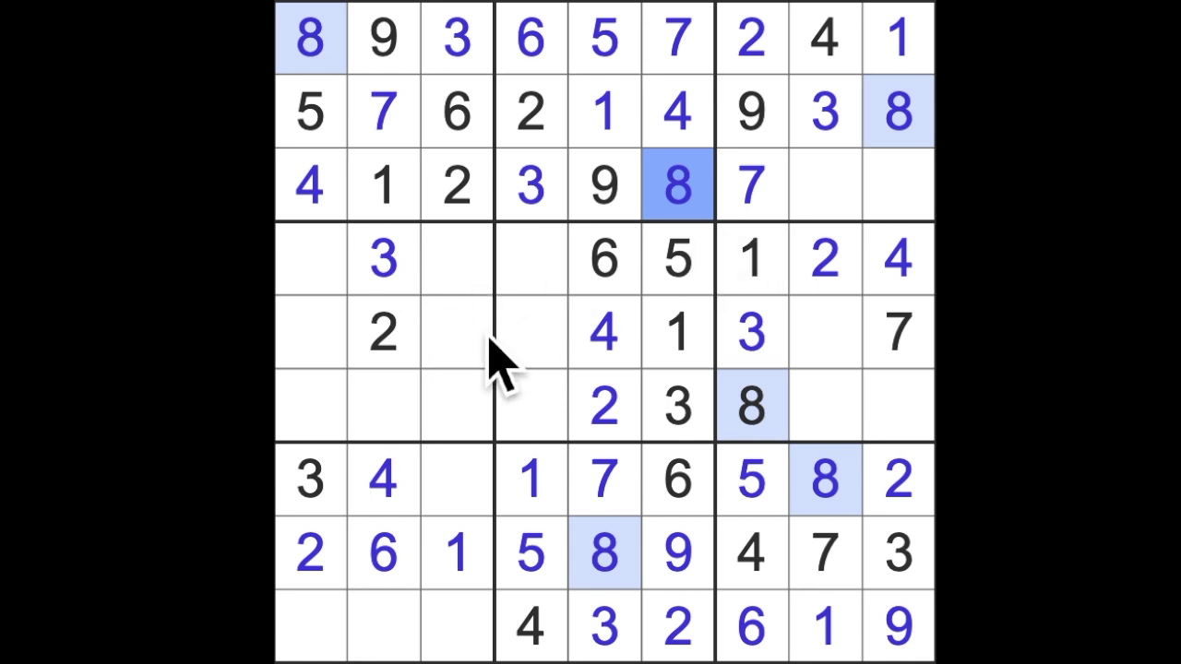
- Finish column 2 with an 8 at row 9 and a 5 at row 6
click(397, 406)
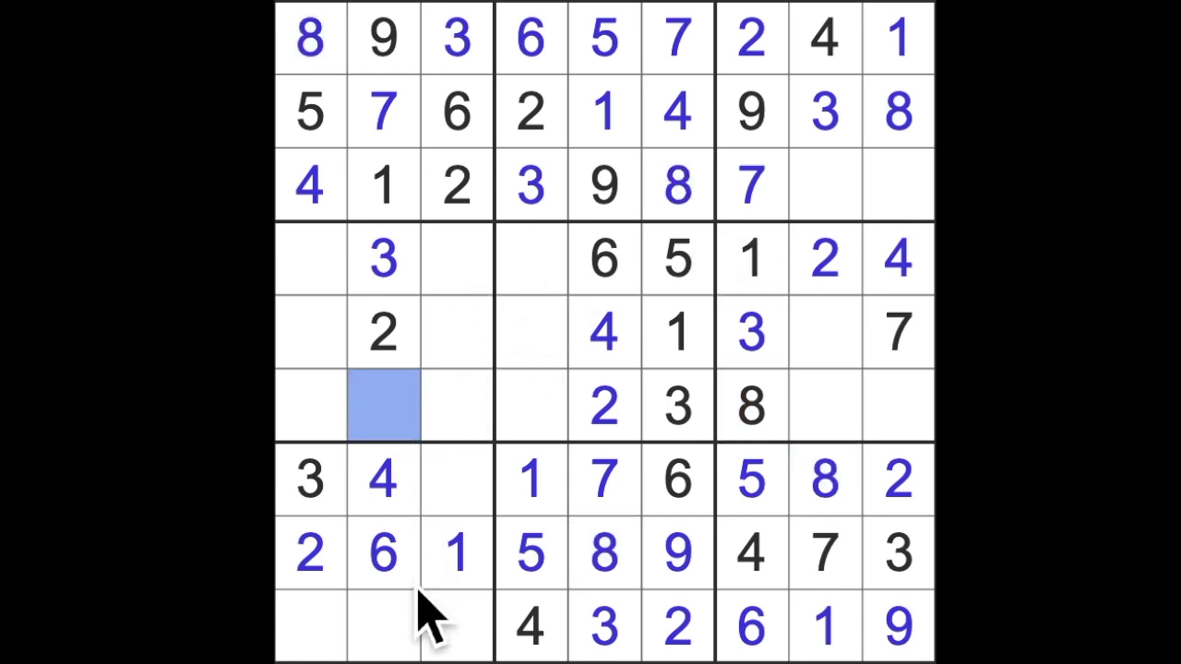
click(405, 618)
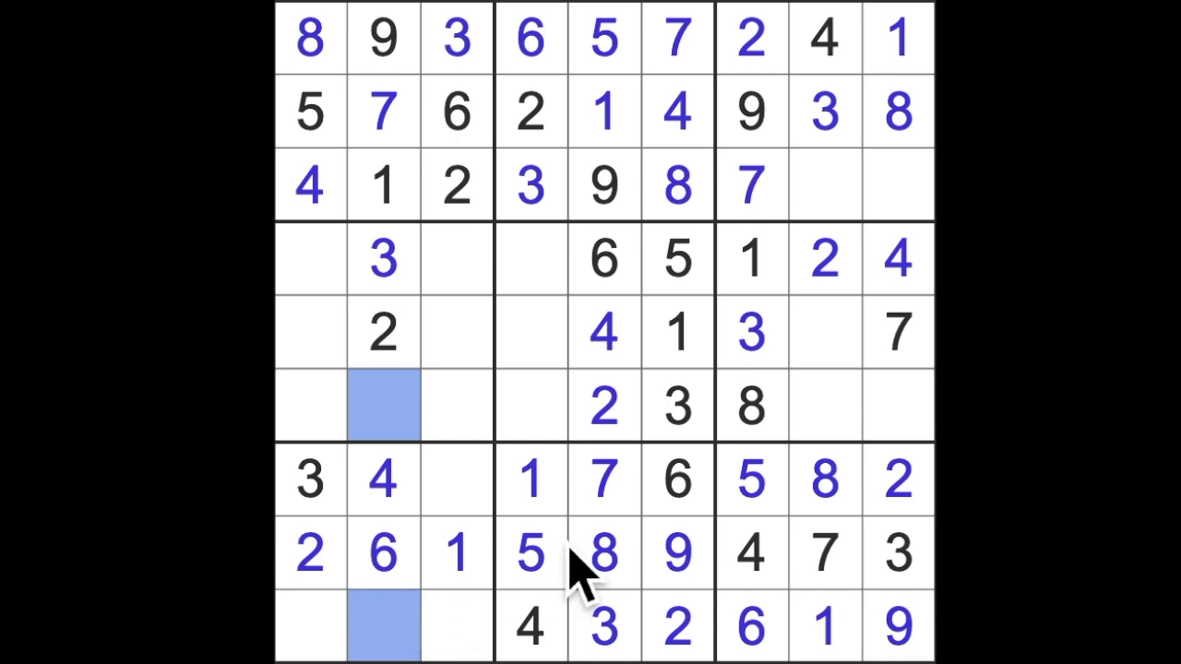
click(752, 406)
click(383, 405)
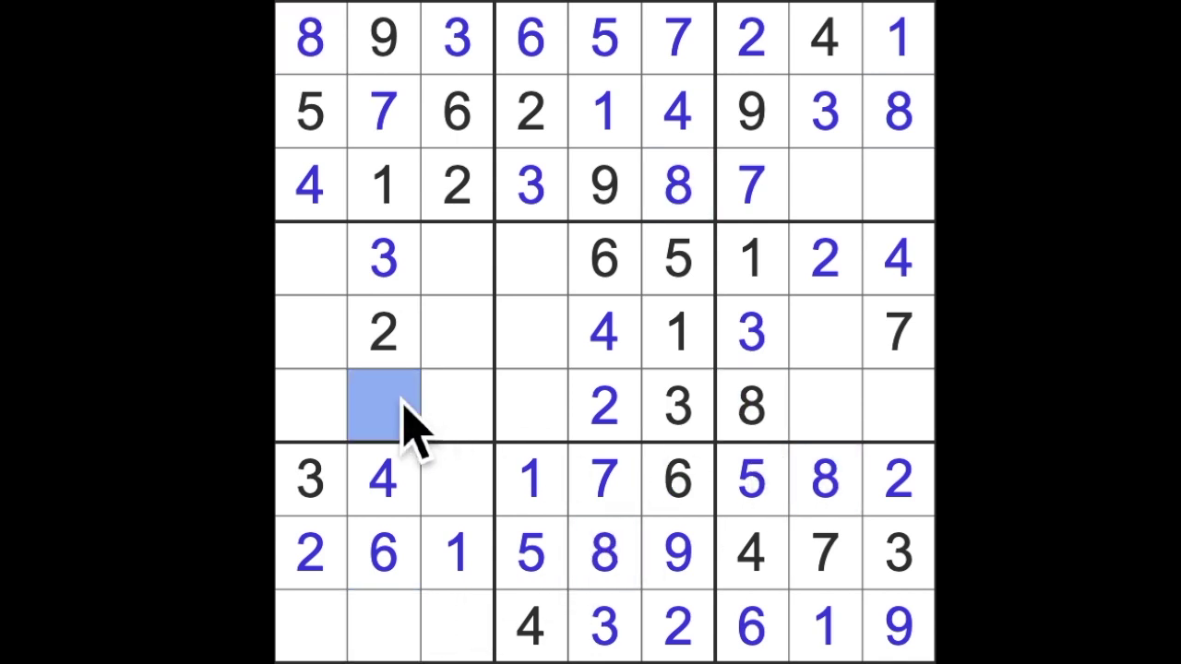
click(406, 641)
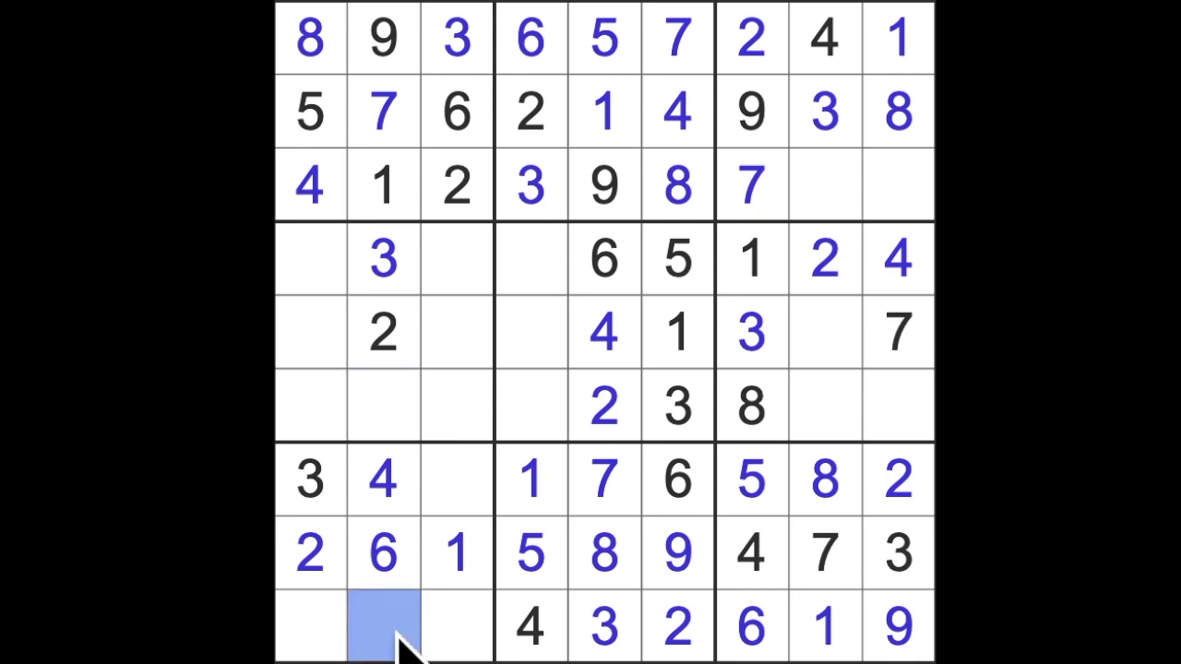
text(8)
click(396, 420)
text(5)
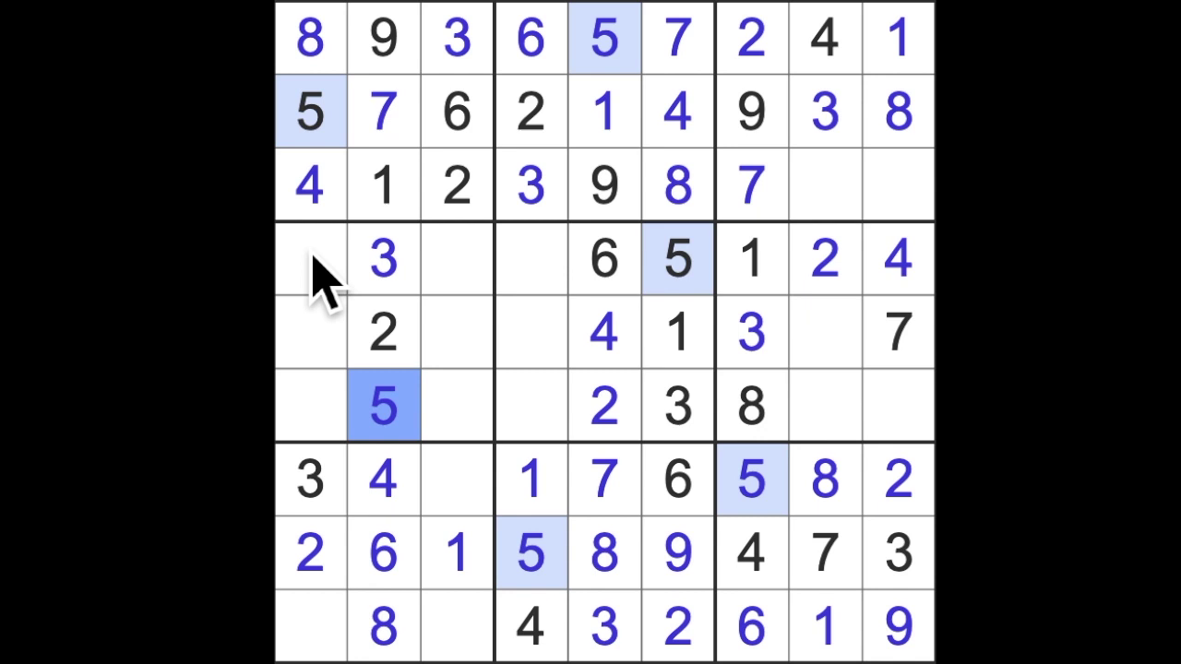
- Fill the bottom-left box with 5 at r9c3, 9 at r7c3 and 7 at r9c1
drag(311, 111, 311, 627)
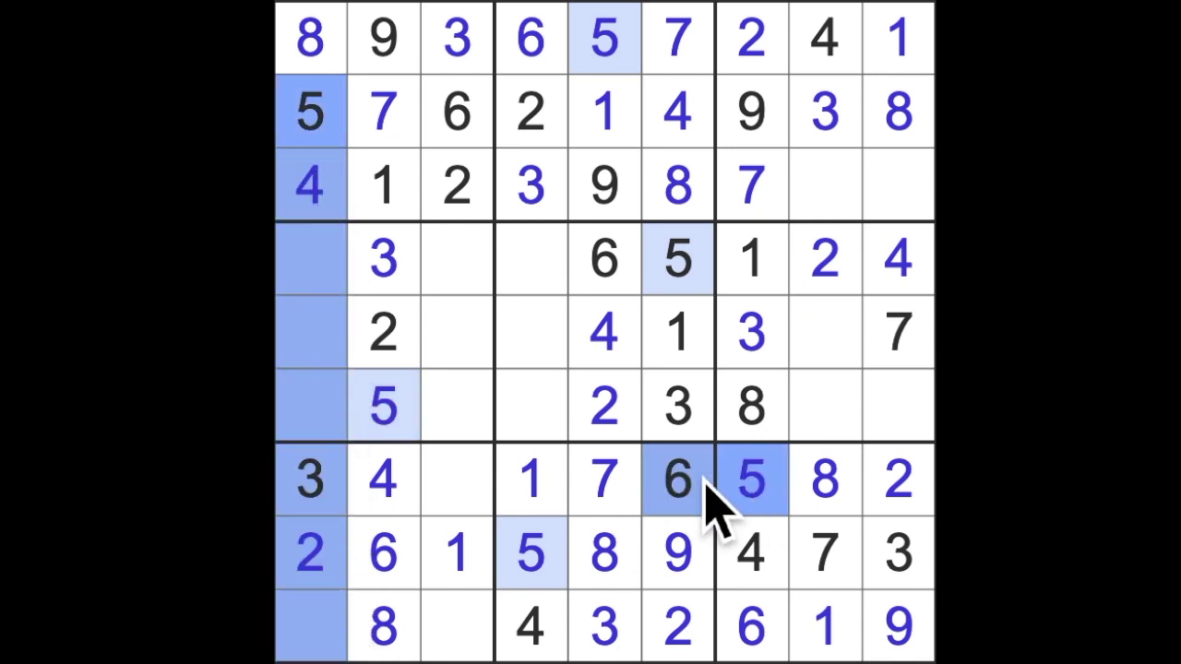
drag(752, 479, 456, 480)
click(457, 627)
text(5)
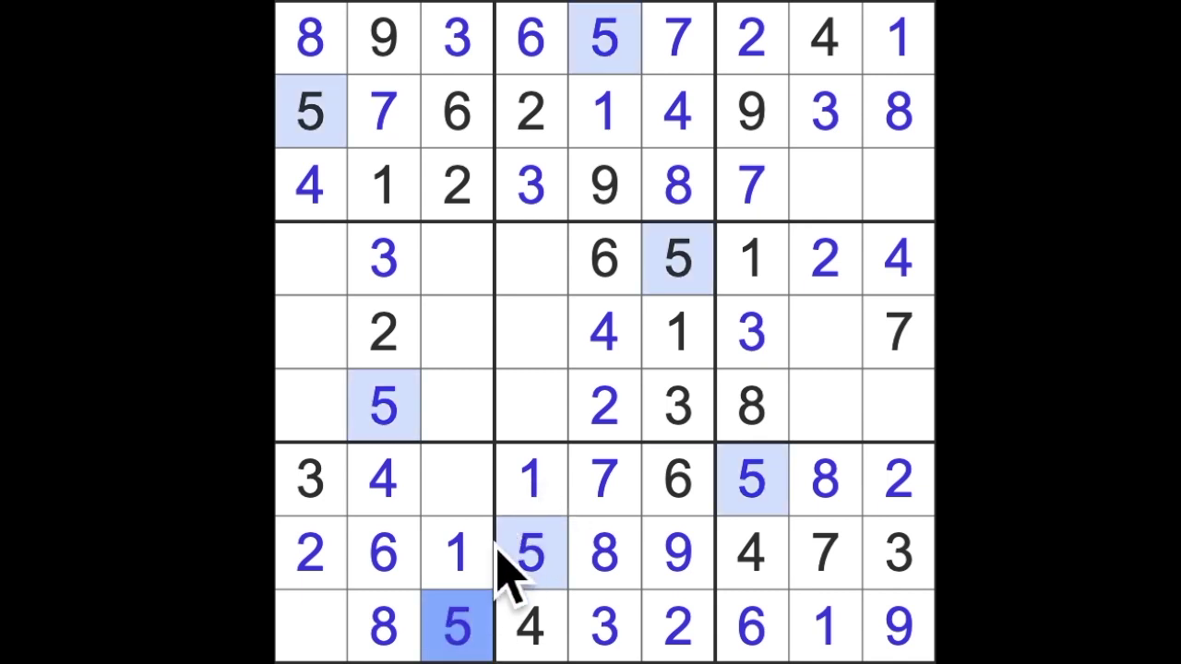
click(460, 484)
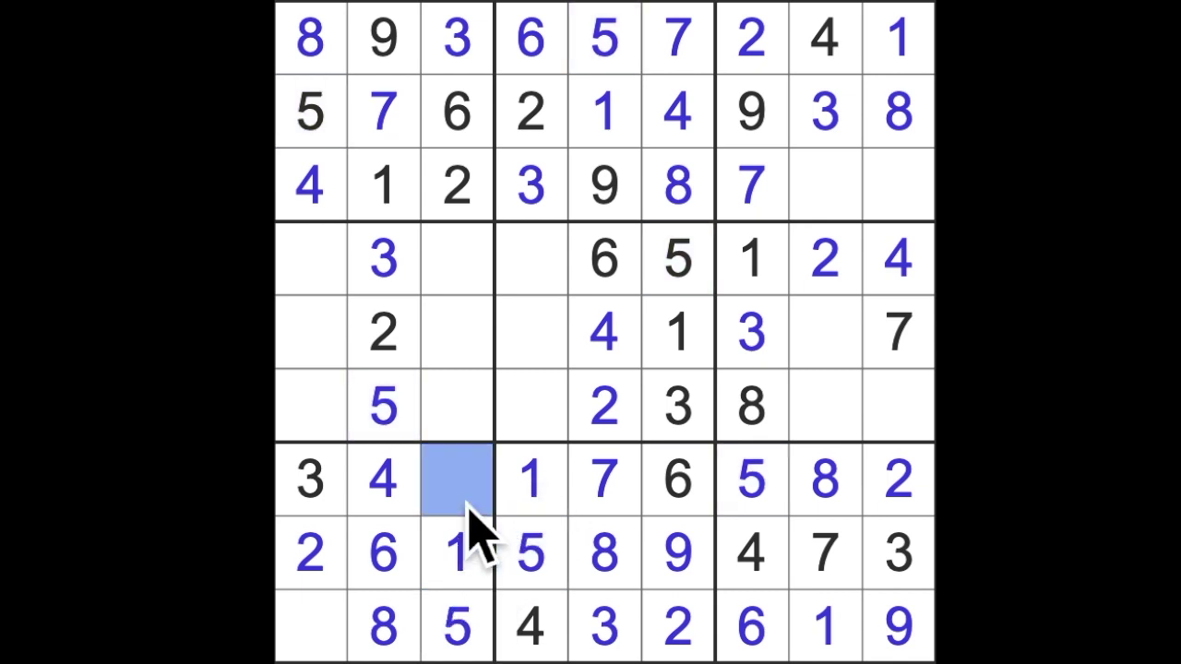
text(9)
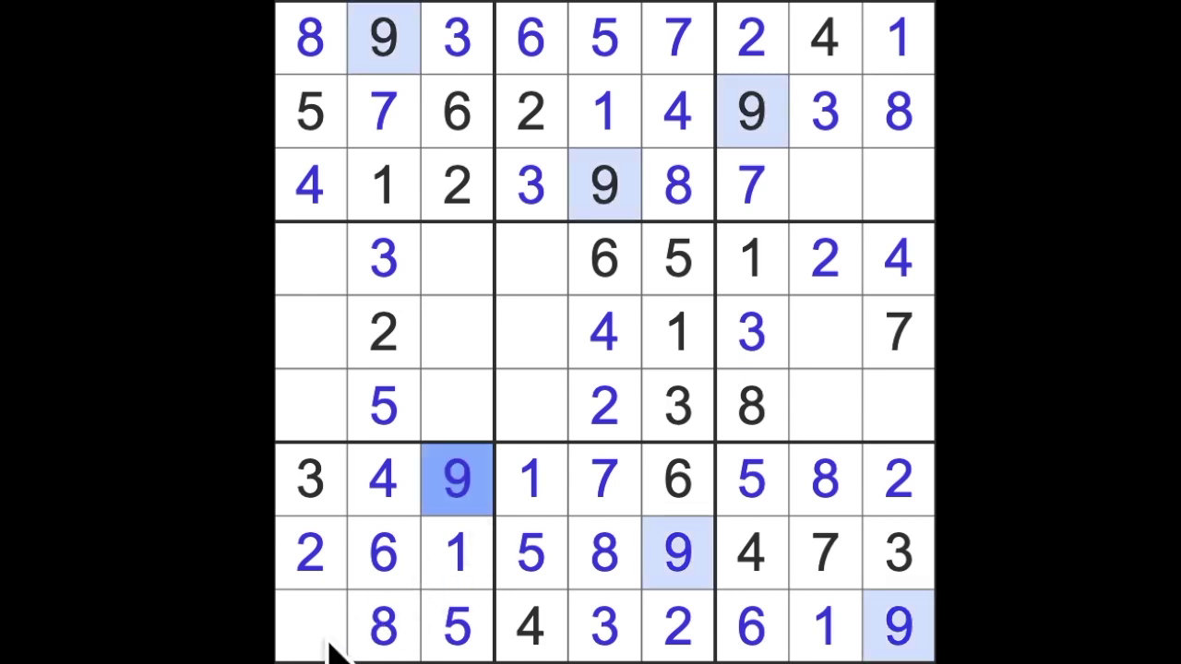
click(311, 625)
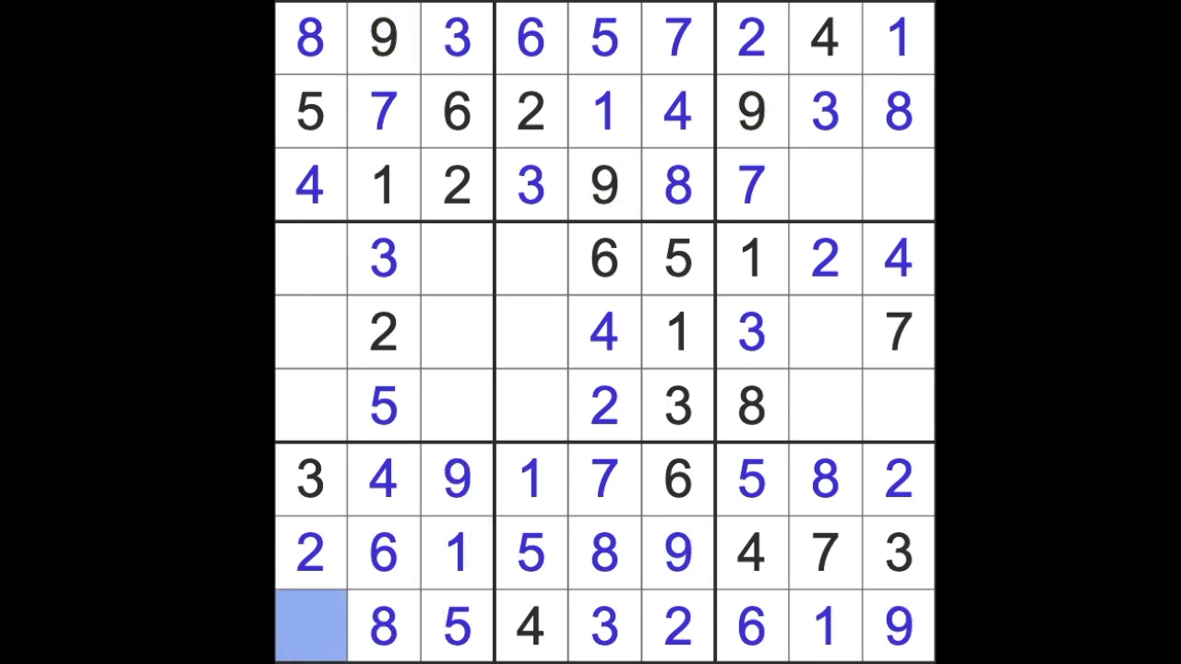
text(7)
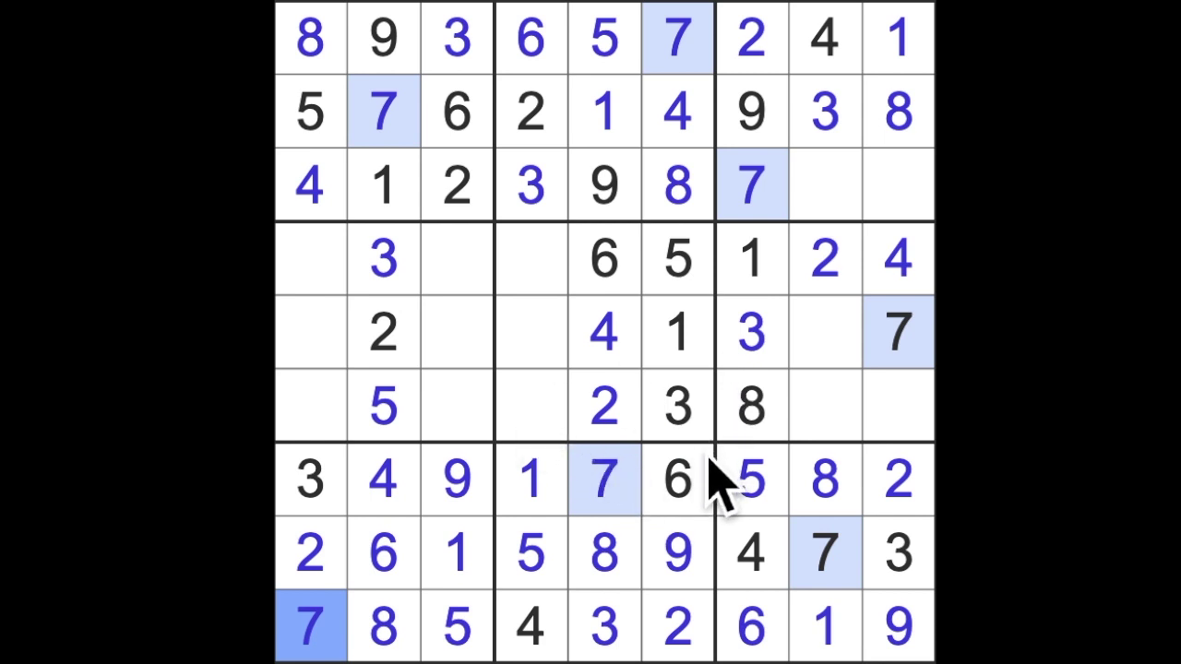
- Enter a 1 at row 6, column 1 and a 4 at row 6, column 3
click(705, 337)
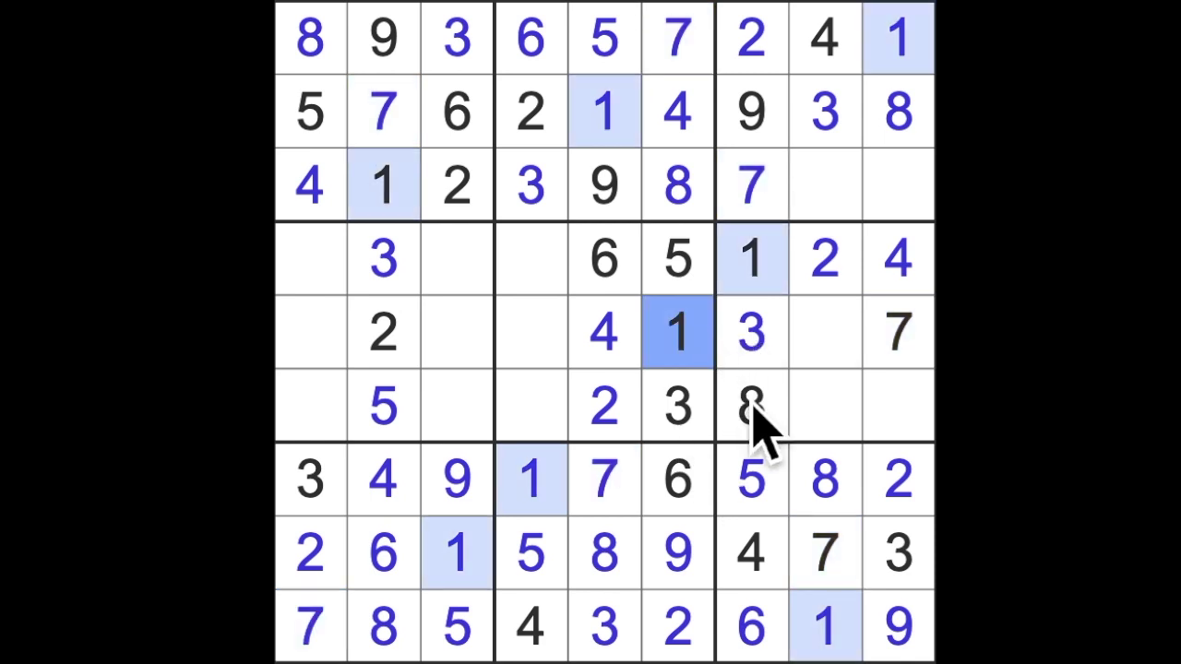
drag(604, 332, 286, 369)
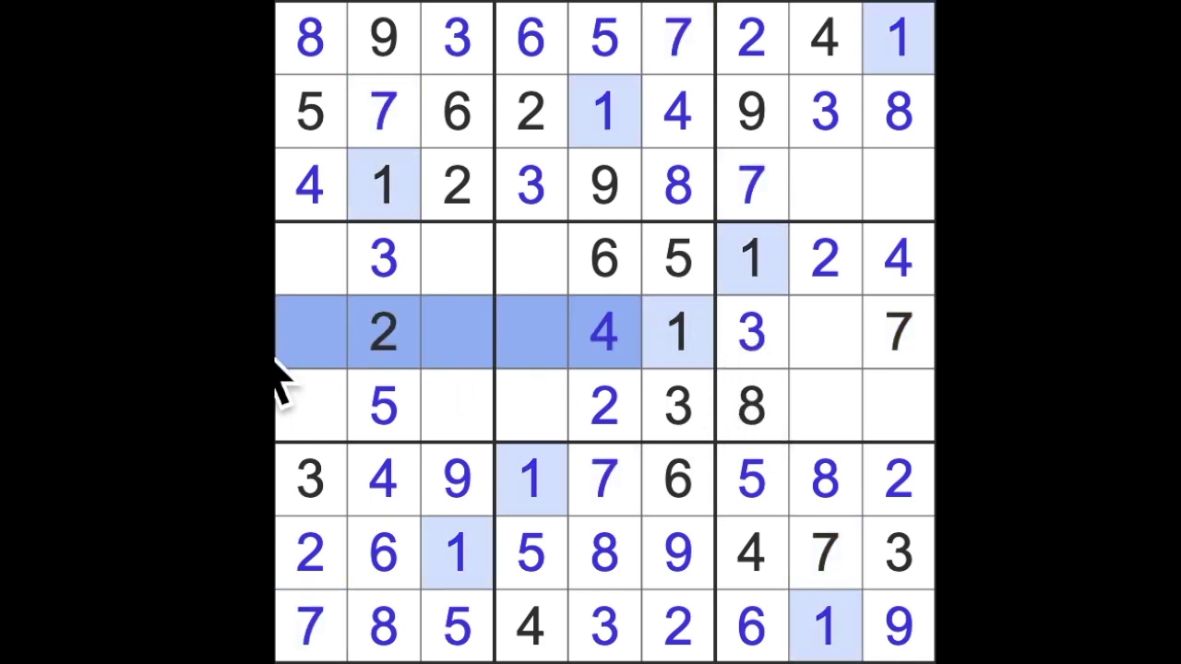
mouse_move(752, 267)
mouse_down()
mouse_move(441, 300)
mouse_move(351, 434)
mouse_up()
click(310, 419)
text(1)
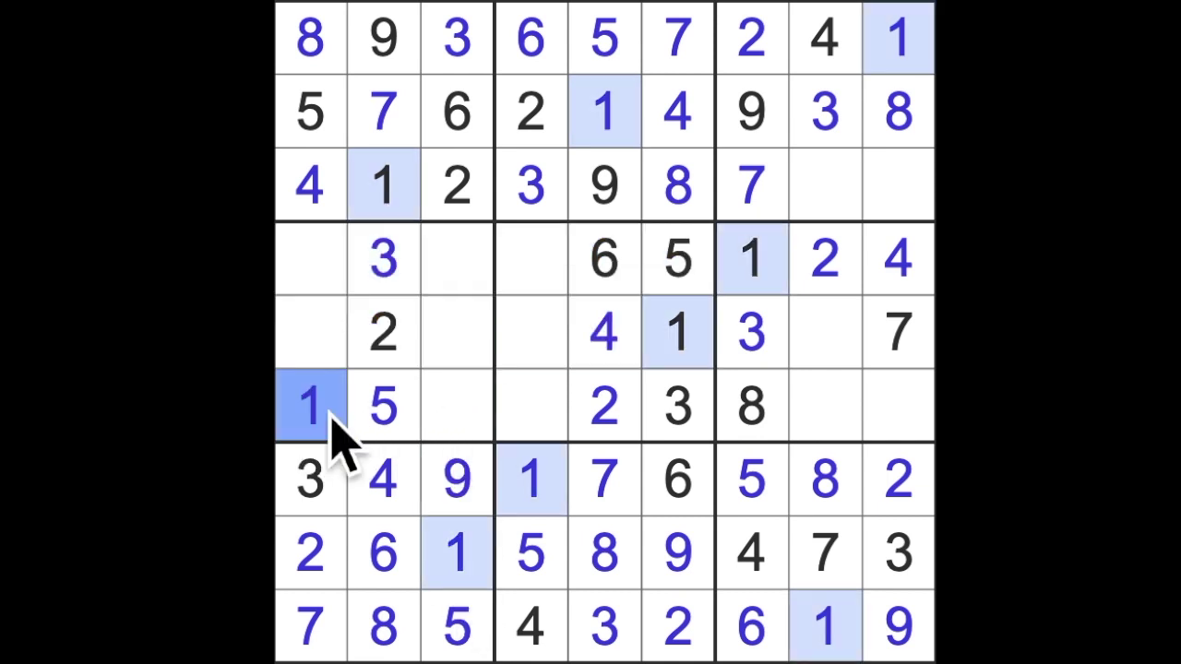
click(604, 332)
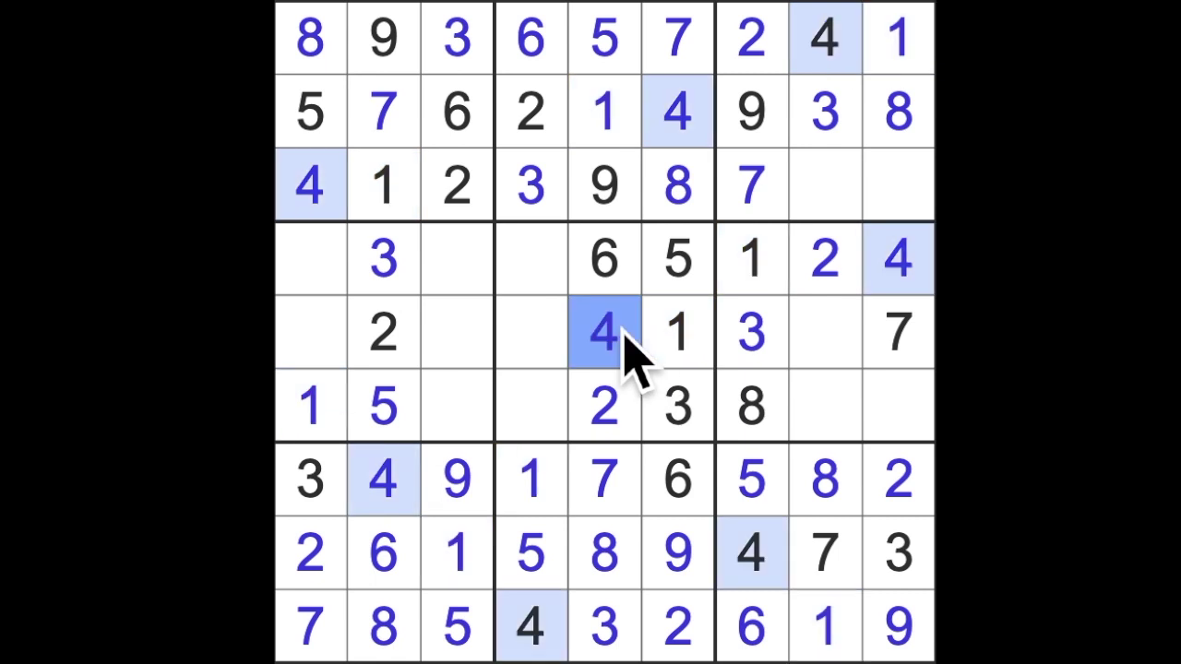
drag(604, 332, 296, 350)
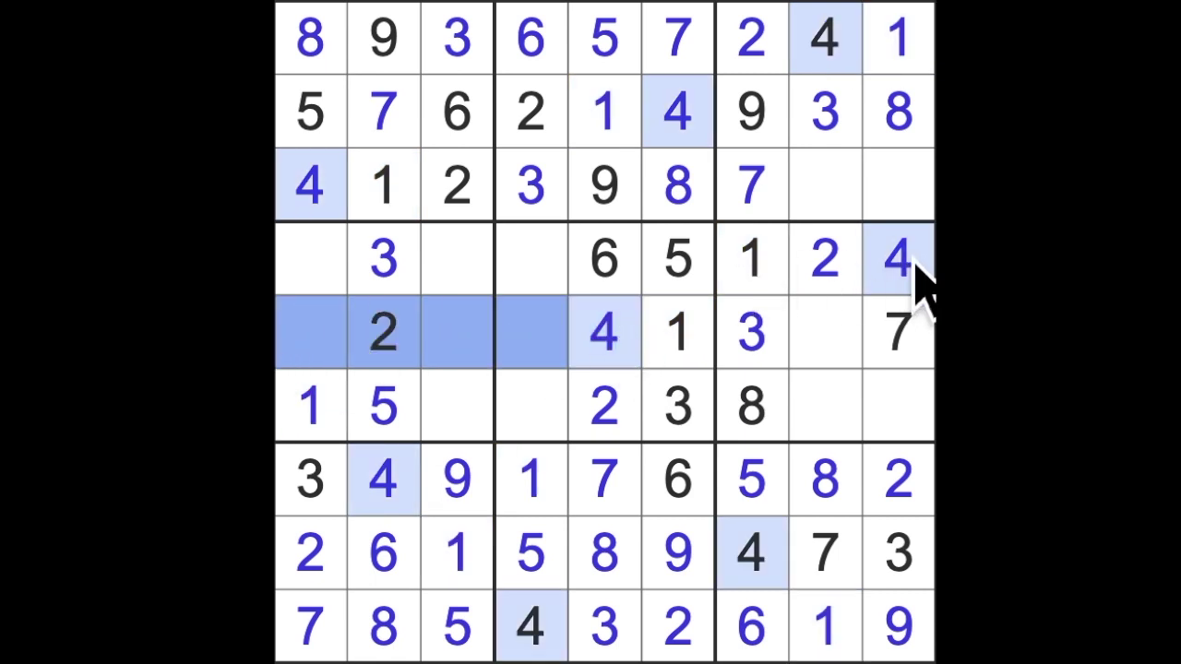
drag(899, 263, 383, 332)
click(459, 406)
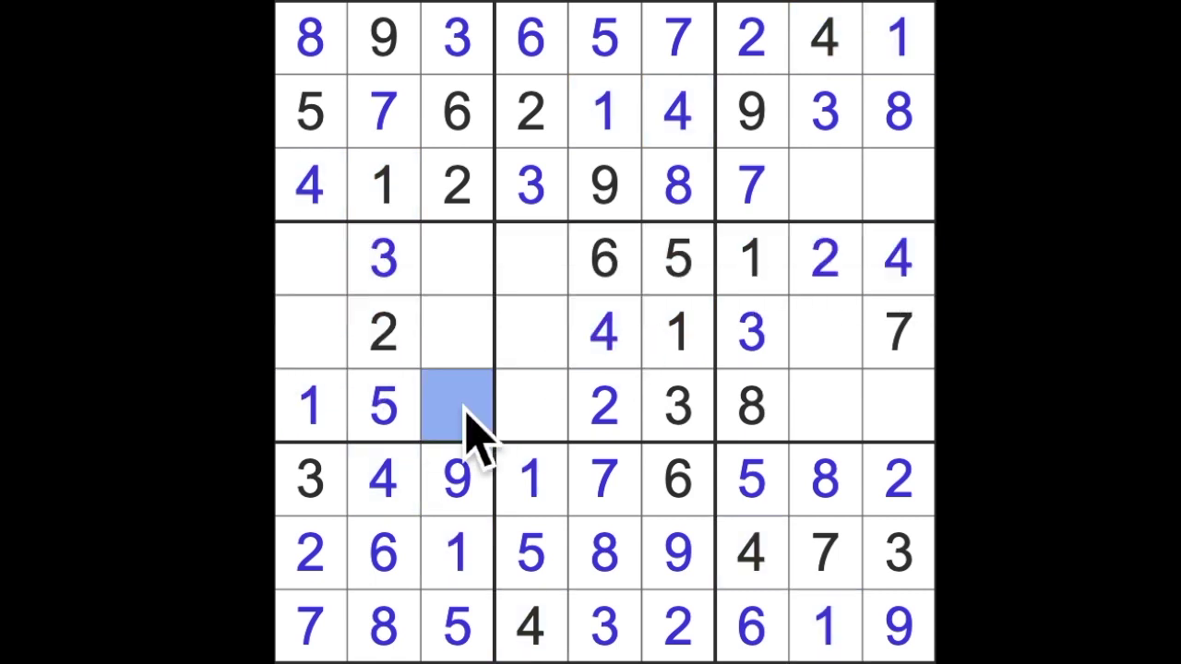
text(4)
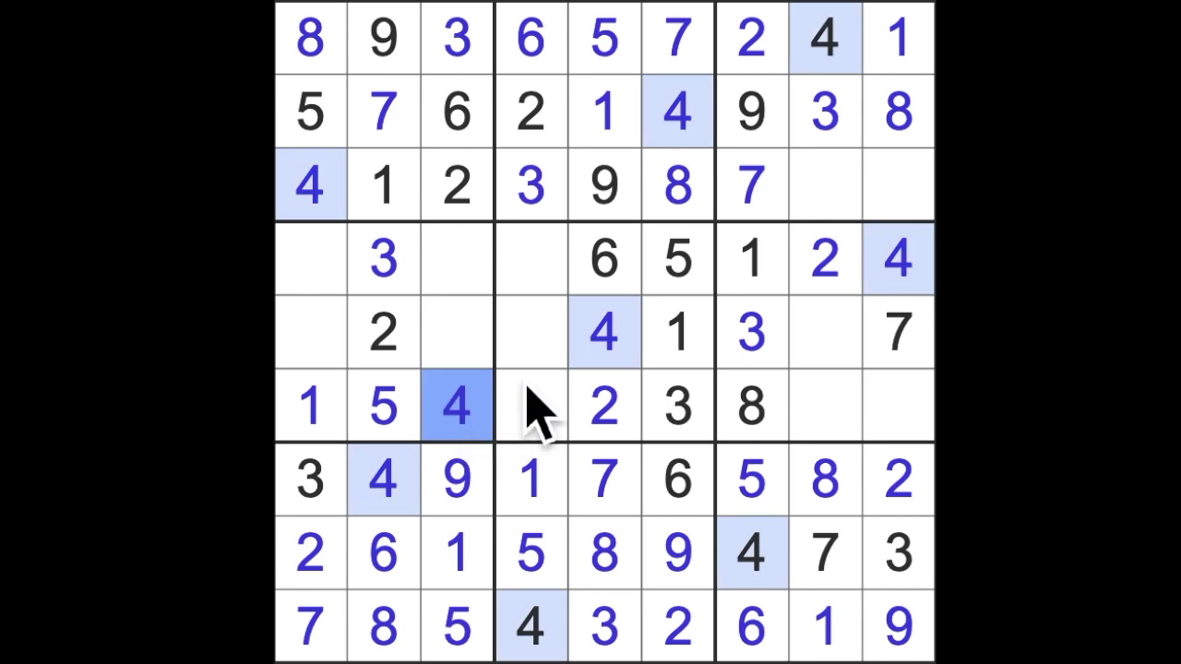
- Place 5s at row 5, column 8 and row 3, column 9
drag(678, 258, 332, 277)
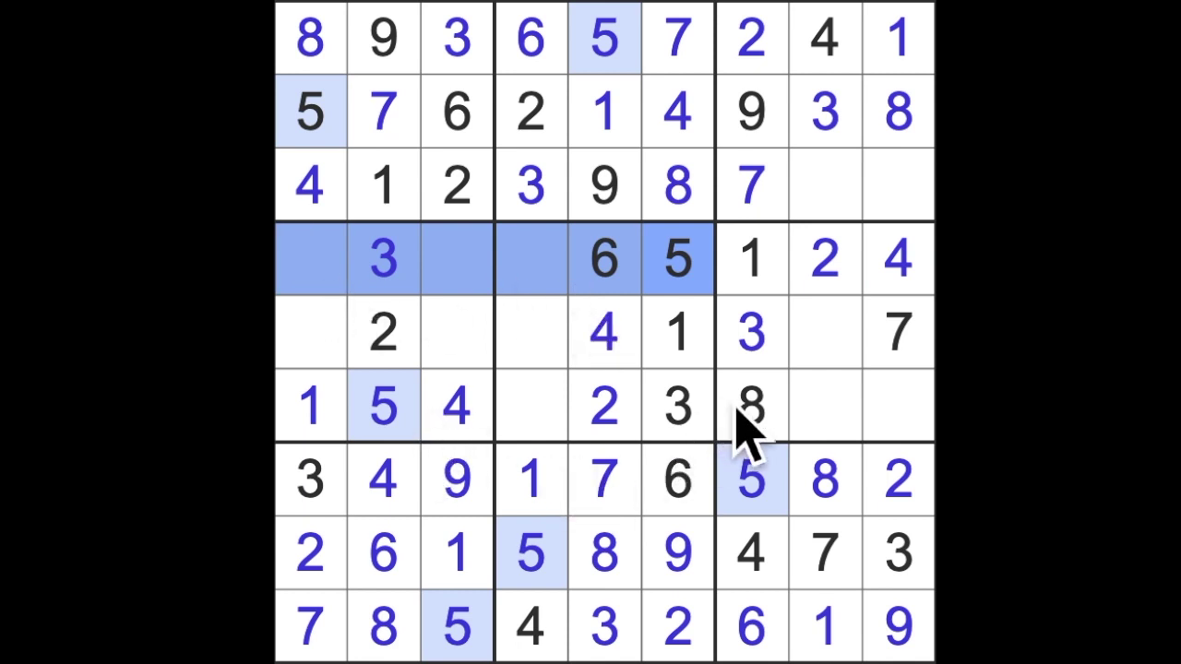
drag(383, 405, 886, 401)
click(835, 342)
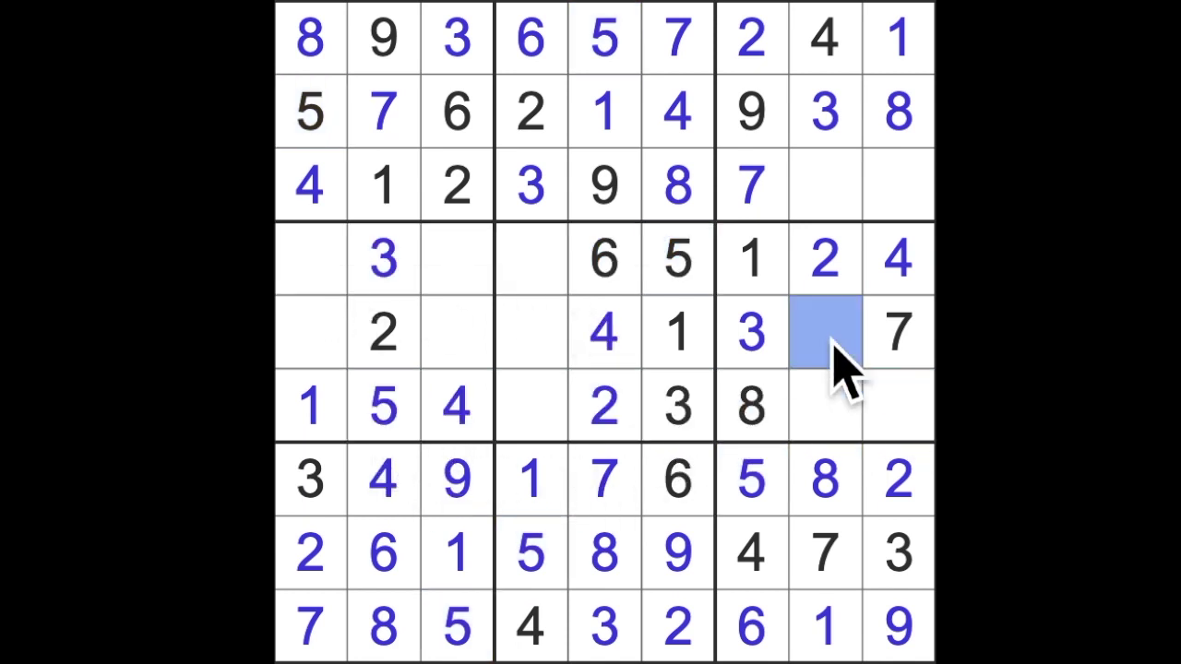
key(5)
drag(834, 345, 834, 189)
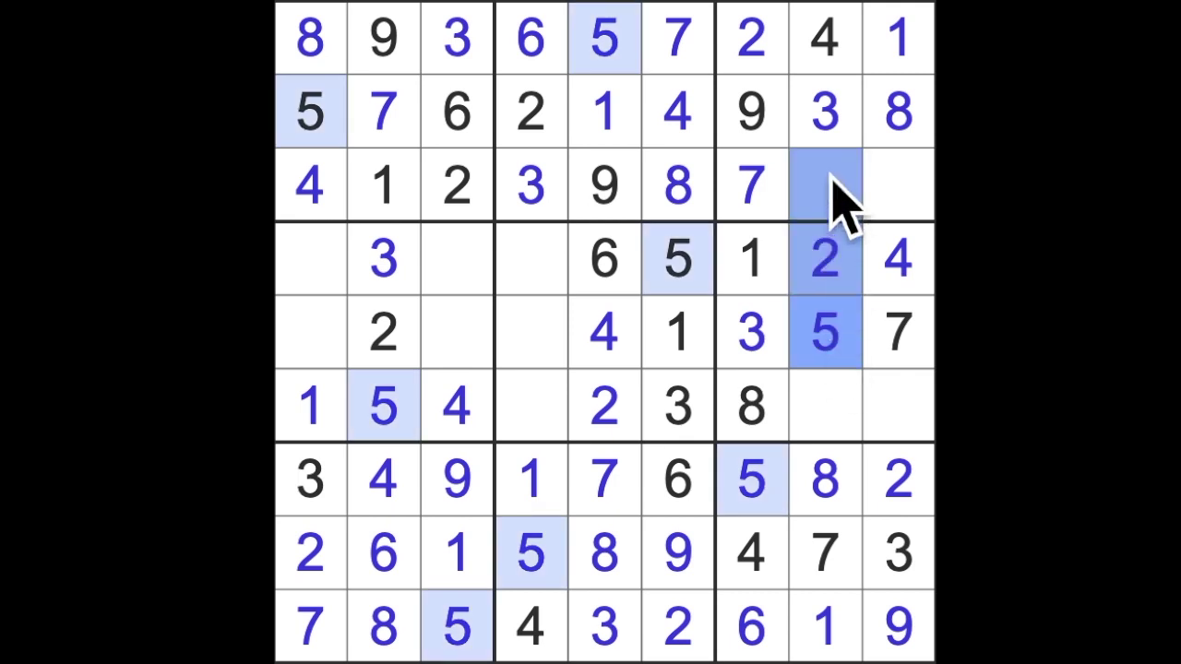
click(900, 189)
key(5)
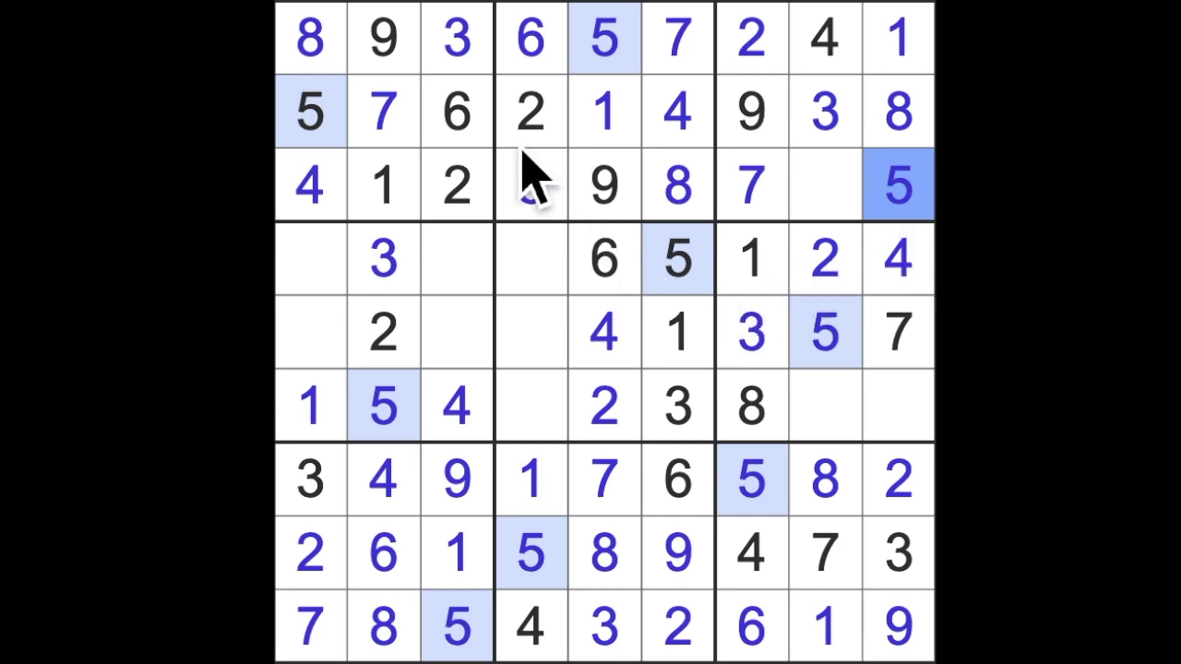
- Enter 6s at r3c8, r6c9 and r5c1
click(540, 41)
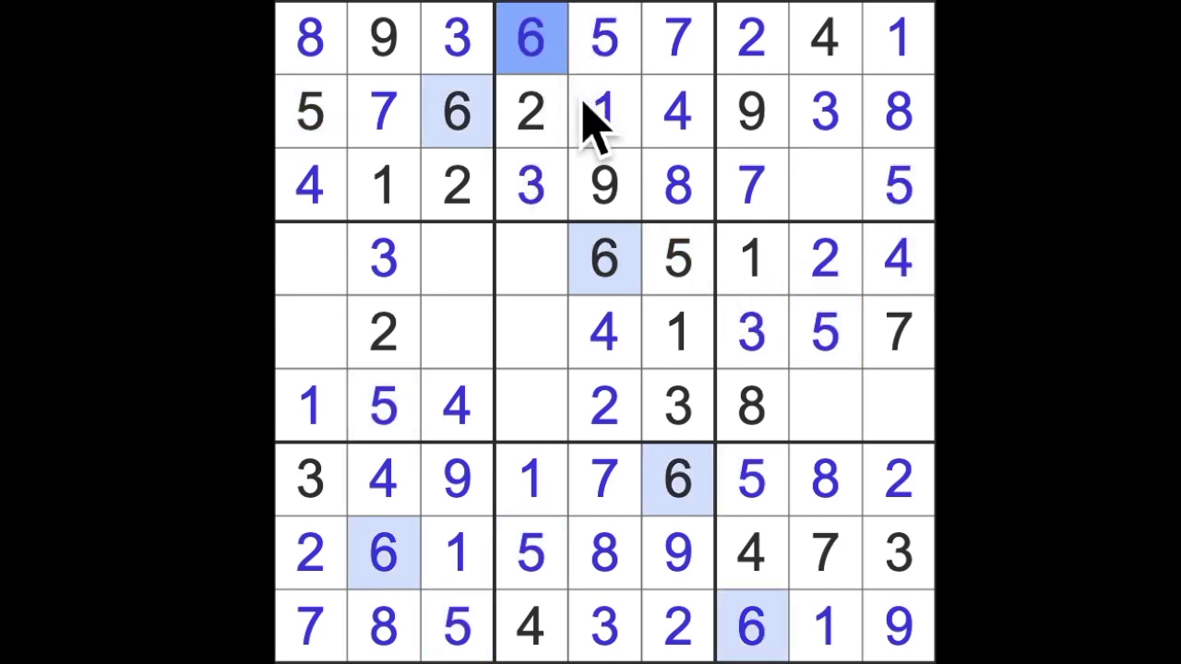
click(825, 184)
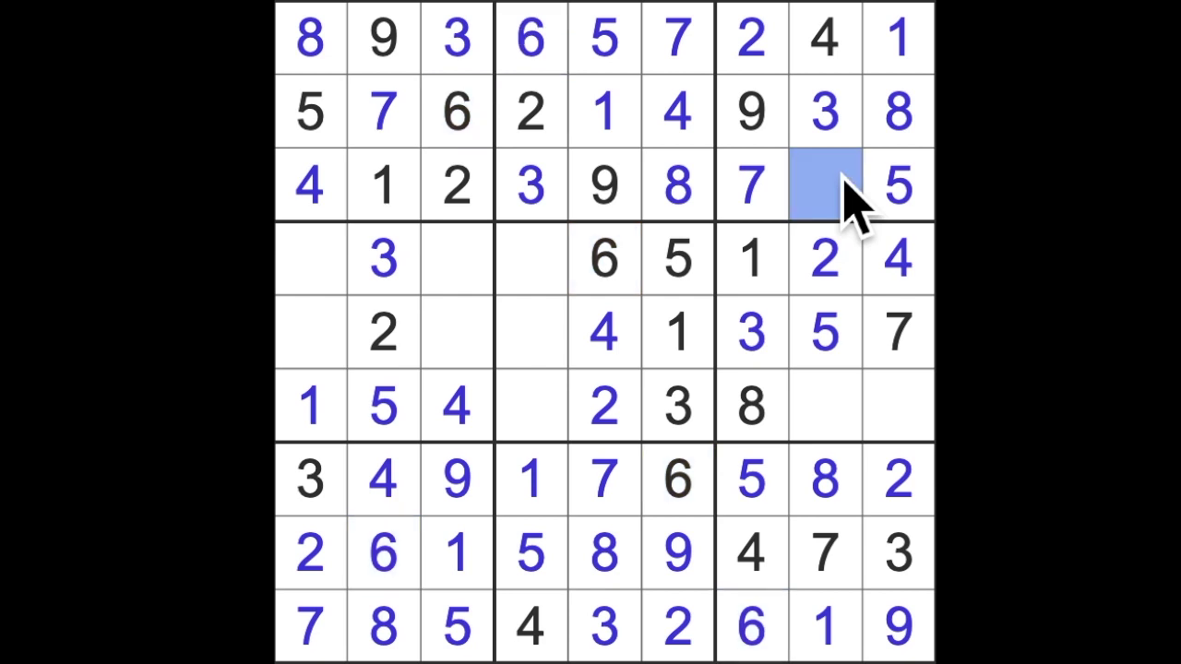
text(6)
drag(825, 185, 826, 406)
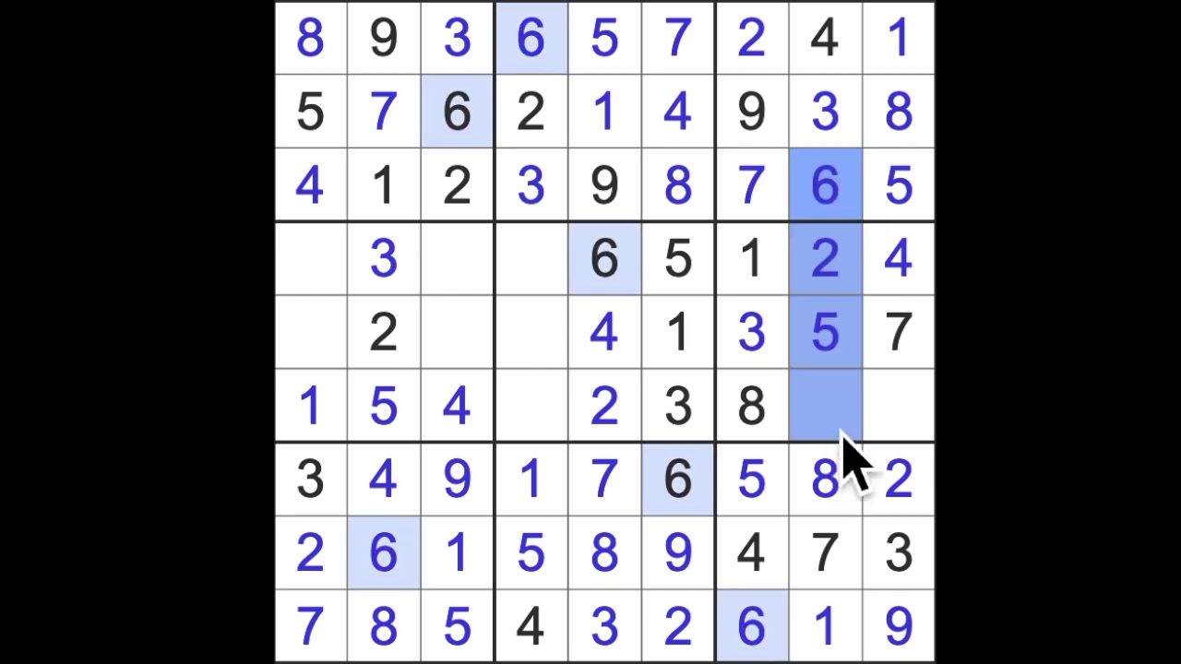
click(899, 406)
text(6)
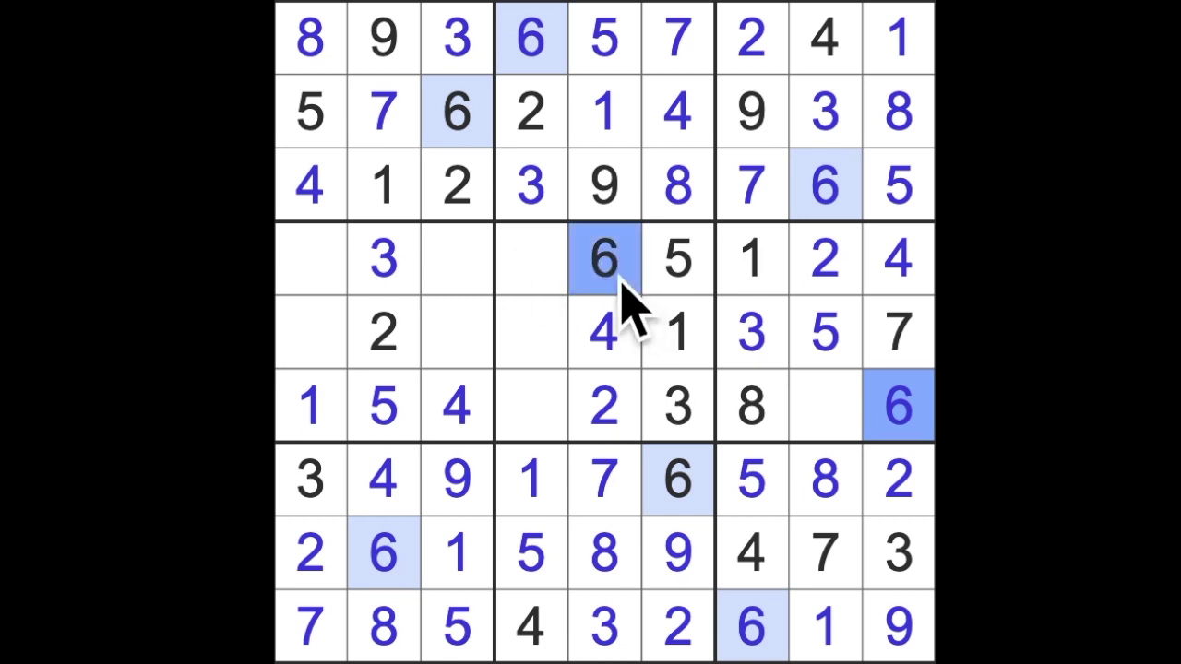
mouse_move(604, 258)
mouse_down()
mouse_move(358, 293)
mouse_move(310, 259)
mouse_up()
drag(457, 111, 457, 406)
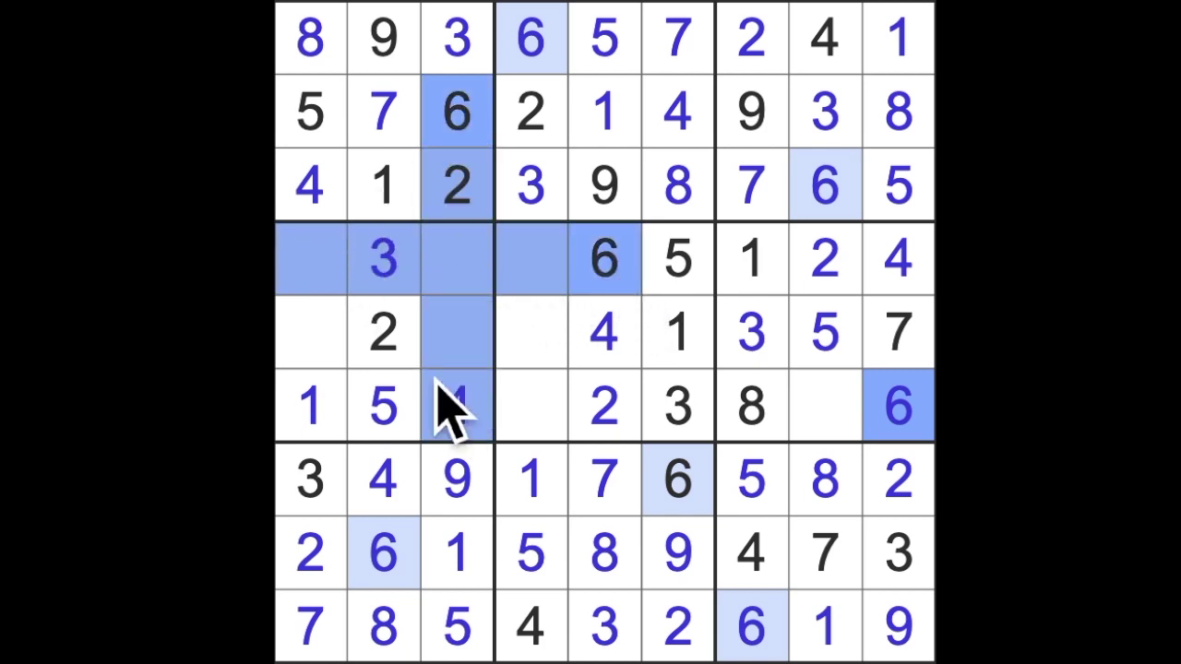
click(310, 332)
text(6)
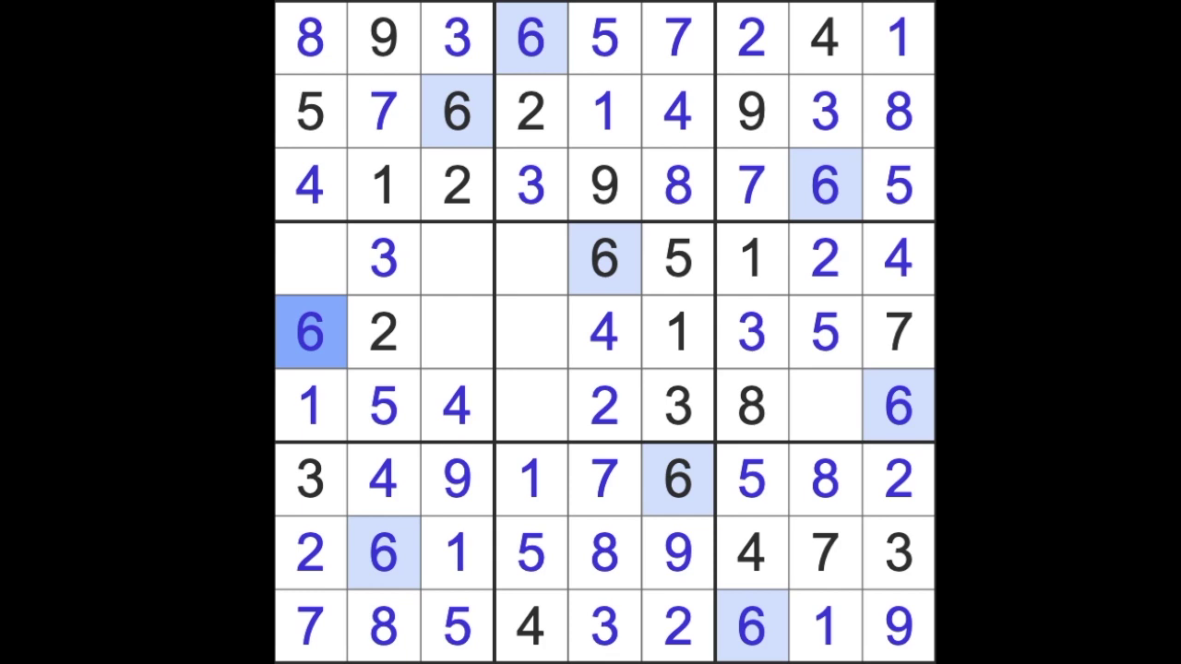
- Enter 7s at row 4, column 3 and row 6, column 4
click(314, 627)
drag(314, 627, 313, 268)
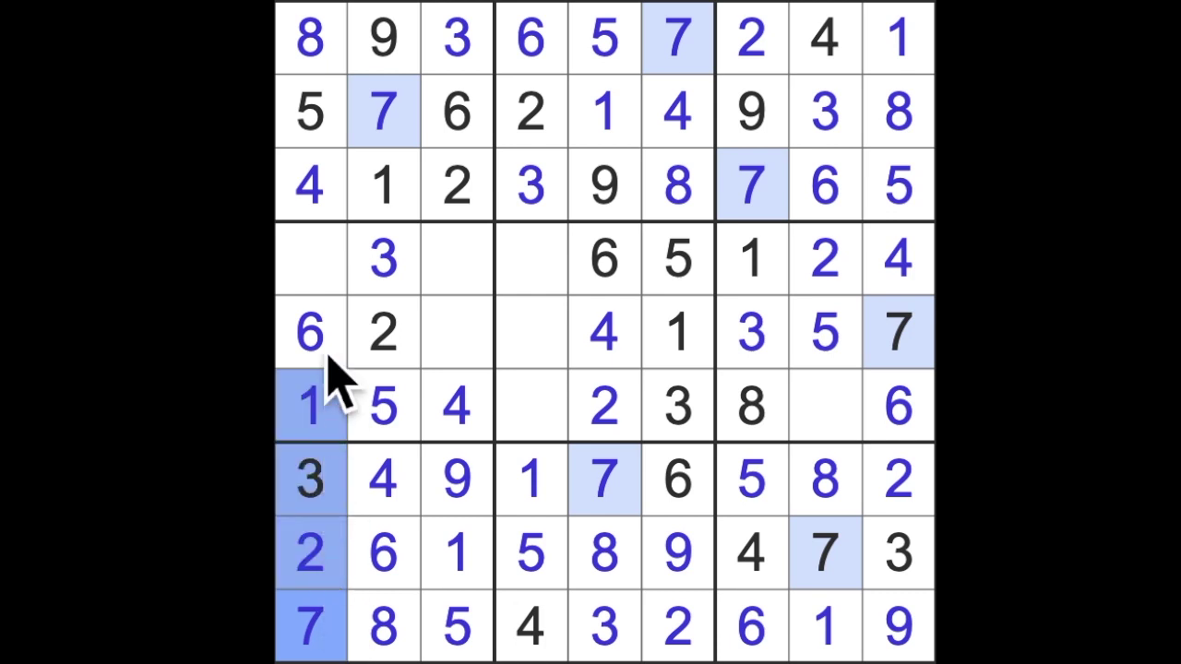
drag(899, 332, 673, 337)
drag(646, 383, 457, 332)
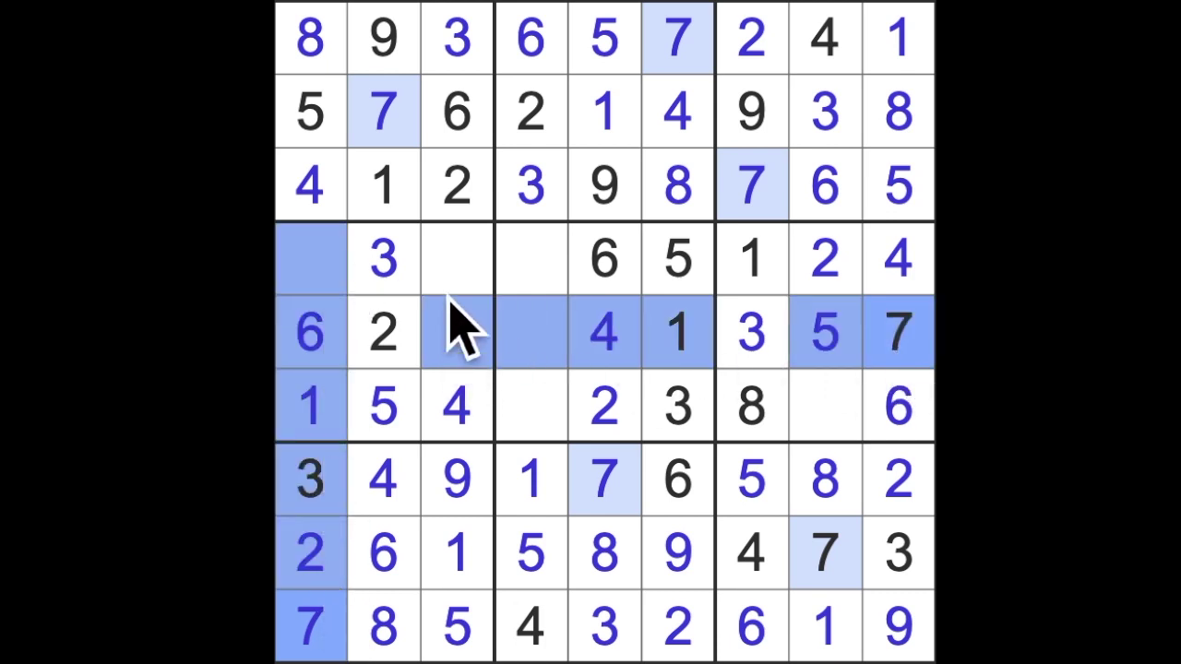
click(457, 263)
text(7)
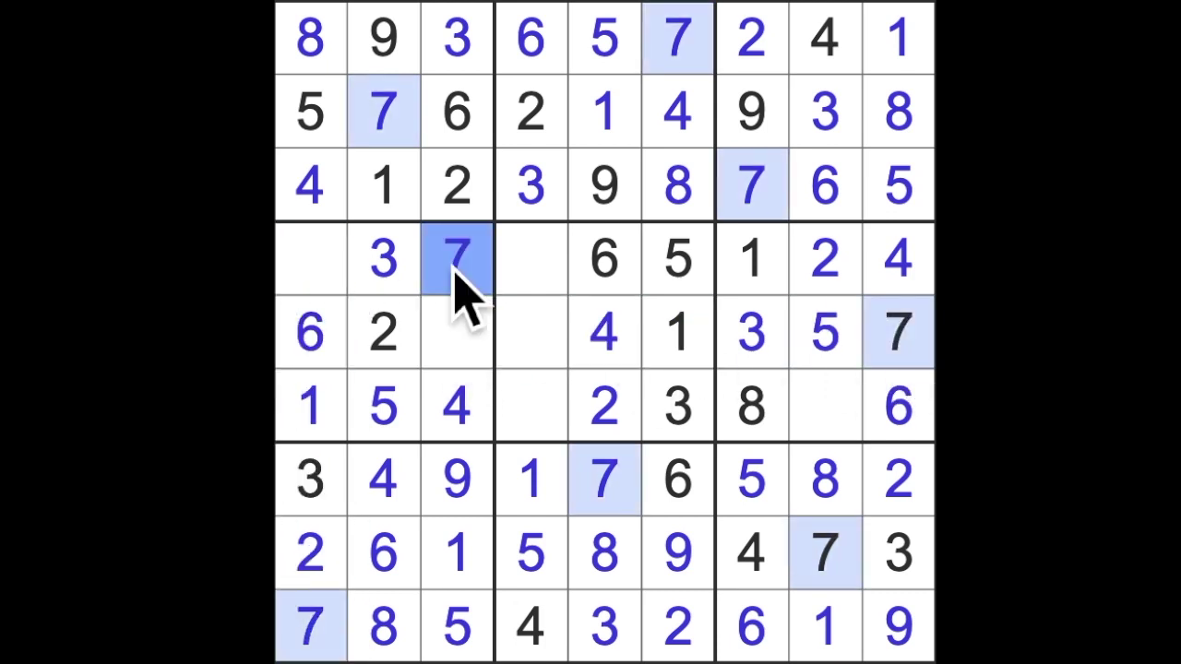
click(530, 263)
drag(900, 350, 553, 351)
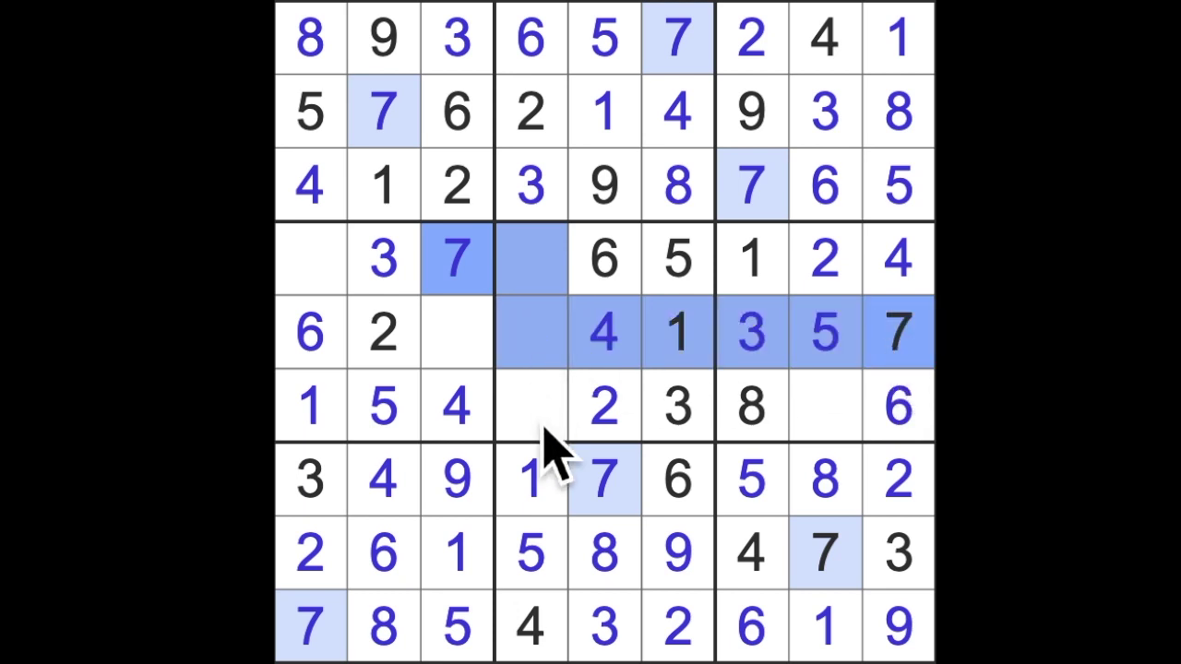
click(539, 411)
text(7)
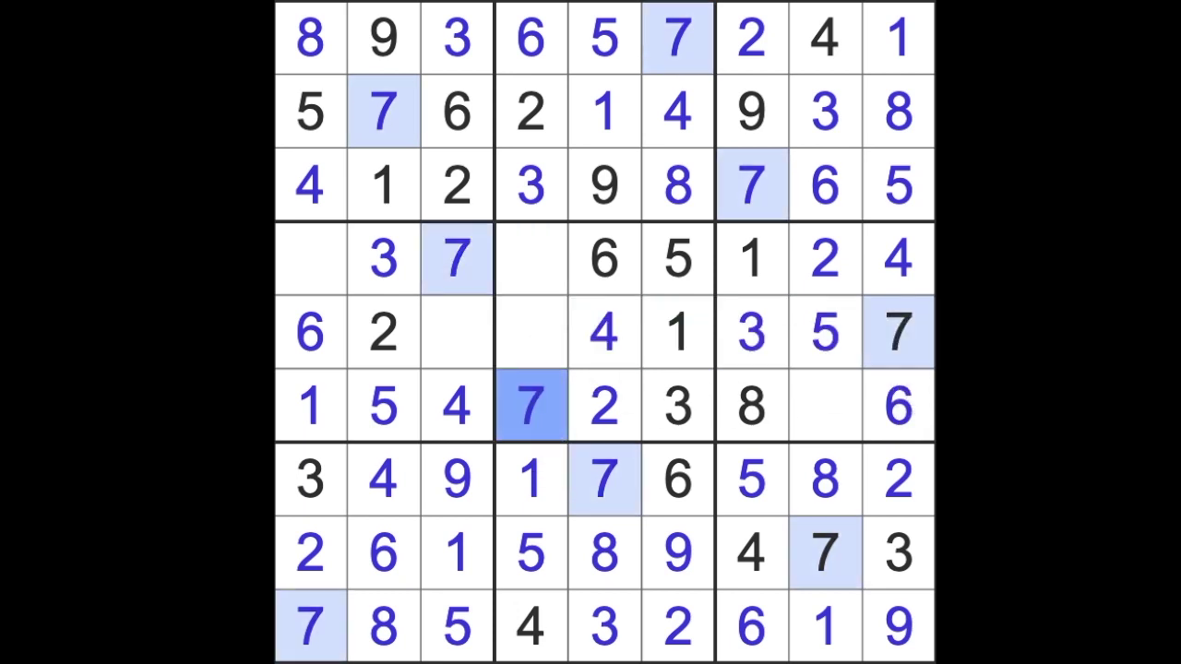
click(752, 406)
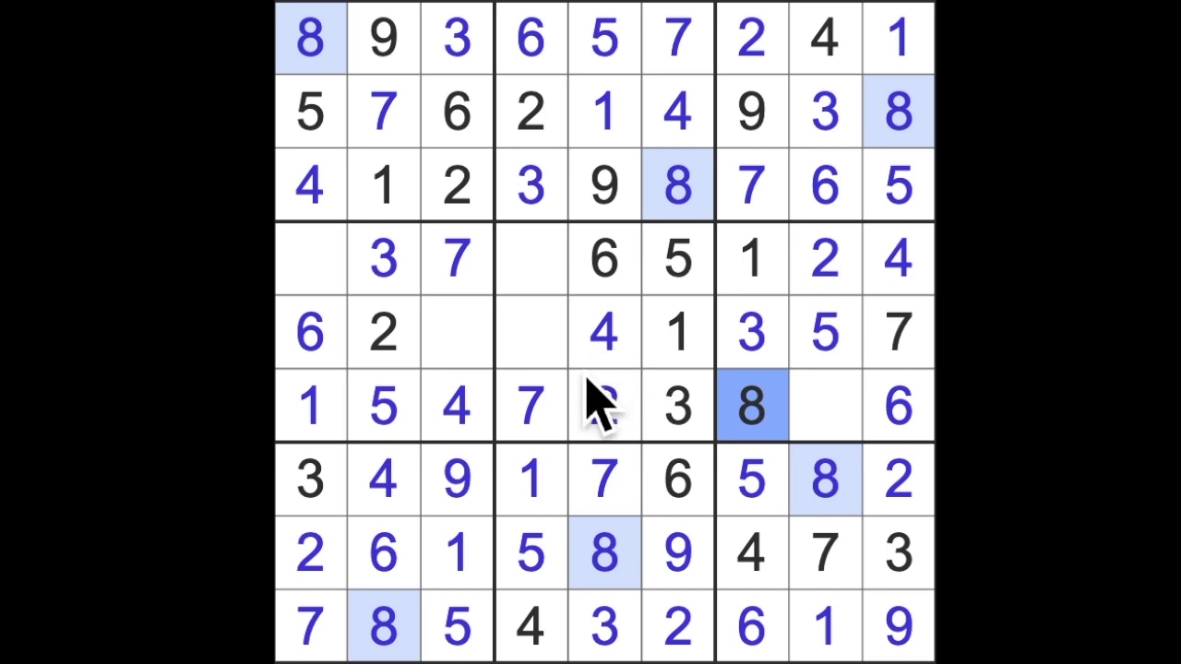
- Enter 8s at r5c3 and r4c4, and 9s at r4c1, r5c4 and r6c8
drag(311, 42, 311, 110)
drag(328, 180, 312, 263)
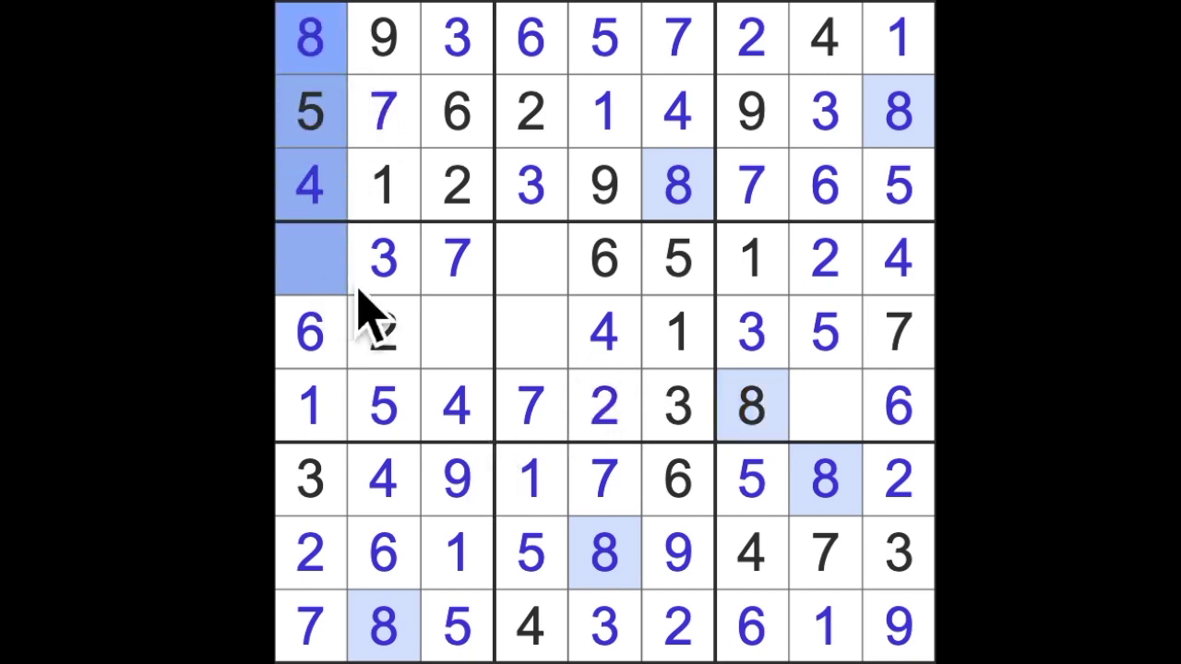
click(470, 351)
text(8)
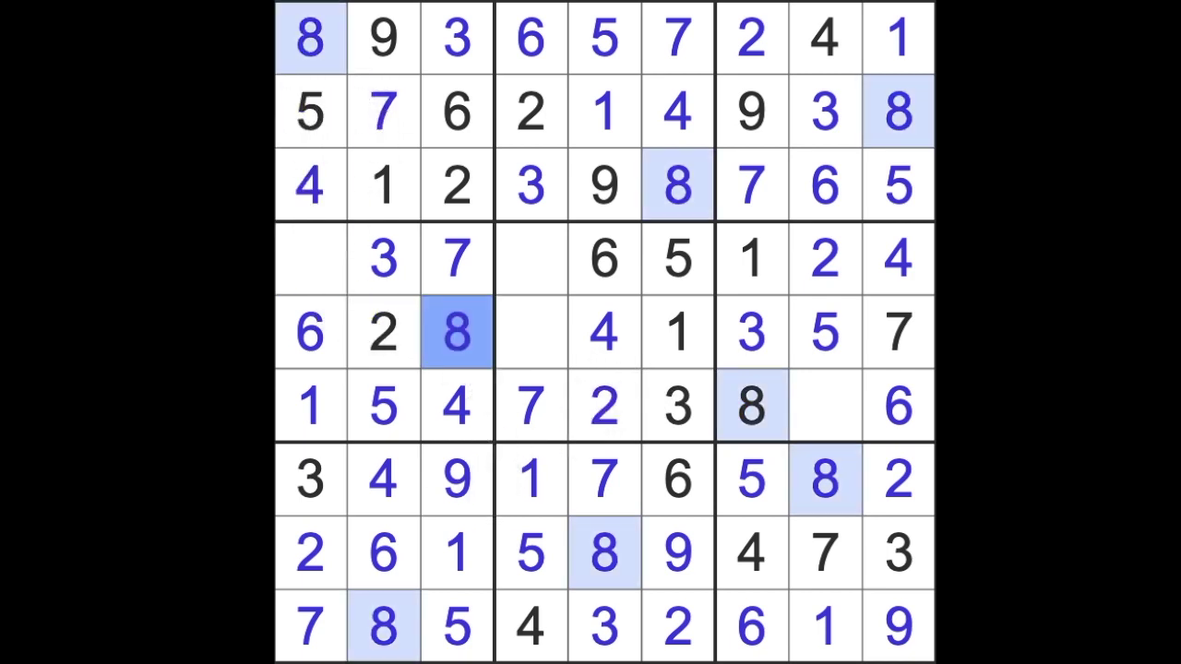
click(531, 263)
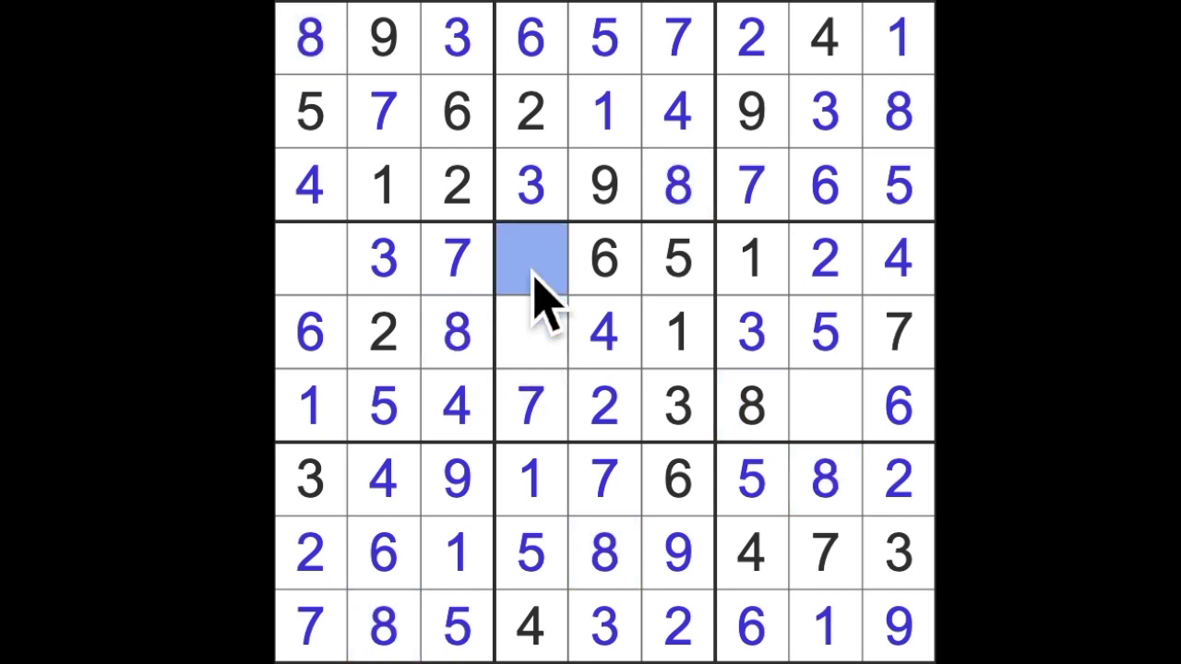
text(8)
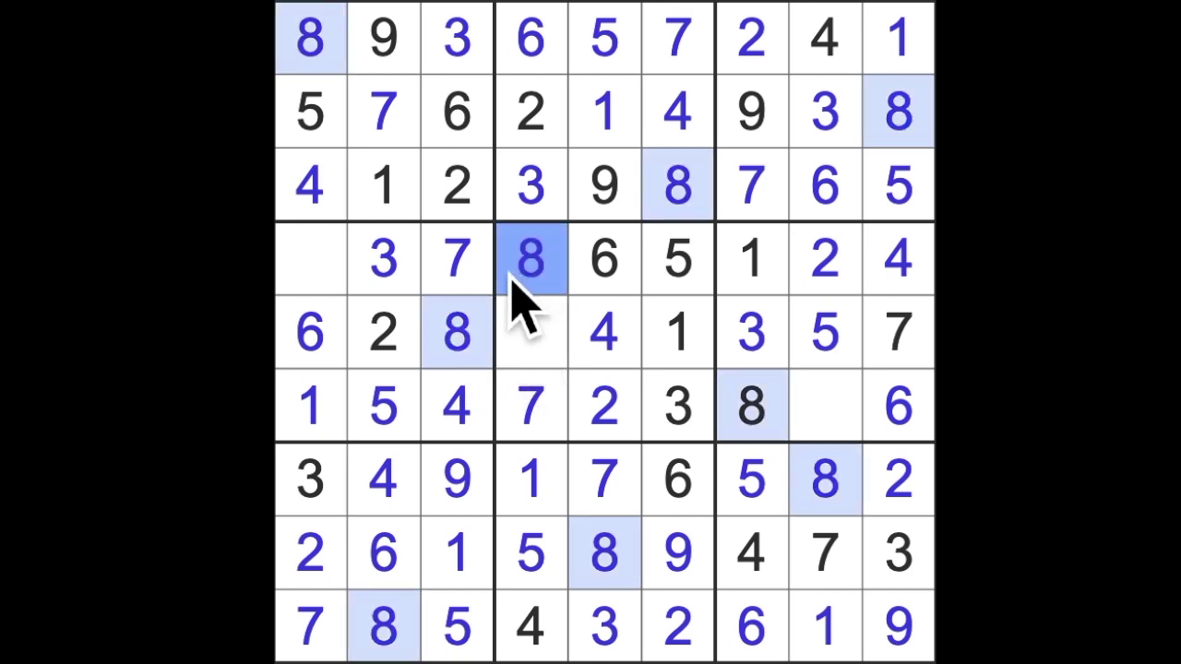
click(313, 277)
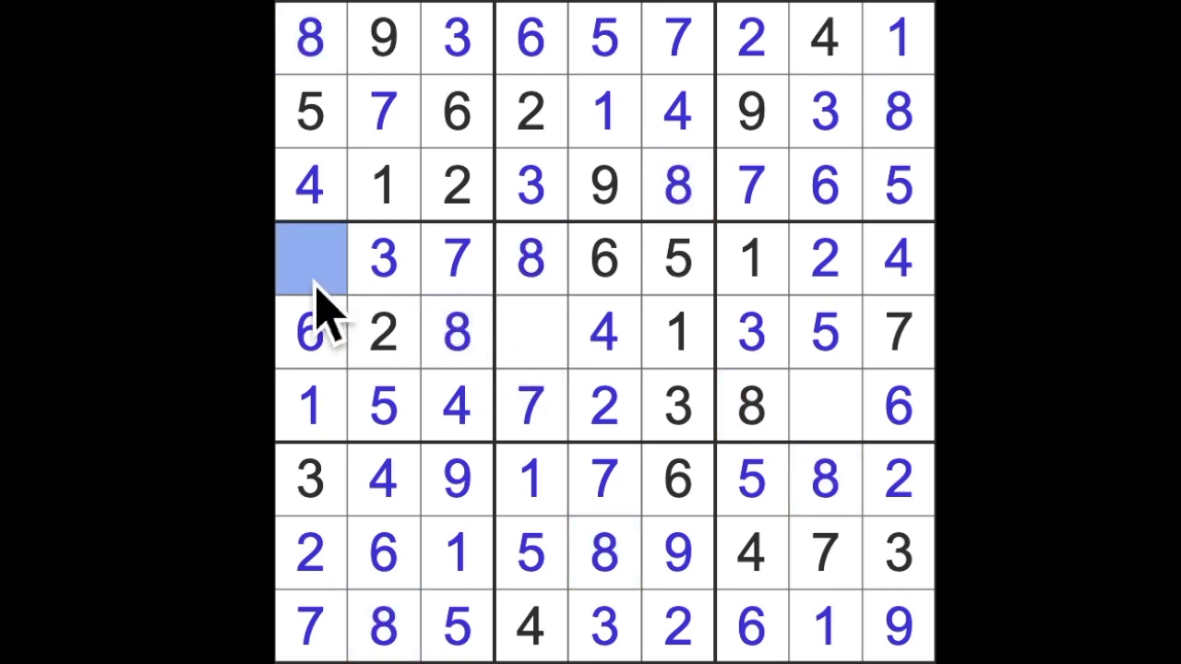
text(9)
click(532, 332)
text(9)
click(826, 406)
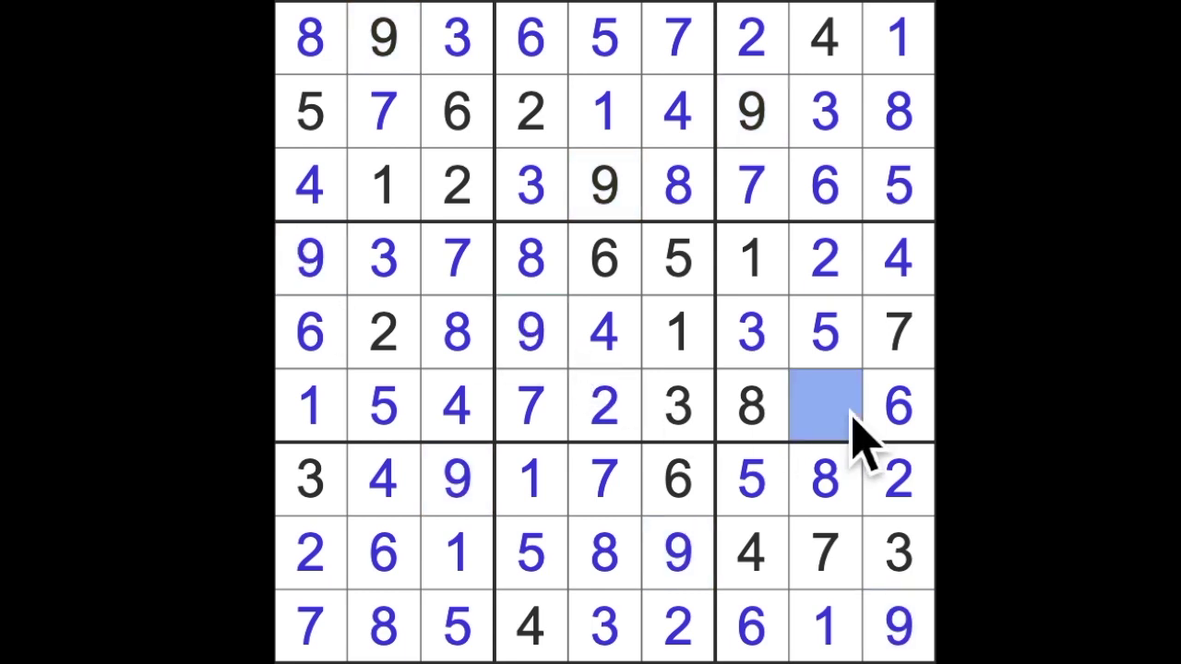
text(9)
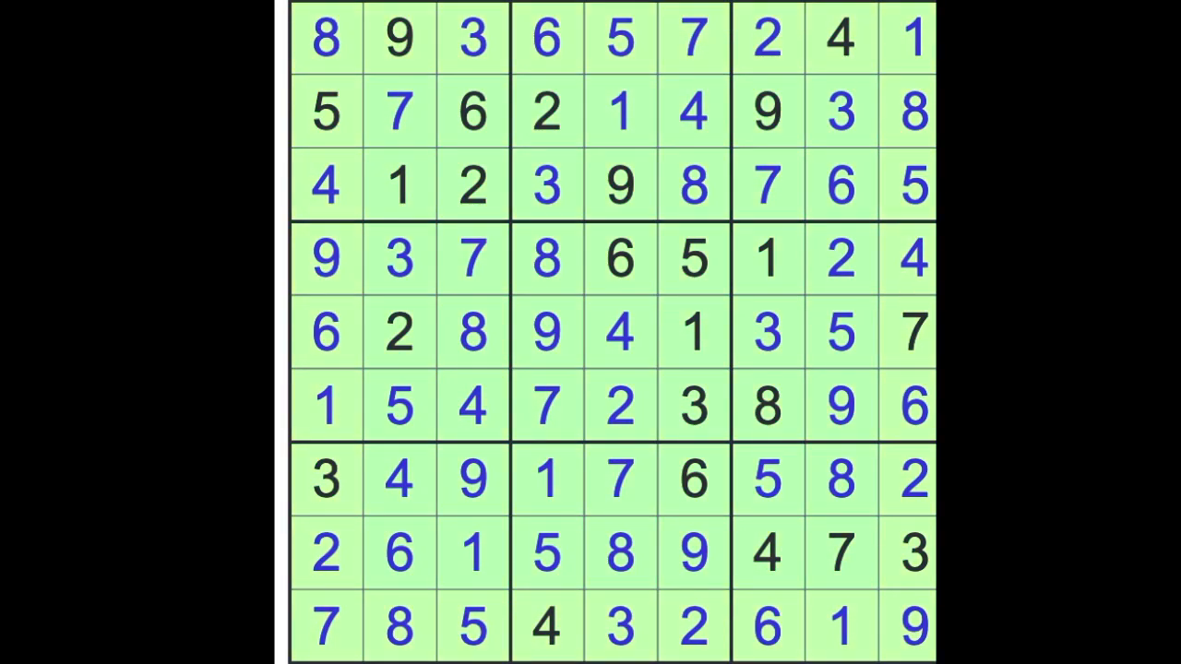